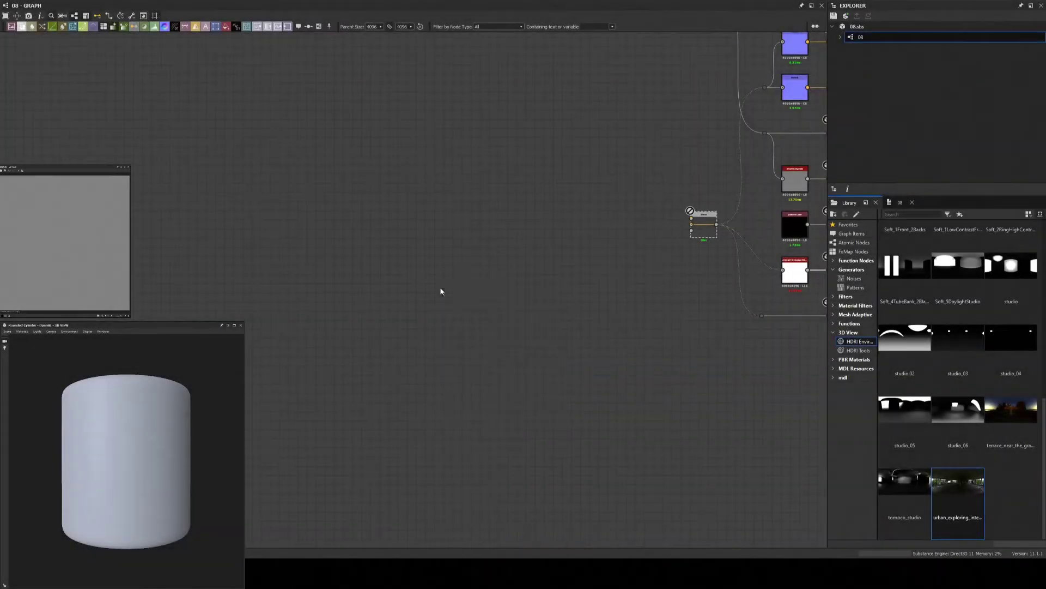
- Wire a linear gradient through a non-tiling Transformation 2D into the Tile Generator and Blend
{"action": "left_click", "coordinate": [443, 369]}
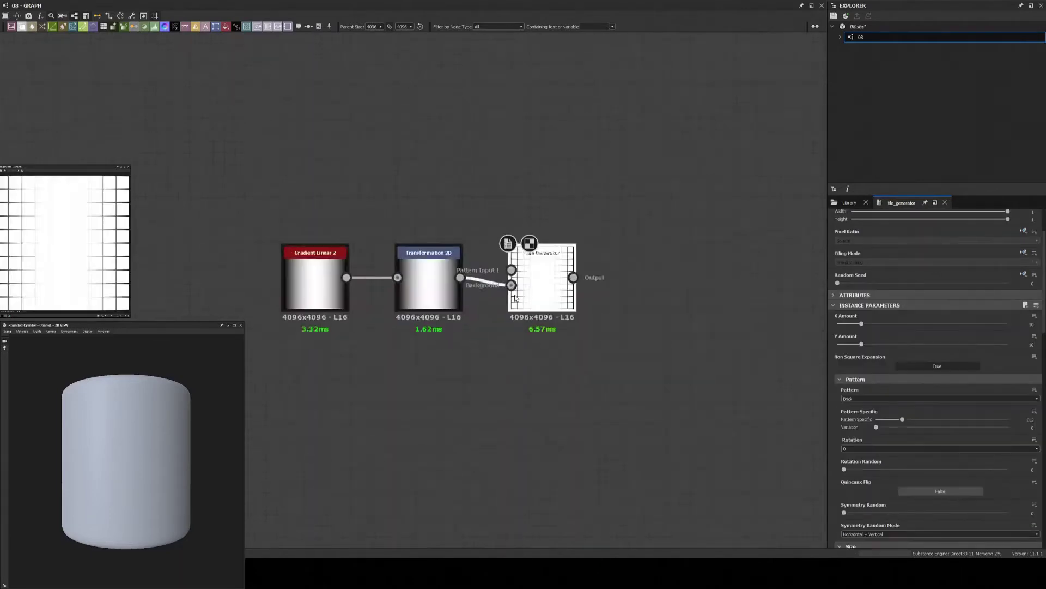
{"action": "left_click_drag", "start_coordinate": [256, 234], "coordinate": [766, 247]}
{"action": "left_click", "coordinate": [1035, 323]}
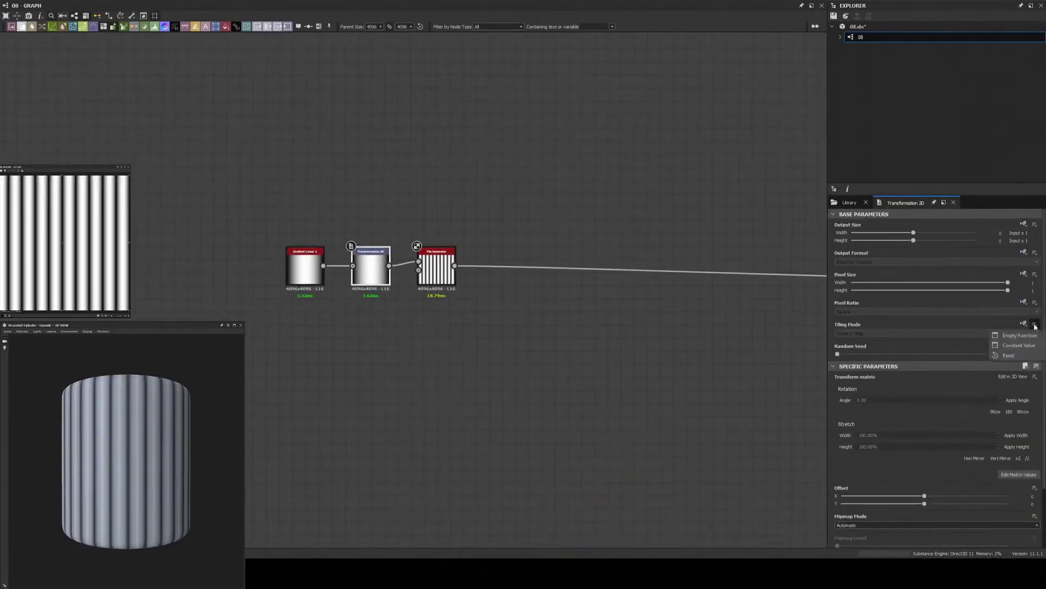
{"action": "left_click", "coordinate": [436, 267]}
{"action": "double_click", "coordinate": [272, 267]}
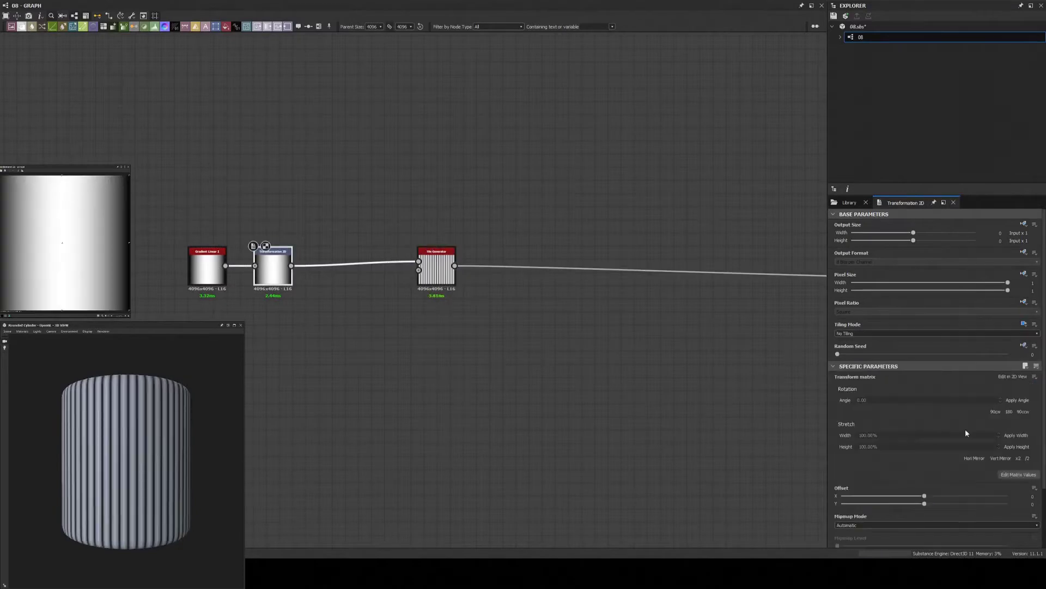
{"action": "left_click", "coordinate": [436, 267]}
{"action": "scroll", "coordinate": [116, 446], "scroll_direction": "down", "scroll_amount": 5}
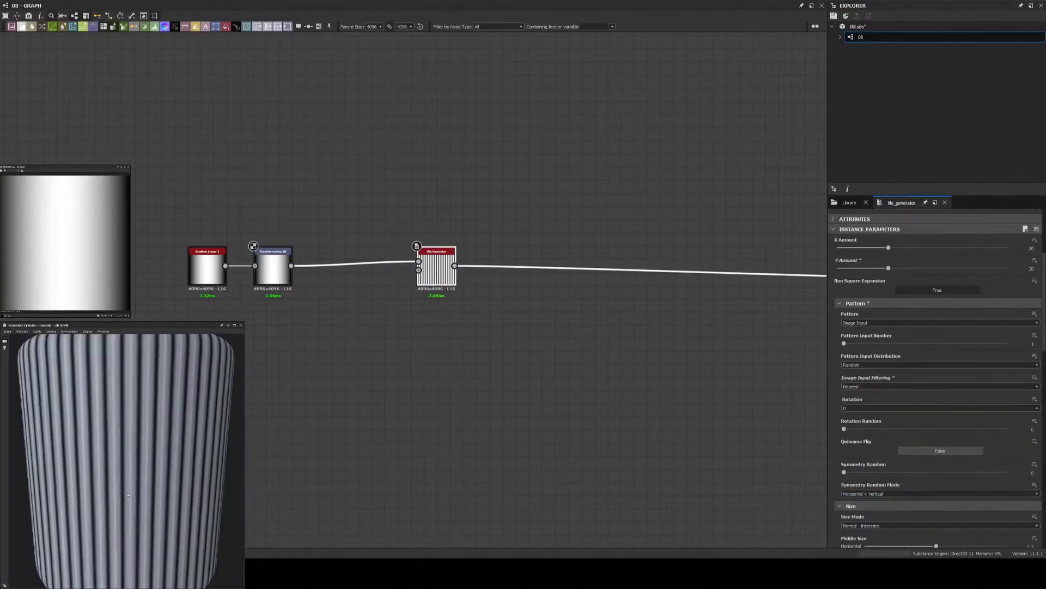
{"action": "middle_click_drag", "start_coordinate": [778, 94], "coordinate": [538, 269]}
- Connect a colour-mode Uniform Color to Base Color and set it to light grey
{"action": "left_click", "coordinate": [413, 289]}
{"action": "left_click_drag", "start_coordinate": [413, 289], "coordinate": [507, 140]}
{"action": "left_click_drag", "start_coordinate": [535, 242], "coordinate": [659, 242]}
{"action": "left_click", "coordinate": [886, 386]}
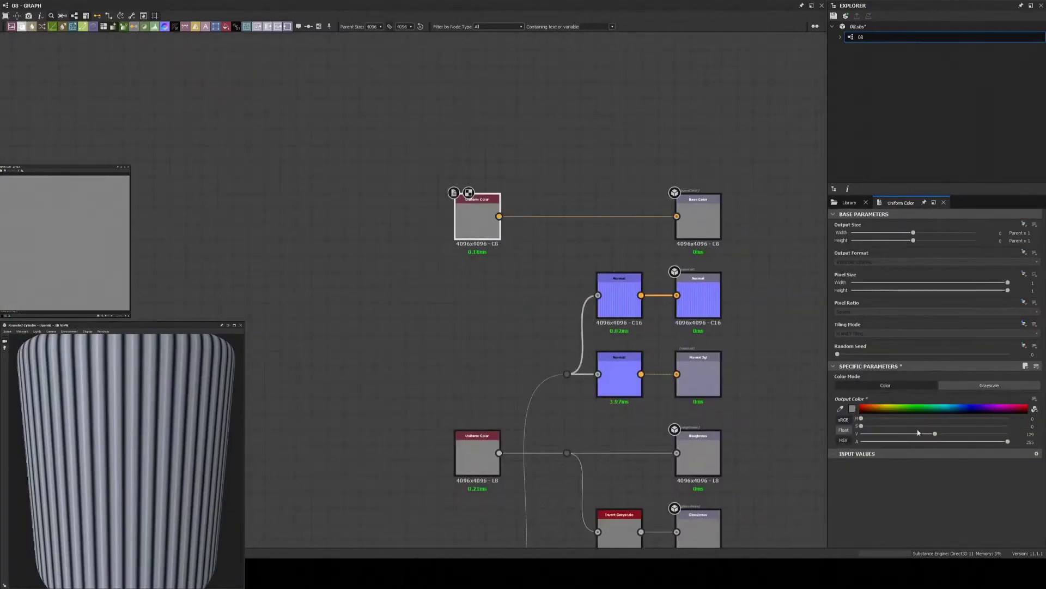
{"action": "left_click_drag", "start_coordinate": [926, 434], "coordinate": [974, 433]}
{"action": "mouse_move", "coordinate": [437, 403]}
{"action": "middle_mouse_down"}
{"action": "mouse_move", "coordinate": [393, 404]}
{"action": "mouse_move", "coordinate": [690, 324]}
{"action": "middle_mouse_up"}
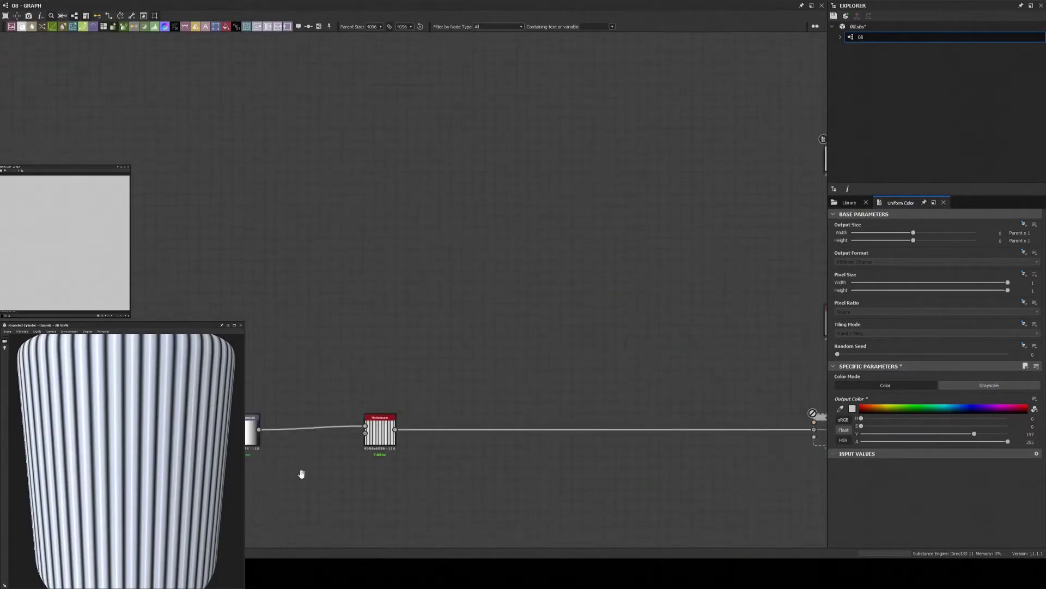
- Review the stripe transform and the Tile Generator's stripe output
{"action": "middle_click_drag", "start_coordinate": [299, 474], "coordinate": [346, 462]}
{"action": "left_click", "coordinate": [260, 411]}
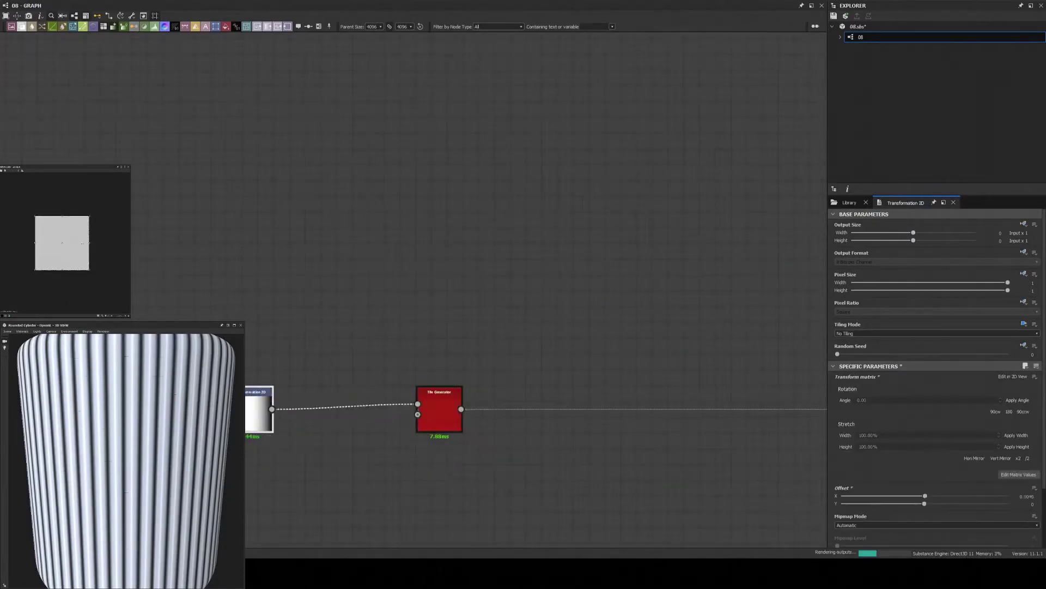
{"action": "left_click", "coordinate": [450, 419]}
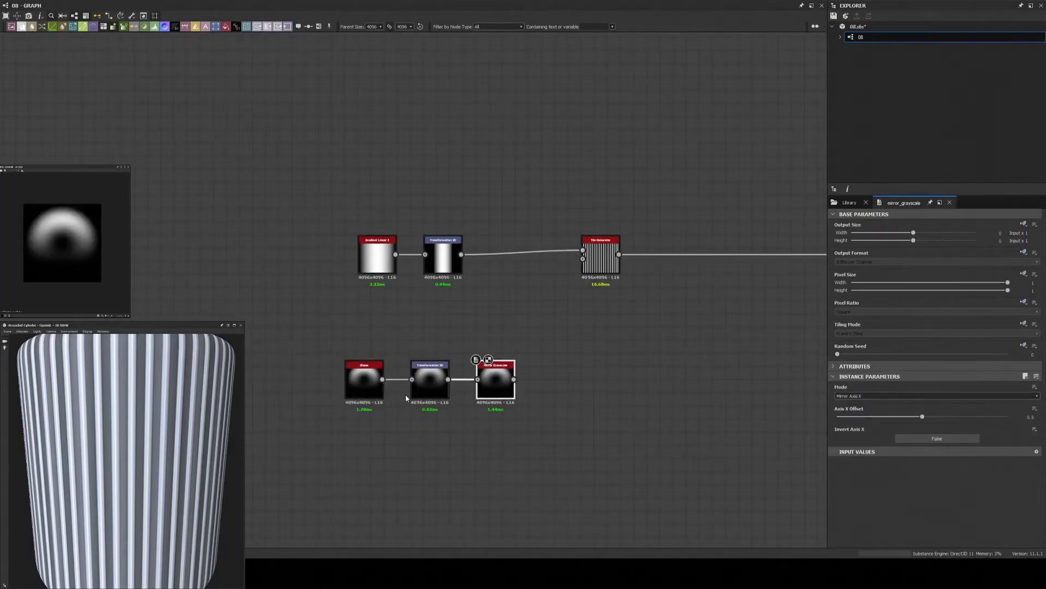
- Turn off tiling on the arch's Transformation 2D and shift the arch sideways
{"action": "left_click", "coordinate": [420, 388]}
{"action": "scroll", "coordinate": [936, 430], "scroll_direction": "down", "scroll_amount": 3}
{"action": "scroll", "coordinate": [914, 440], "scroll_direction": "up", "scroll_amount": 1}
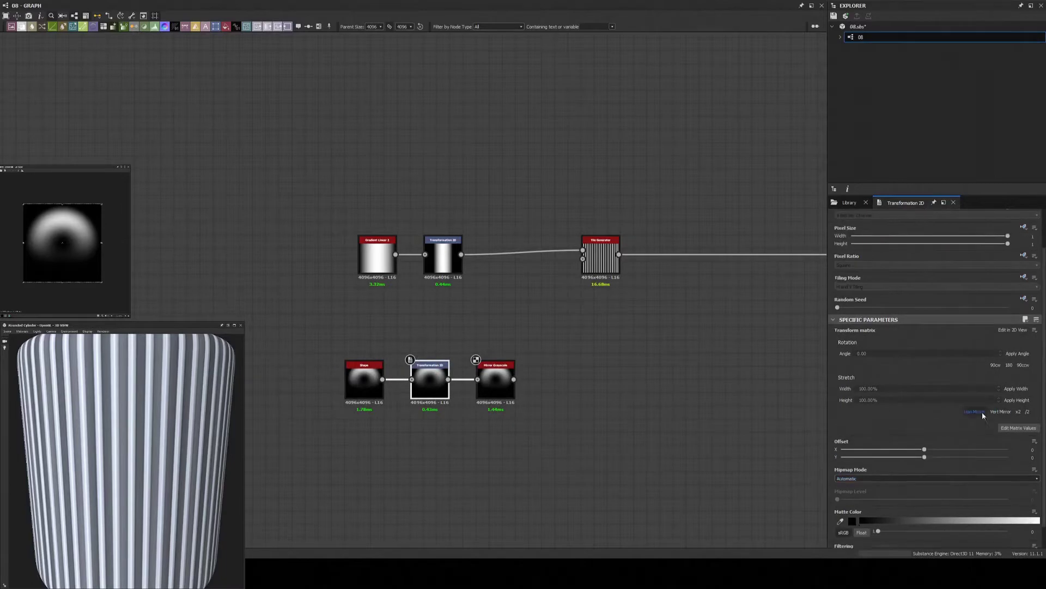
{"action": "left_click", "coordinate": [979, 412]}
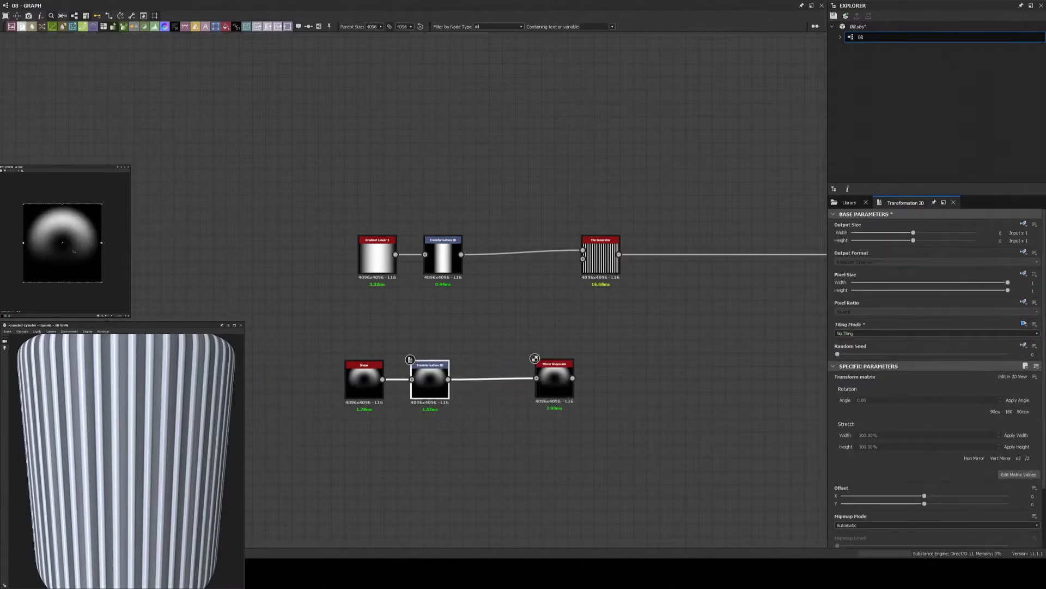
{"action": "left_click_drag", "start_coordinate": [73, 250], "coordinate": [32, 250]}
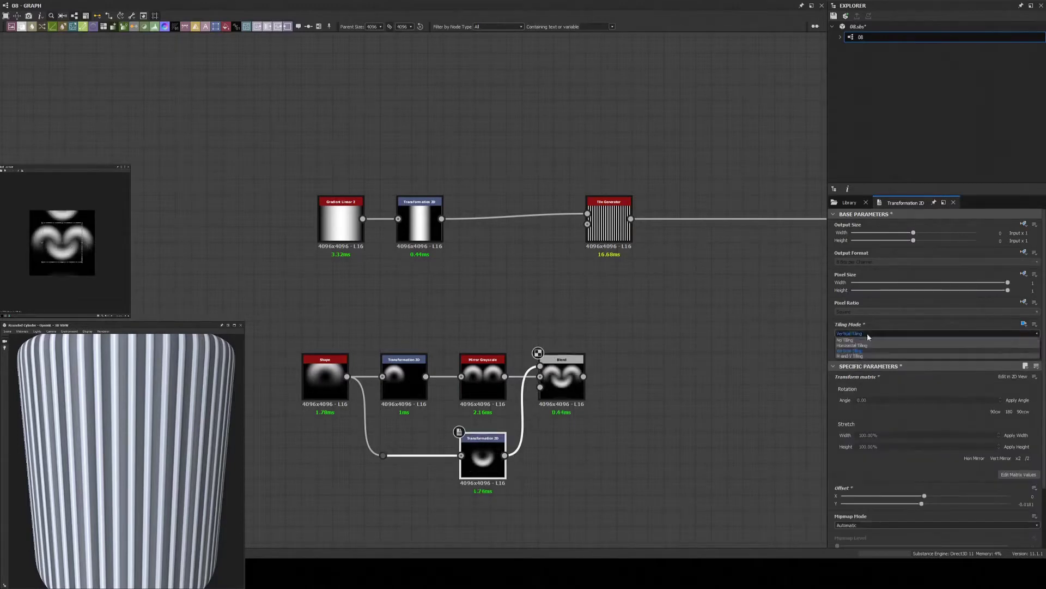
- Arrange the two Blend nodes merging the offset arch copies and check the upper transform's offset
{"action": "middle_click_drag", "start_coordinate": [606, 491], "coordinate": [532, 457]}
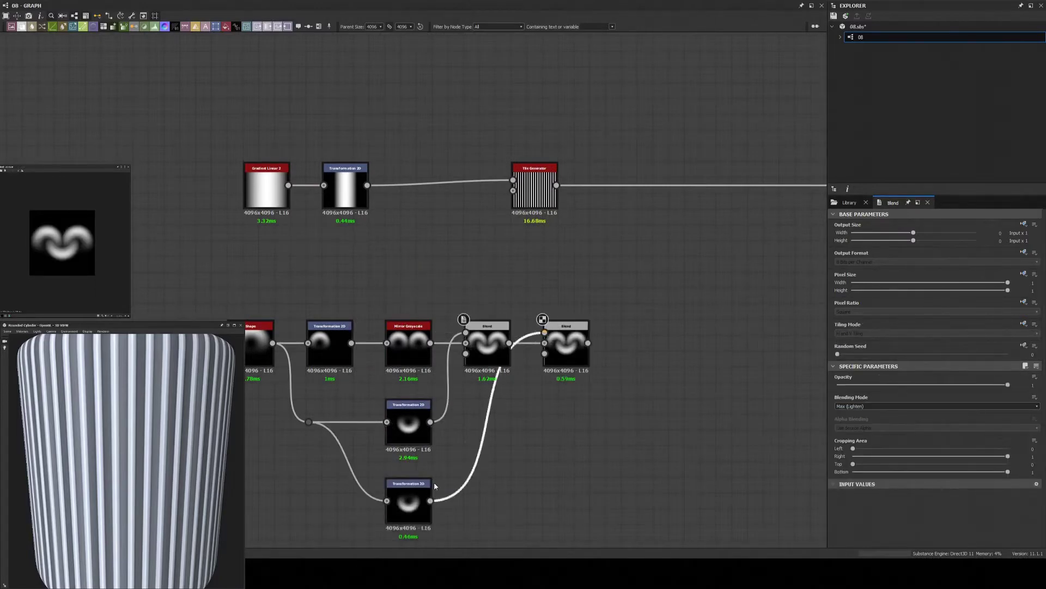
{"action": "left_click", "coordinate": [566, 338]}
{"action": "left_click_drag", "start_coordinate": [567, 338], "coordinate": [582, 338]}
{"action": "left_click", "coordinate": [408, 501]}
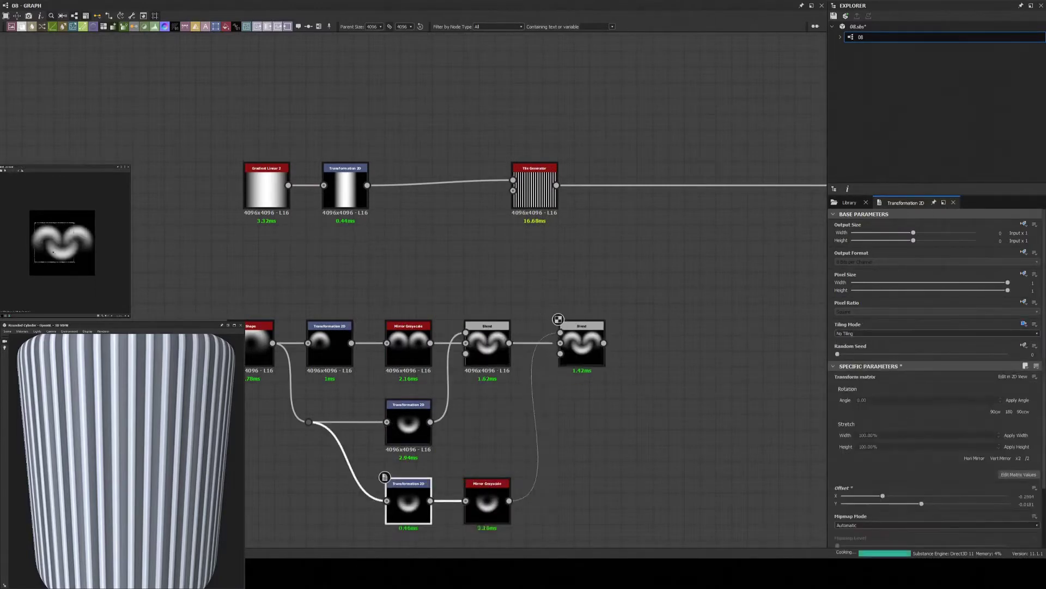
{"action": "left_click", "coordinate": [330, 344]}
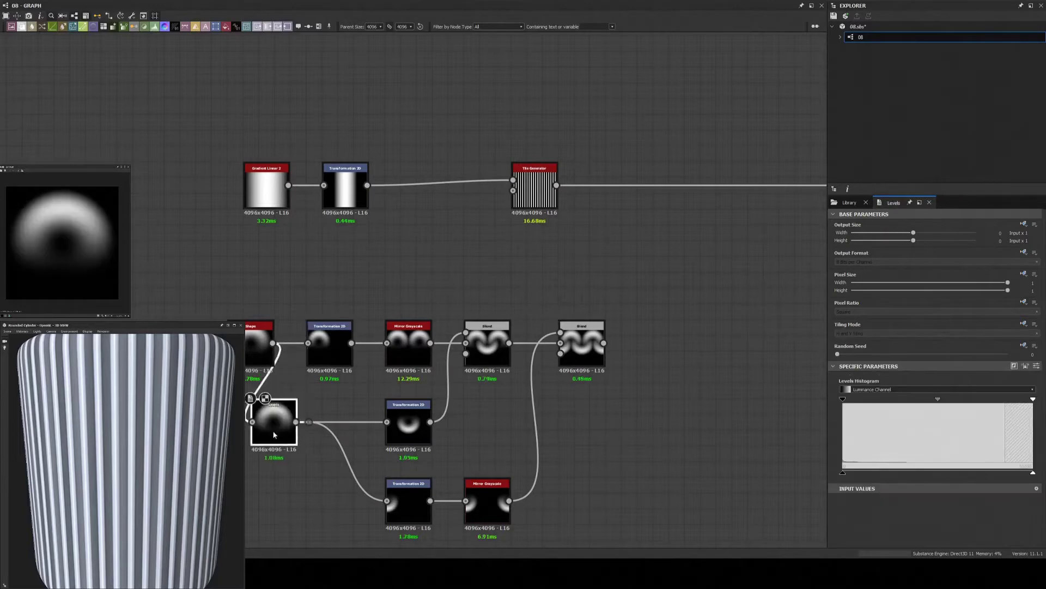
- Raise the arch shape's Levels and send the auto-levelled stitch loops to the output
{"action": "left_click", "coordinate": [558, 319]}
{"action": "left_click_drag", "start_coordinate": [1033, 472], "coordinate": [919, 472]}
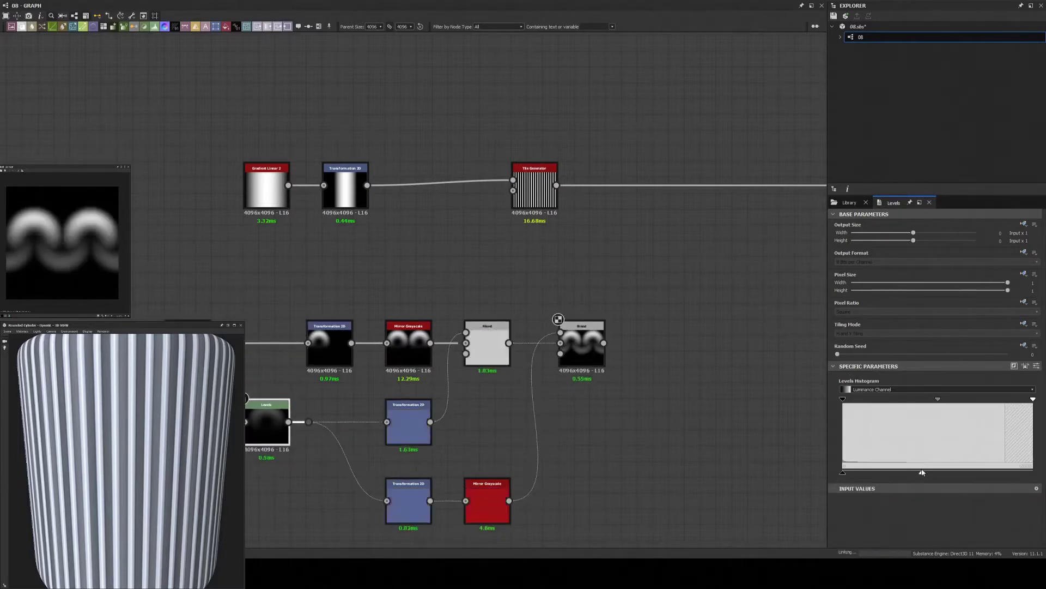
{"action": "scroll", "coordinate": [695, 366], "scroll_direction": "down", "scroll_amount": 2}
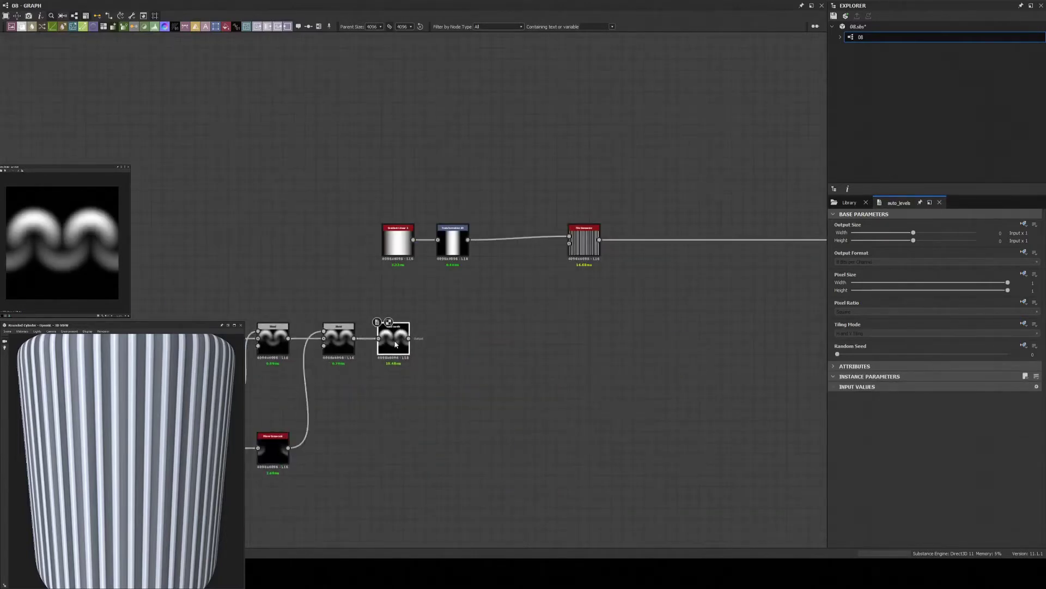
{"action": "left_click_drag", "start_coordinate": [397, 353], "coordinate": [823, 273]}
{"action": "scroll", "coordinate": [485, 389], "scroll_direction": "up", "scroll_amount": 2}
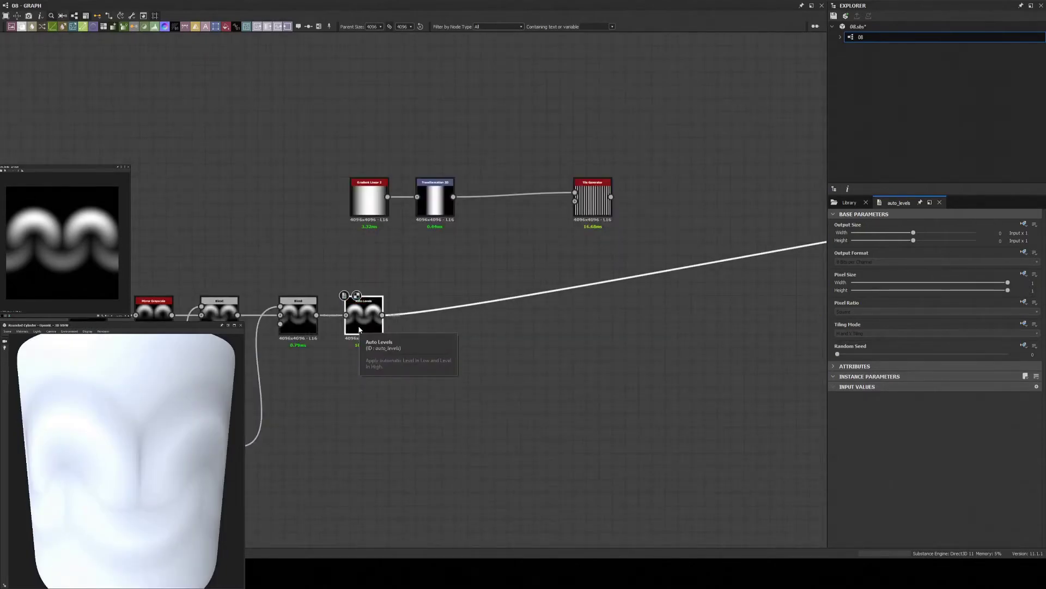
- Insert a Tile Generator after Auto Levels and change its Size Mode
{"action": "key", "text": "space"}
{"action": "left_click", "coordinate": [376, 338]}
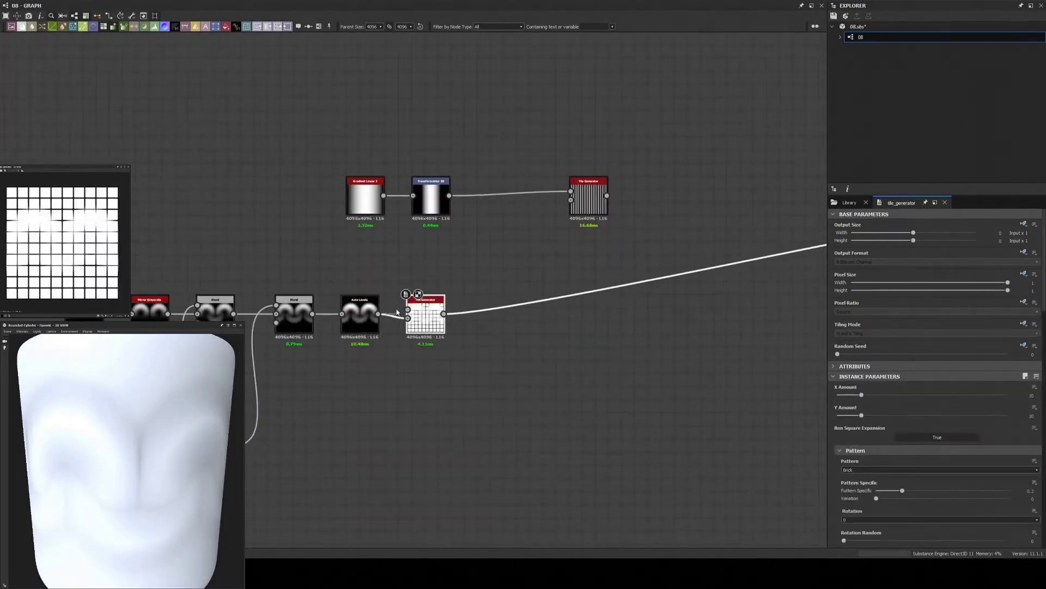
{"action": "scroll", "coordinate": [868, 468], "scroll_direction": "down", "scroll_amount": 5}
{"action": "left_click", "coordinate": [867, 403]}
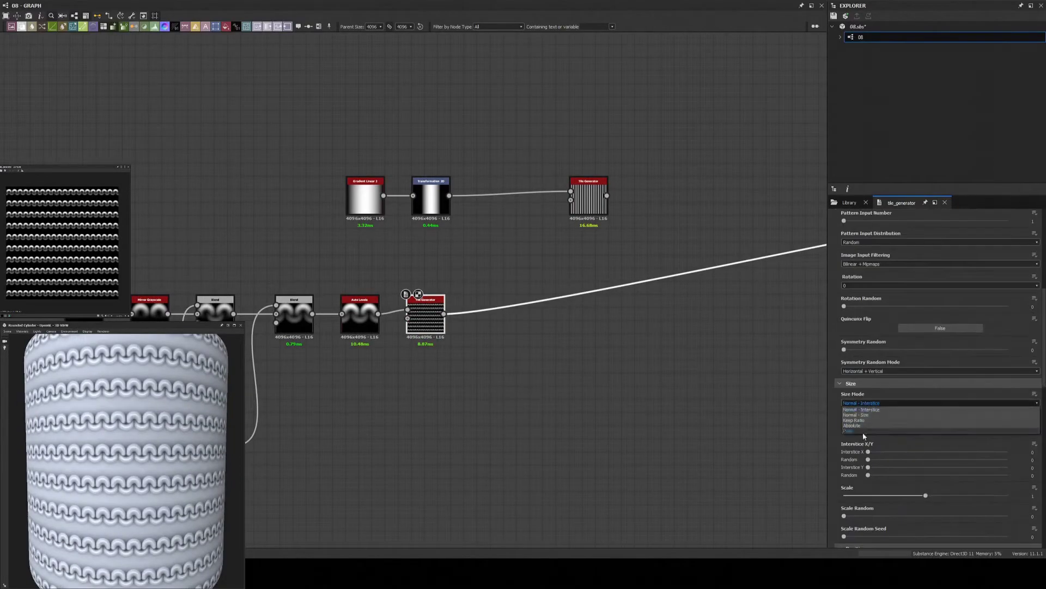
{"action": "scroll", "coordinate": [126, 458], "scroll_direction": "up", "scroll_amount": 5}
{"action": "left_click", "coordinate": [359, 313]}
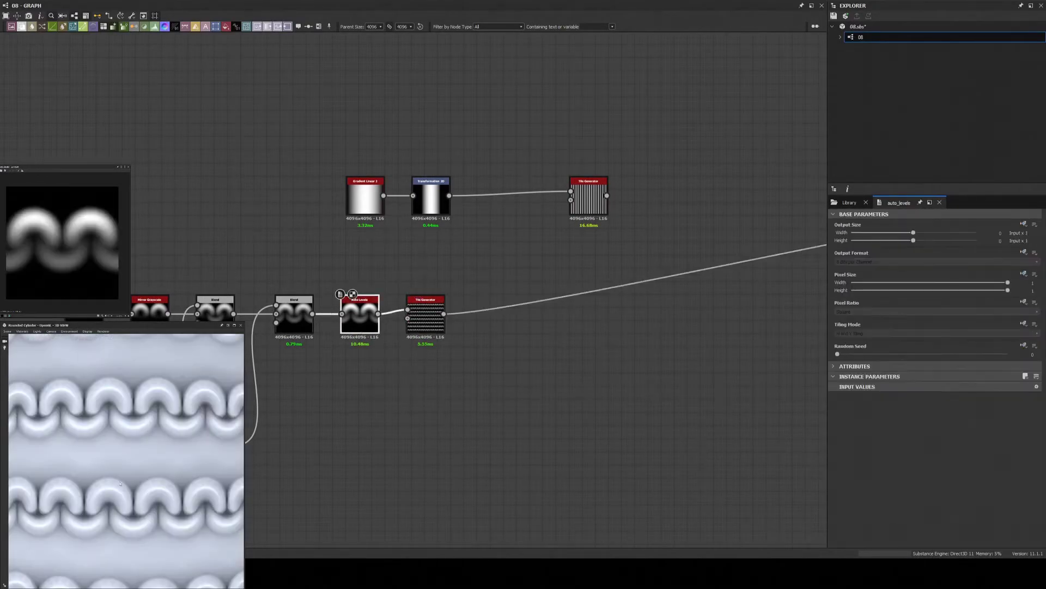
- Adjust the preview material's height and make room before the Tile Generator for a Curve
{"action": "left_click", "coordinate": [21, 330]}
{"action": "left_click", "coordinate": [49, 349]}
{"action": "scroll", "coordinate": [125, 458], "scroll_direction": "down", "scroll_amount": 5}
{"action": "scroll", "coordinate": [126, 458], "scroll_direction": "up", "scroll_amount": 8}
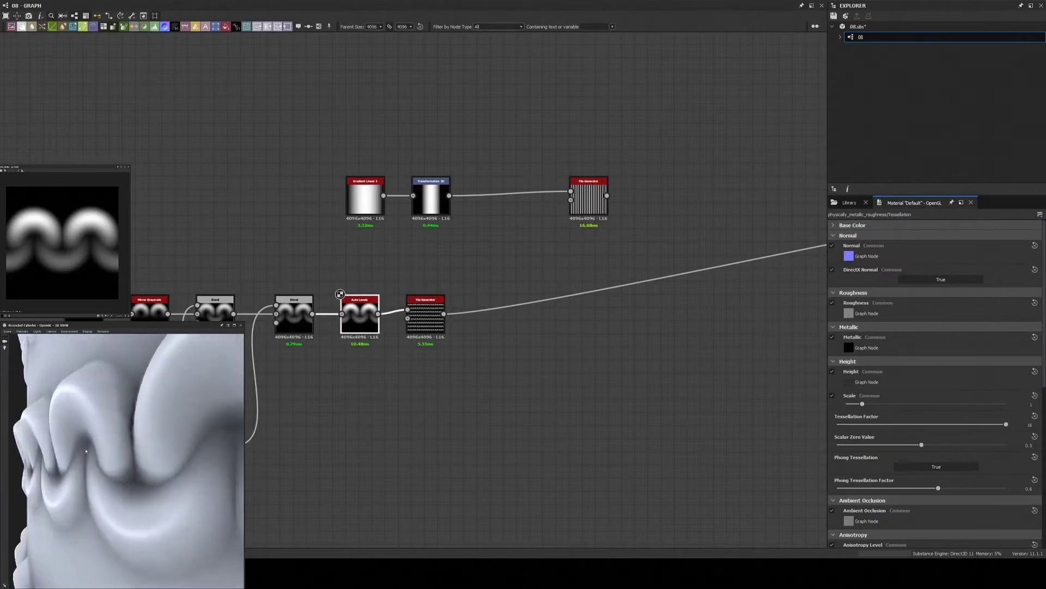
{"action": "middle_click_drag", "start_coordinate": [490, 436], "coordinate": [613, 419]}
{"action": "left_click_drag", "start_coordinate": [561, 297], "coordinate": [605, 297]}
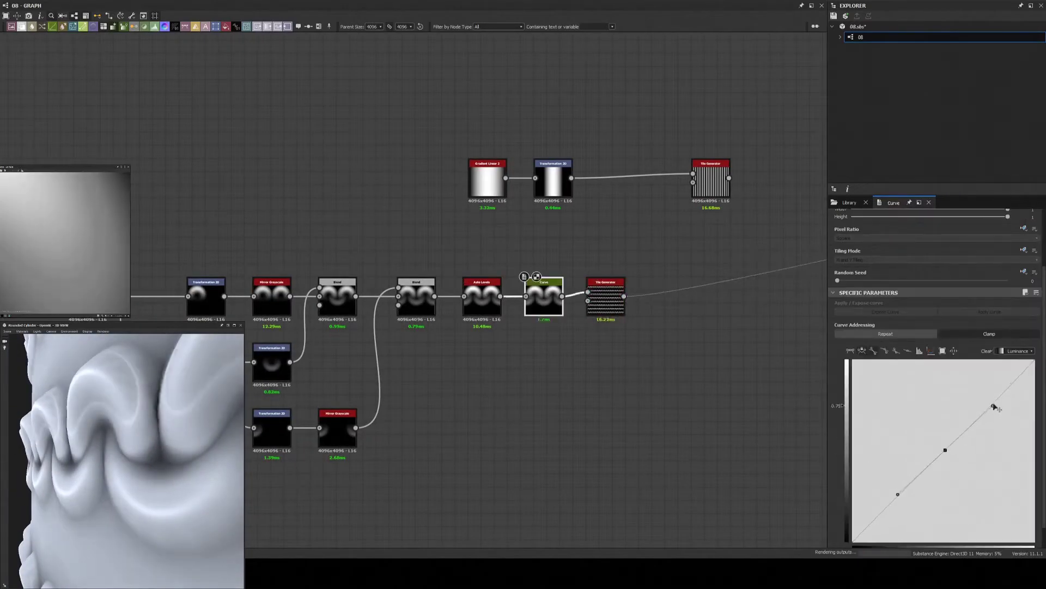
- Bend the Curve point to round the stitch profile, then select the Tile Generator
{"action": "left_click_drag", "start_coordinate": [943, 451], "coordinate": [923, 431]}
{"action": "scroll", "coordinate": [200, 503], "scroll_direction": "down", "scroll_amount": 5}
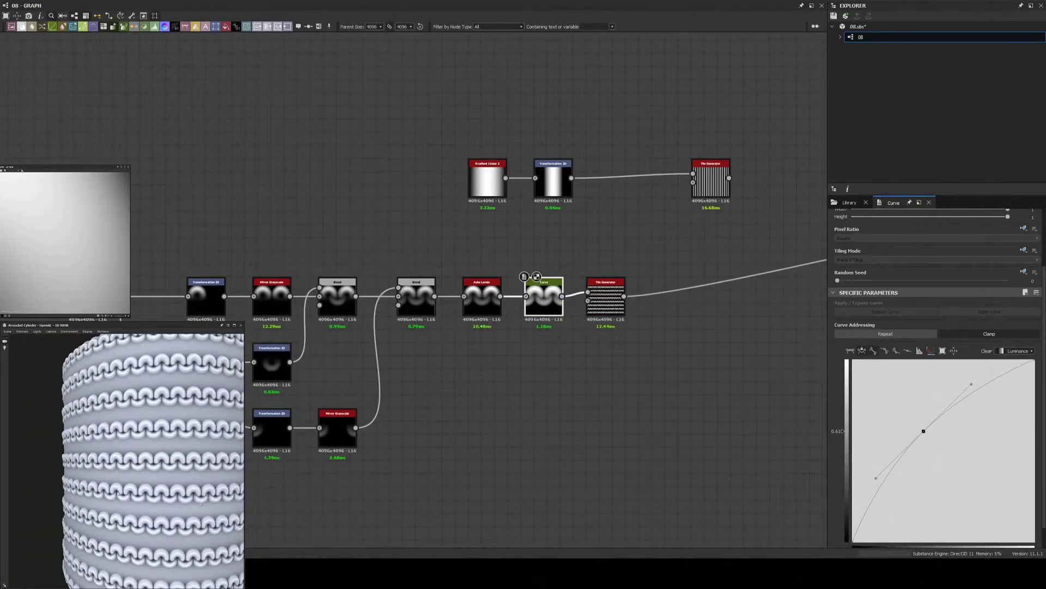
{"action": "scroll", "coordinate": [643, 330], "scroll_direction": "up", "scroll_amount": 6}
{"action": "left_click", "coordinate": [545, 283]}
{"action": "scroll", "coordinate": [6, 499], "scroll_direction": "up", "scroll_amount": 5}
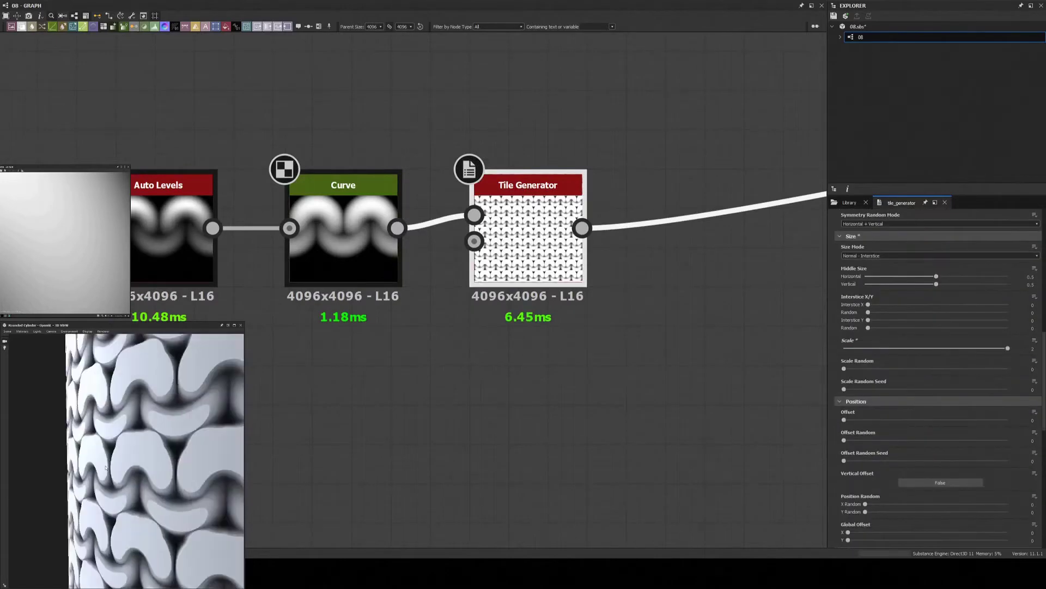
{"action": "scroll", "coordinate": [926, 382], "scroll_direction": "down", "scroll_amount": 5}
{"action": "scroll", "coordinate": [933, 443], "scroll_direction": "up", "scroll_amount": 5}
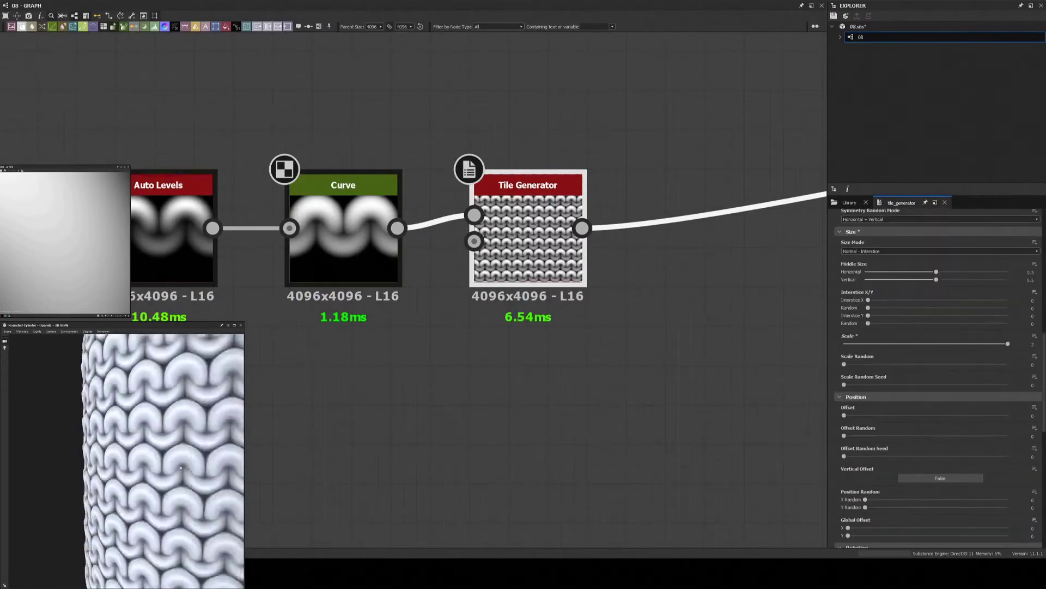
{"action": "scroll", "coordinate": [169, 471], "scroll_direction": "down", "scroll_amount": 5}
{"action": "scroll", "coordinate": [170, 471], "scroll_direction": "up", "scroll_amount": 1}
{"action": "scroll", "coordinate": [169, 470], "scroll_direction": "down", "scroll_amount": 3}
{"action": "scroll", "coordinate": [169, 471], "scroll_direction": "up", "scroll_amount": 5}
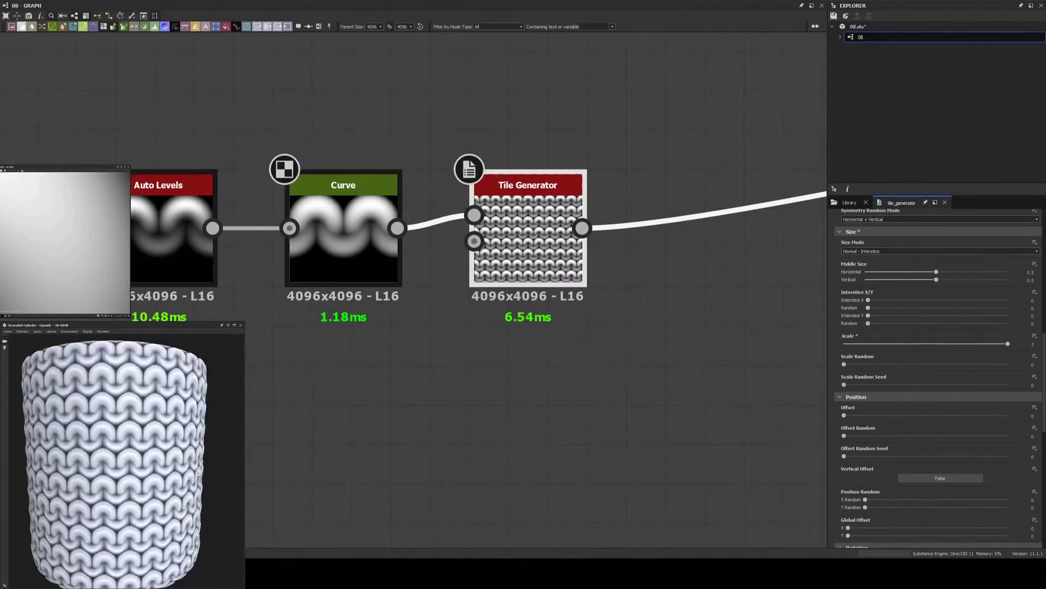
{"action": "scroll", "coordinate": [1033, 367], "scroll_direction": "up", "scroll_amount": 5}
{"action": "key", "text": "Return"}
- Set the Tile Generator's X Amount to 20 and widen its horizontal interstice
{"action": "double_click", "coordinate": [1032, 386]}
{"action": "type", "text": "20"}
{"action": "key", "text": "Return"}
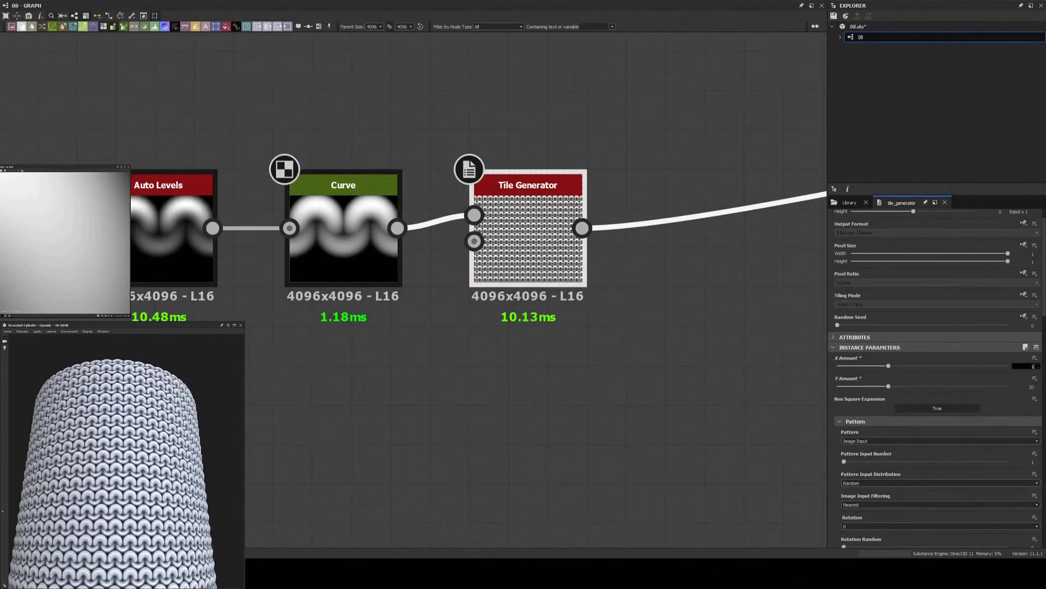
{"action": "scroll", "coordinate": [960, 400], "scroll_direction": "down", "scroll_amount": 5}
{"action": "mouse_move", "coordinate": [868, 486]}
{"action": "left_mouse_down"}
{"action": "mouse_move", "coordinate": [886, 493]}
{"action": "mouse_move", "coordinate": [868, 492]}
{"action": "left_mouse_up"}
{"action": "left_click_drag", "start_coordinate": [868, 472], "coordinate": [939, 472]}
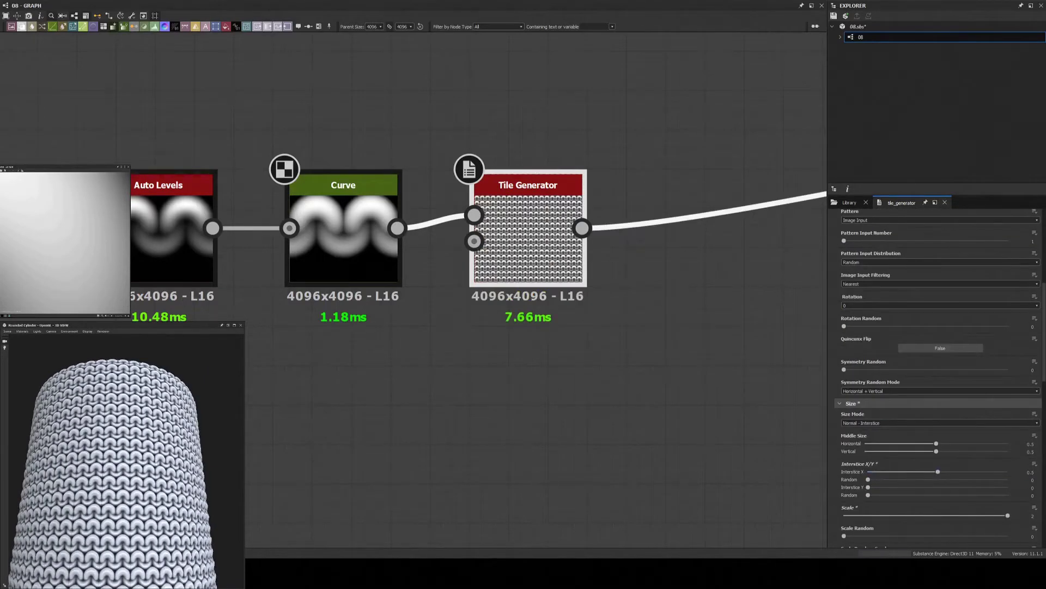
{"action": "scroll", "coordinate": [155, 462], "scroll_direction": "down", "scroll_amount": 10}
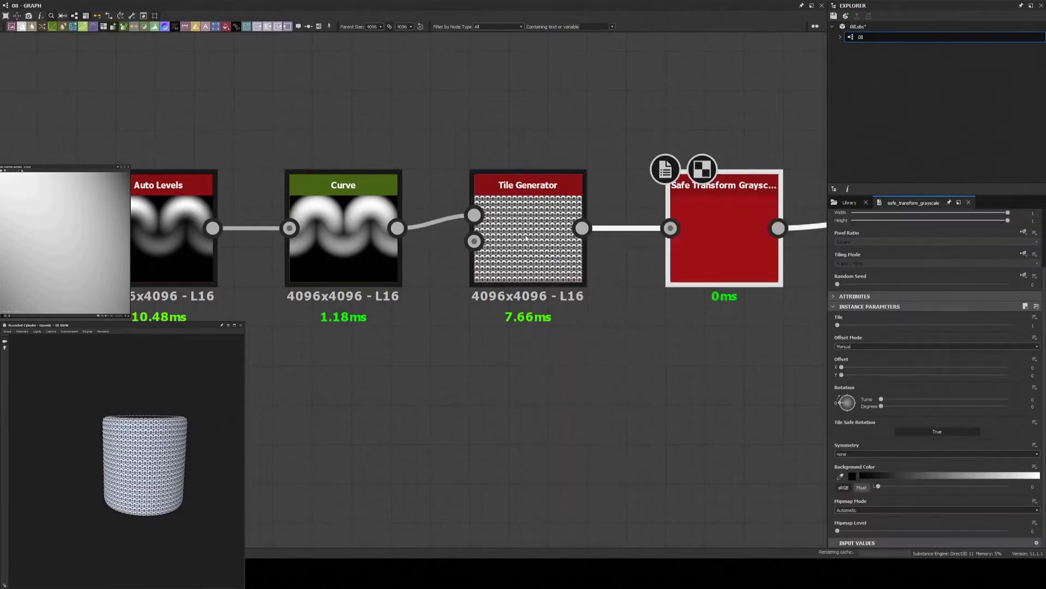
- Repeat the knit twice across the surface and set the Tile Generator scale to 2.5
{"action": "left_click_drag", "start_coordinate": [837, 325], "coordinate": [848, 324]}
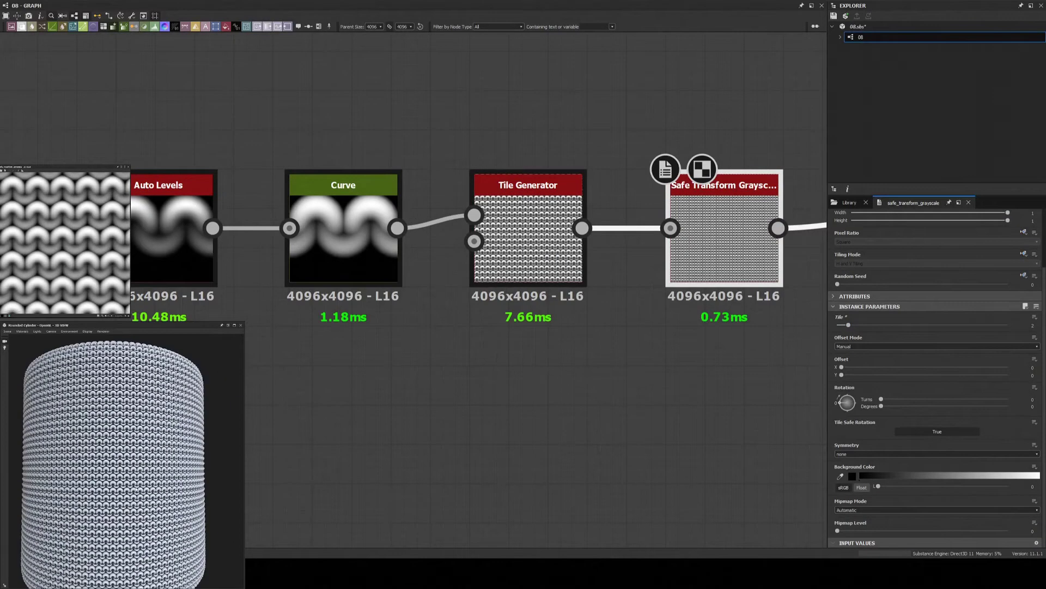
{"action": "scroll", "coordinate": [136, 490], "scroll_direction": "up", "scroll_amount": 5}
{"action": "left_click", "coordinate": [523, 240]}
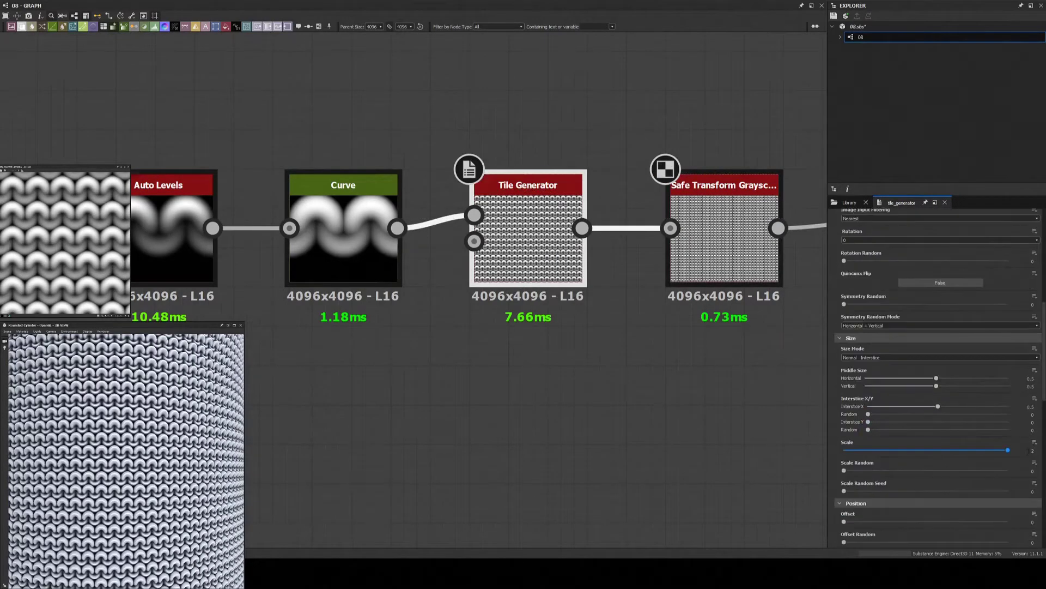
{"action": "type", "text": "2.5"}
{"action": "key", "text": "Return"}
- Set Interstice Y to 0 and Interstice X to 0.6, after first trying 0.62
{"action": "left_click_drag", "start_coordinate": [876, 423], "coordinate": [869, 421]}
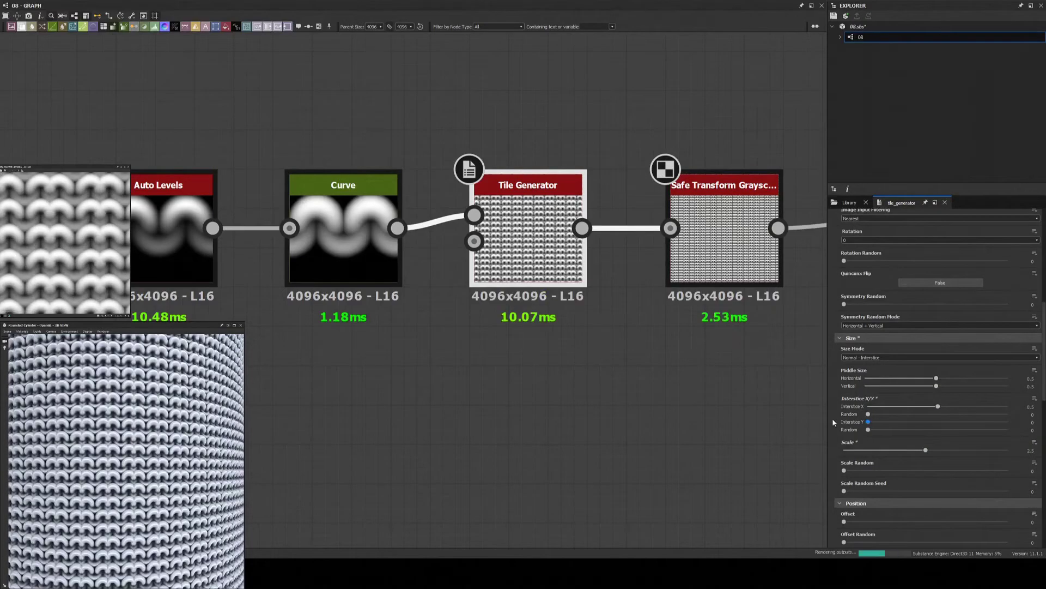
{"action": "left_click_drag", "start_coordinate": [938, 406], "coordinate": [973, 406]}
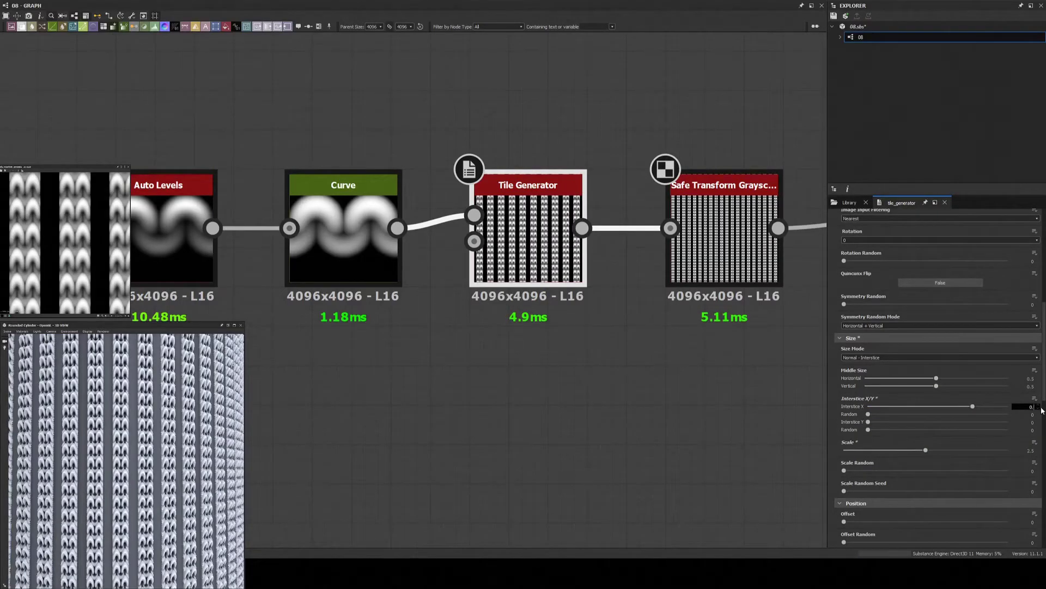
{"action": "type", "text": "62"}
{"action": "key", "text": "Return"}
{"action": "type", "text": "6"}
{"action": "key", "text": "Return"}
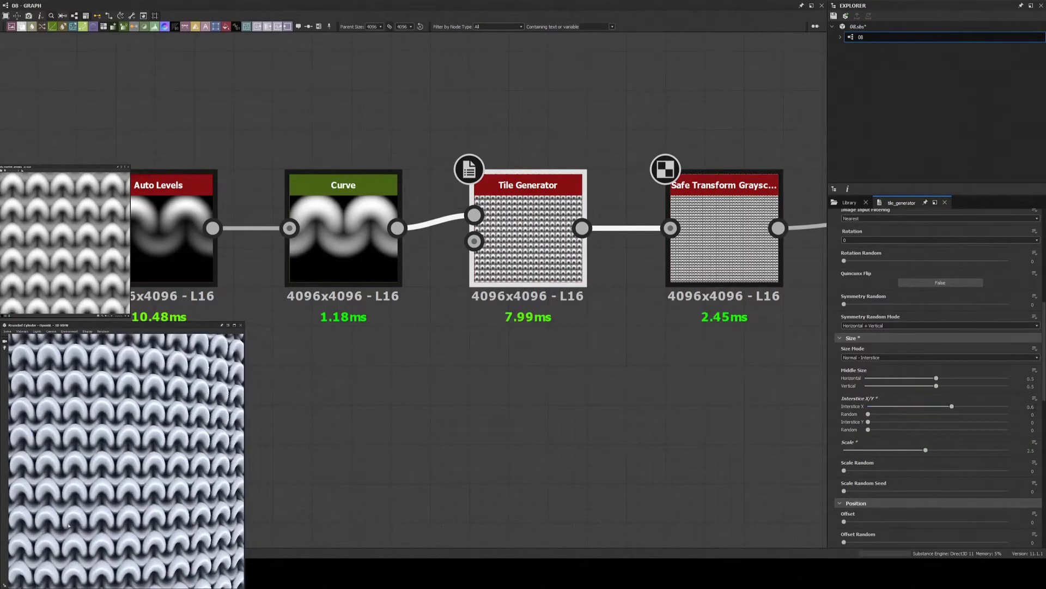
- Pan back through the graph to the earlier nodes and select Mirror Grayscale
{"action": "middle_click_drag", "start_coordinate": [371, 294], "coordinate": [420, 338]}
{"action": "scroll", "coordinate": [499, 351], "scroll_direction": "down", "scroll_amount": 3}
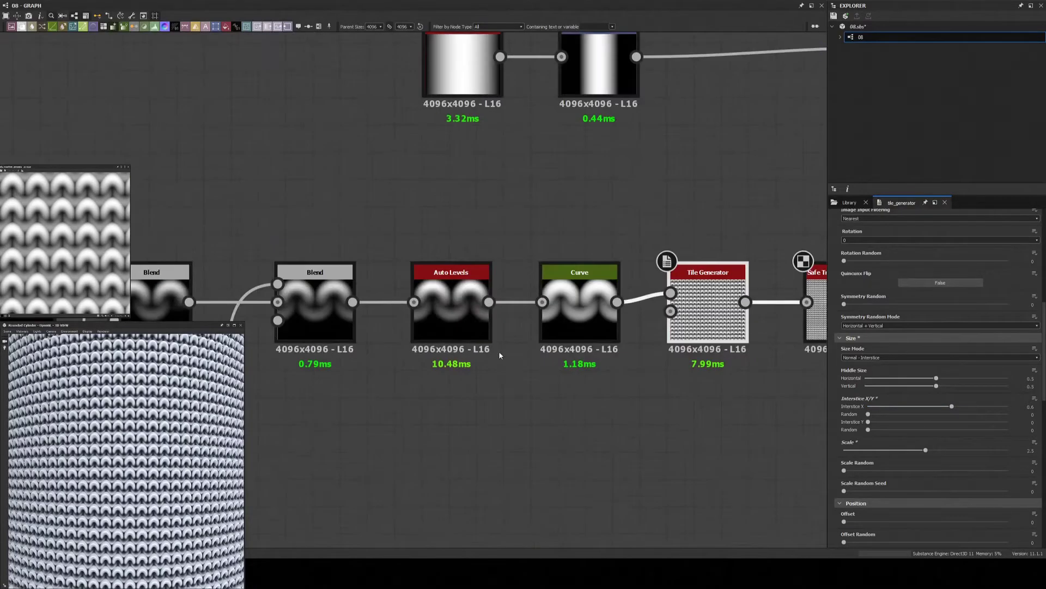
{"action": "scroll", "coordinate": [498, 351], "scroll_direction": "down", "scroll_amount": 3}
{"action": "scroll", "coordinate": [347, 423], "scroll_direction": "up", "scroll_amount": 1}
{"action": "left_click", "coordinate": [399, 436]}
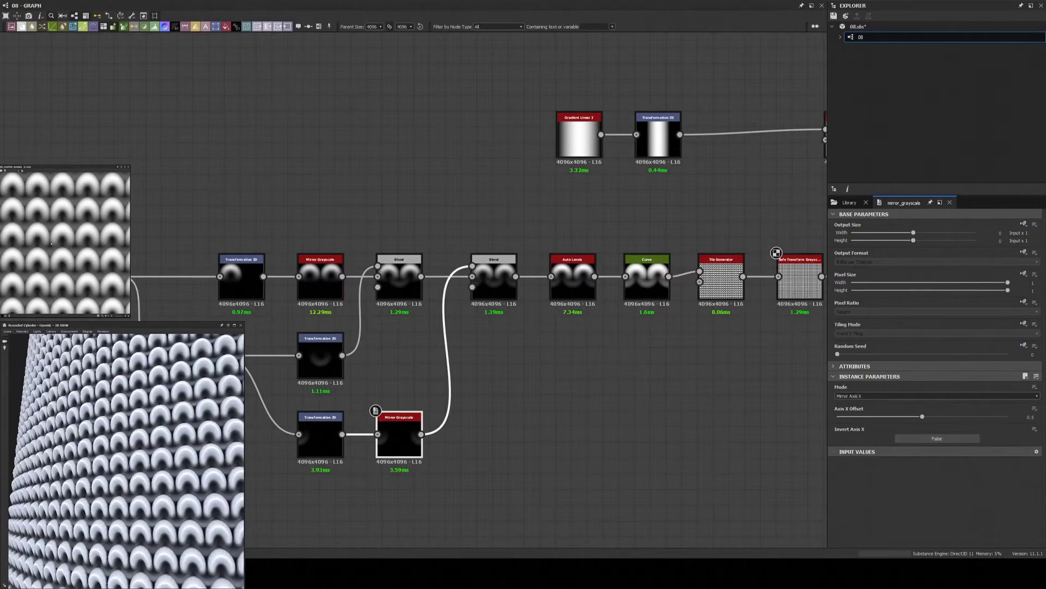
- Lower the arch Transformation 2D's Offset Y to about -0.166
{"action": "scroll", "coordinate": [125, 457], "scroll_direction": "down", "scroll_amount": 3}
{"action": "scroll", "coordinate": [264, 311], "scroll_direction": "down", "scroll_amount": 3}
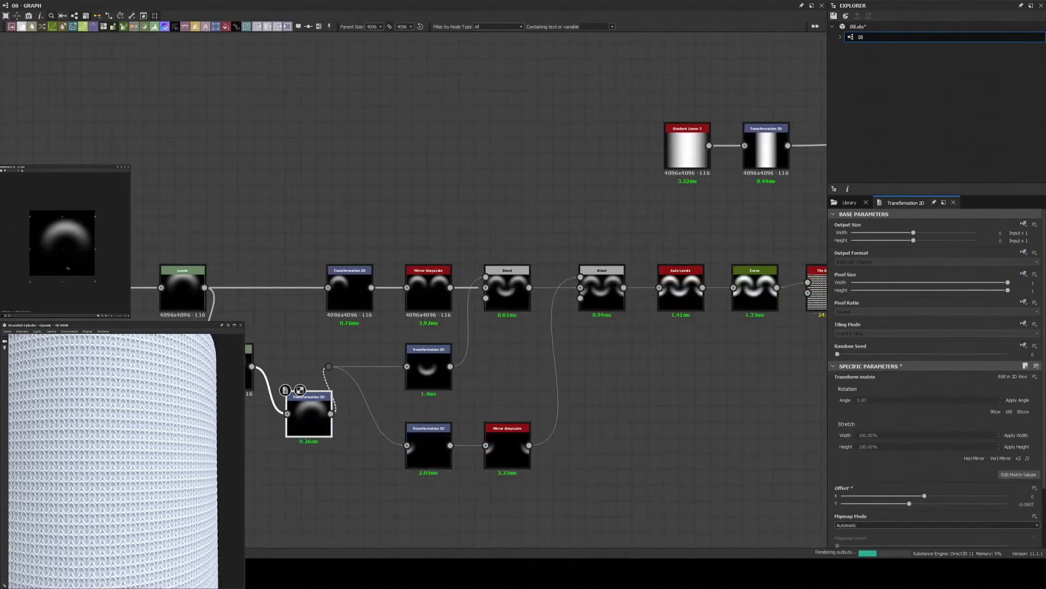
{"action": "left_click_drag", "start_coordinate": [68, 268], "coordinate": [68, 269]}
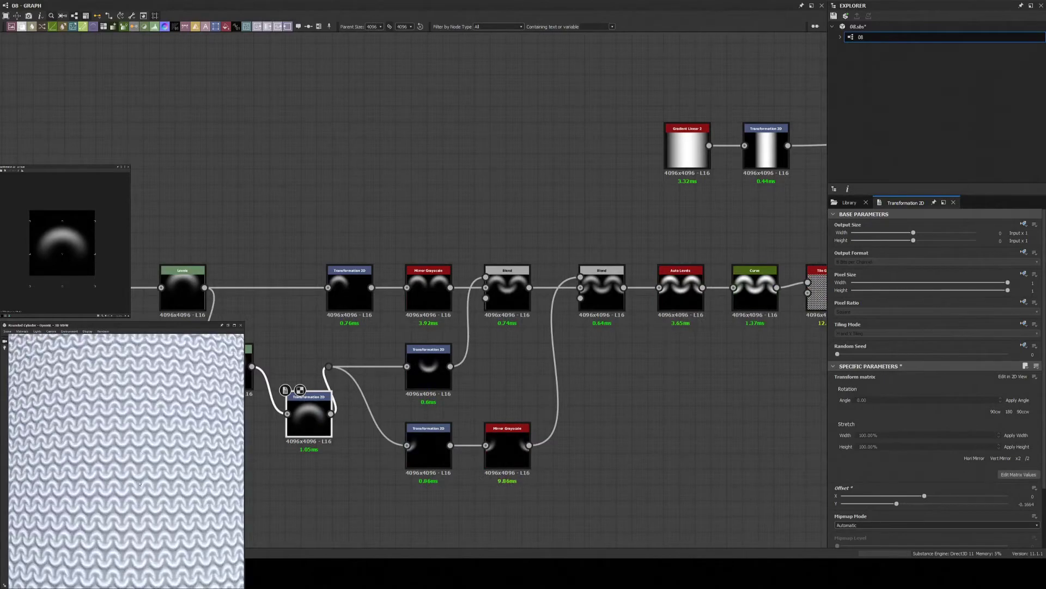
{"action": "scroll", "coordinate": [979, 435], "scroll_direction": "down", "scroll_amount": 10}
- Drag the stitch shape's Levels midtone handle to adjust its midtones
{"action": "scroll", "coordinate": [109, 506], "scroll_direction": "up", "scroll_amount": 5}
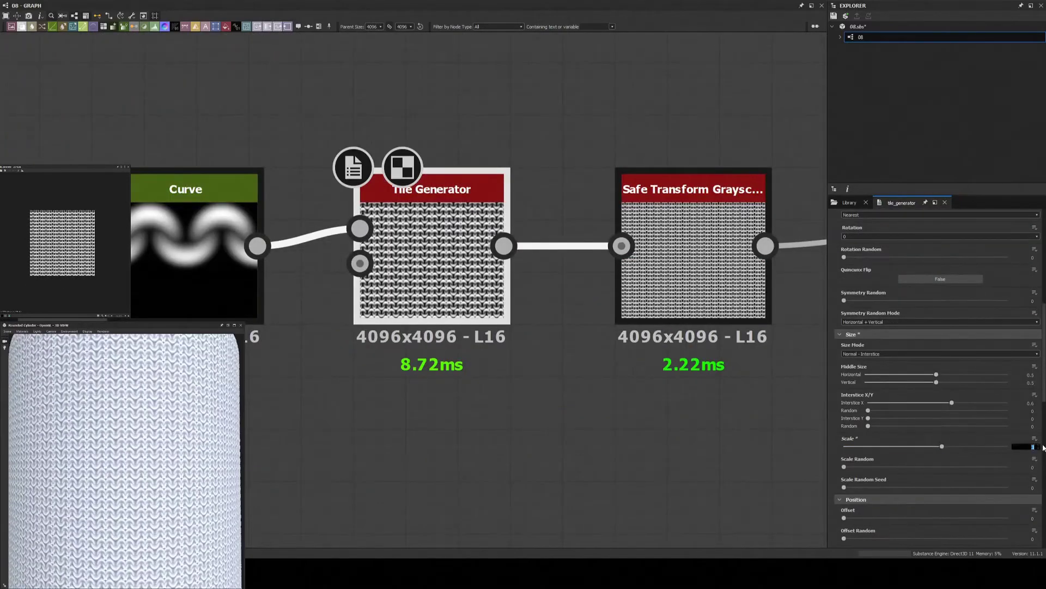
{"action": "scroll", "coordinate": [110, 506], "scroll_direction": "down", "scroll_amount": 5}
{"action": "scroll", "coordinate": [98, 485], "scroll_direction": "up", "scroll_amount": 3}
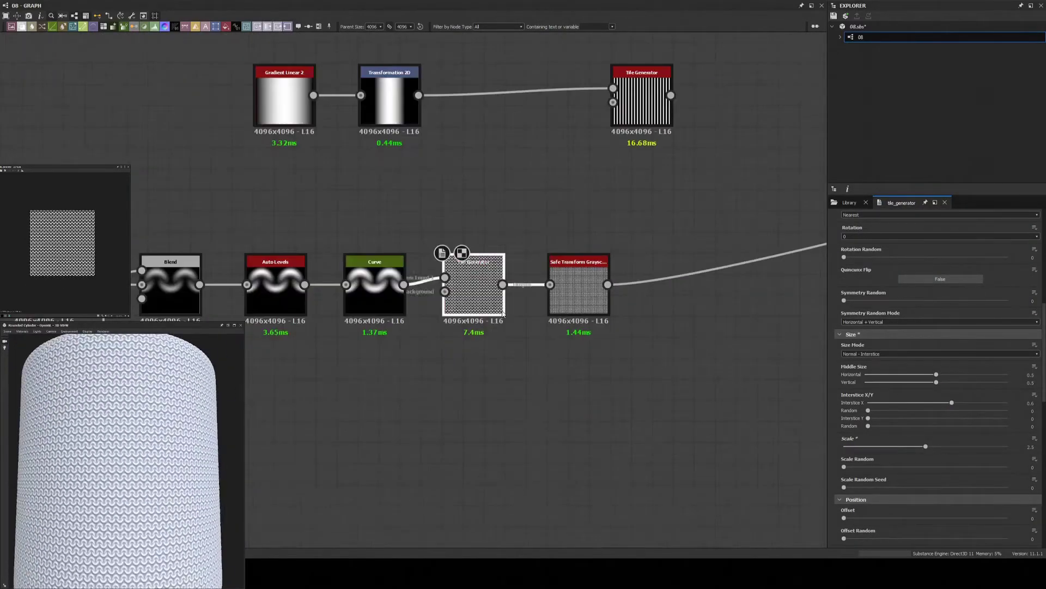
{"action": "scroll", "coordinate": [86, 461], "scroll_direction": "down", "scroll_amount": 2}
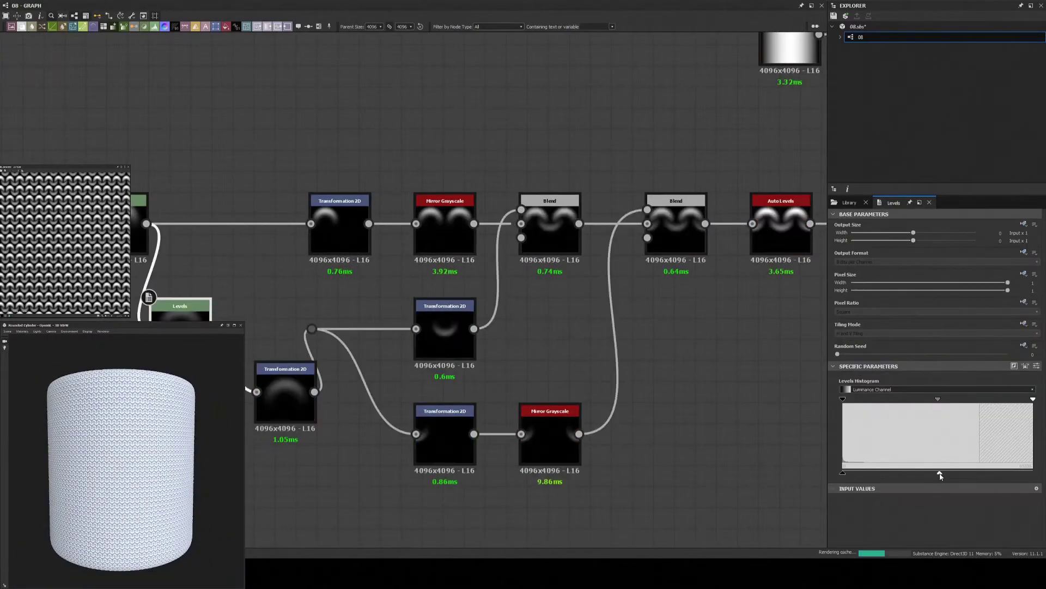
{"action": "scroll", "coordinate": [111, 484], "scroll_direction": "up", "scroll_amount": 5}
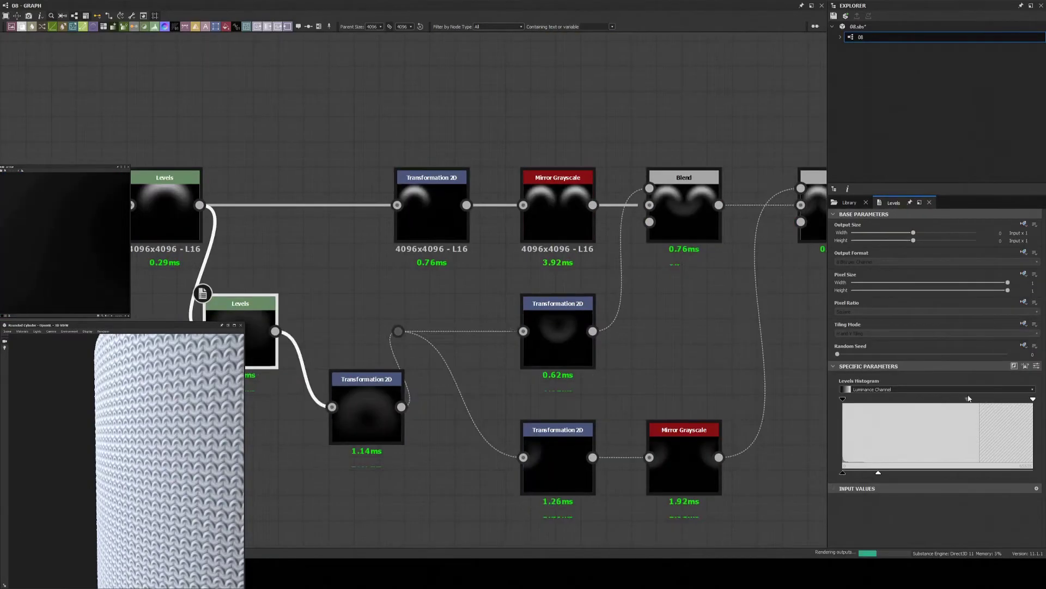
{"action": "left_click_drag", "start_coordinate": [968, 399], "coordinate": [945, 400]}
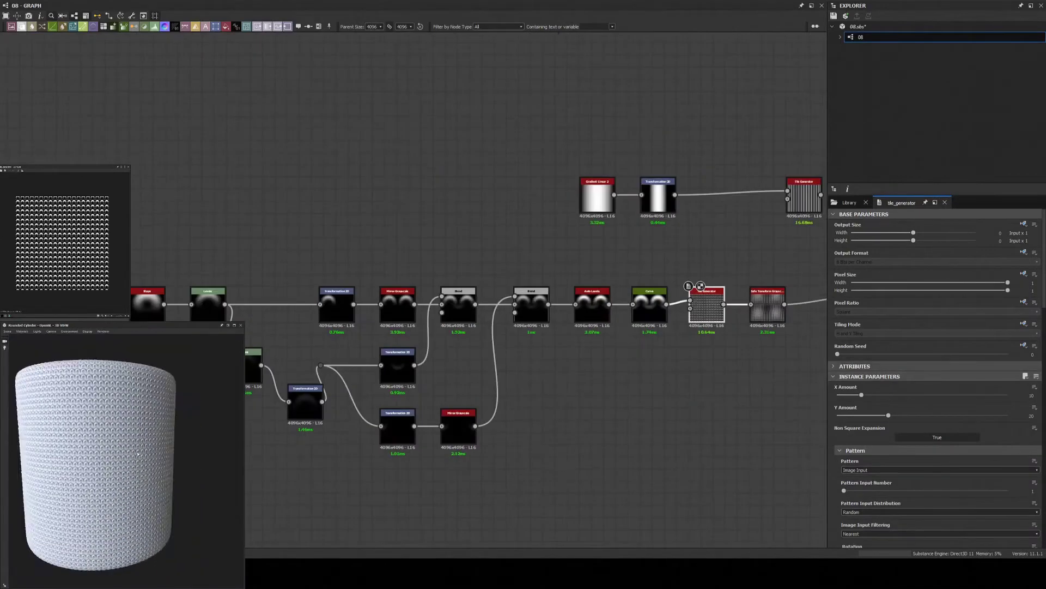
- Set the Tile Generator scale to 3 and try Interstice X values, settling briefly at 0.7
{"action": "scroll", "coordinate": [937, 382], "scroll_direction": "down", "scroll_amount": 10}
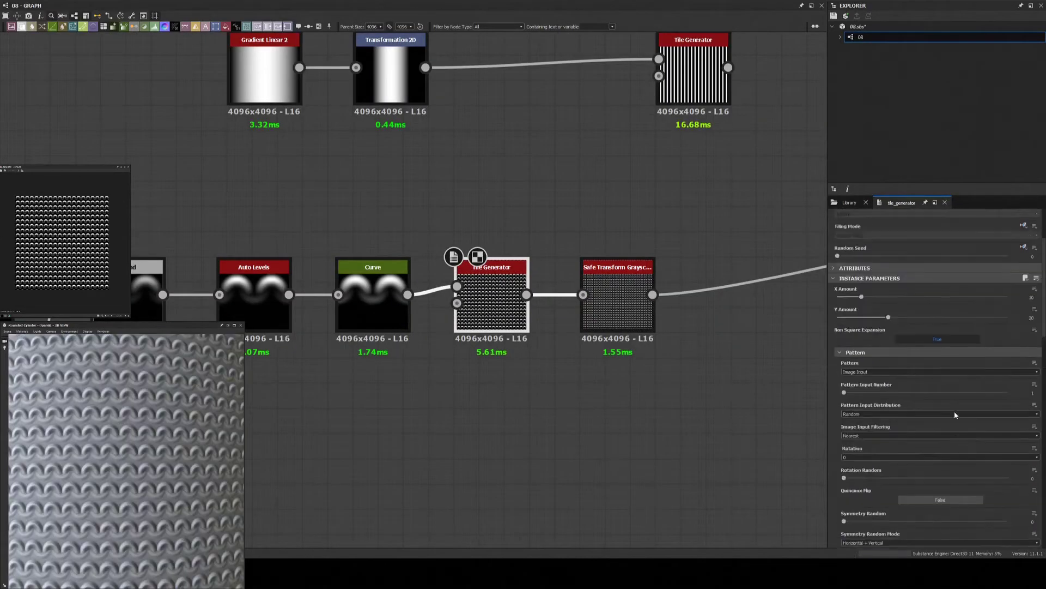
{"action": "left_click_drag", "start_coordinate": [868, 427], "coordinate": [937, 428]}
{"action": "left_click_drag", "start_coordinate": [909, 471], "coordinate": [942, 470]}
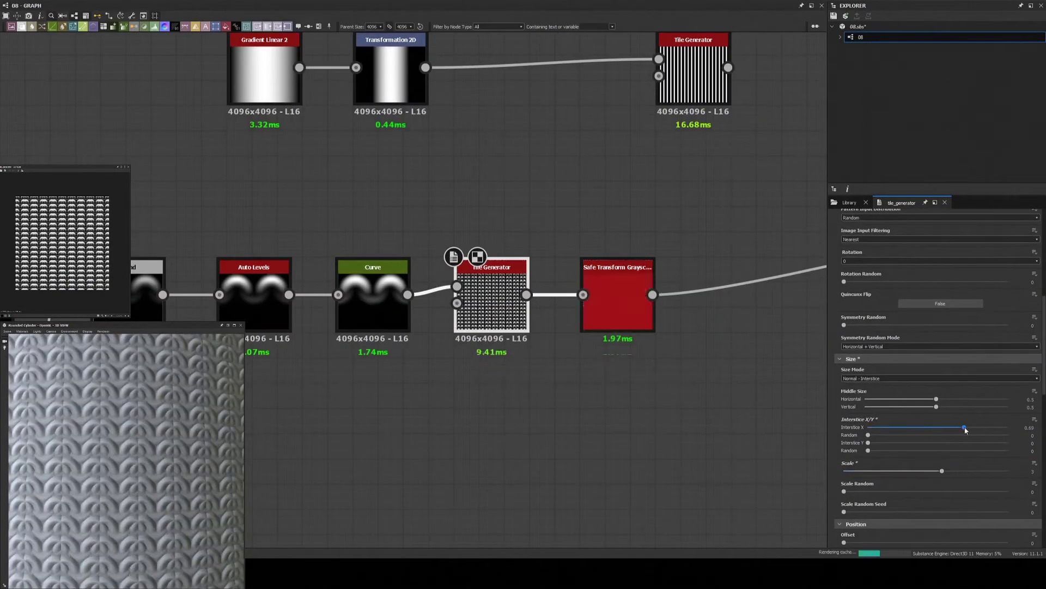
{"action": "left_click_drag", "start_coordinate": [938, 427], "coordinate": [957, 427]}
{"action": "key", "text": "ctrl+z"}
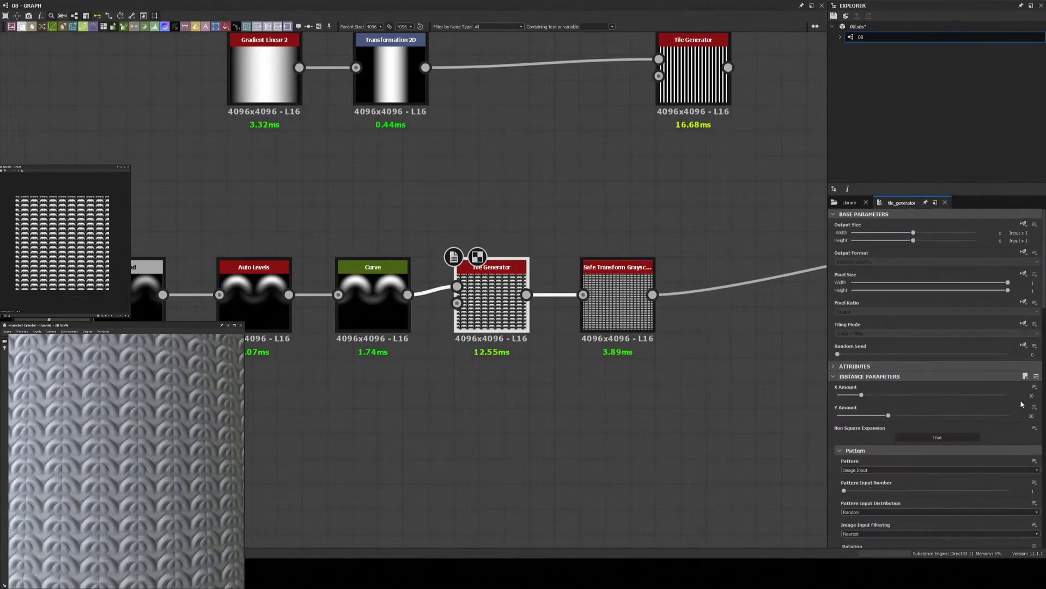
{"action": "key", "text": "ctrl+z"}
{"action": "key", "text": "Return"}
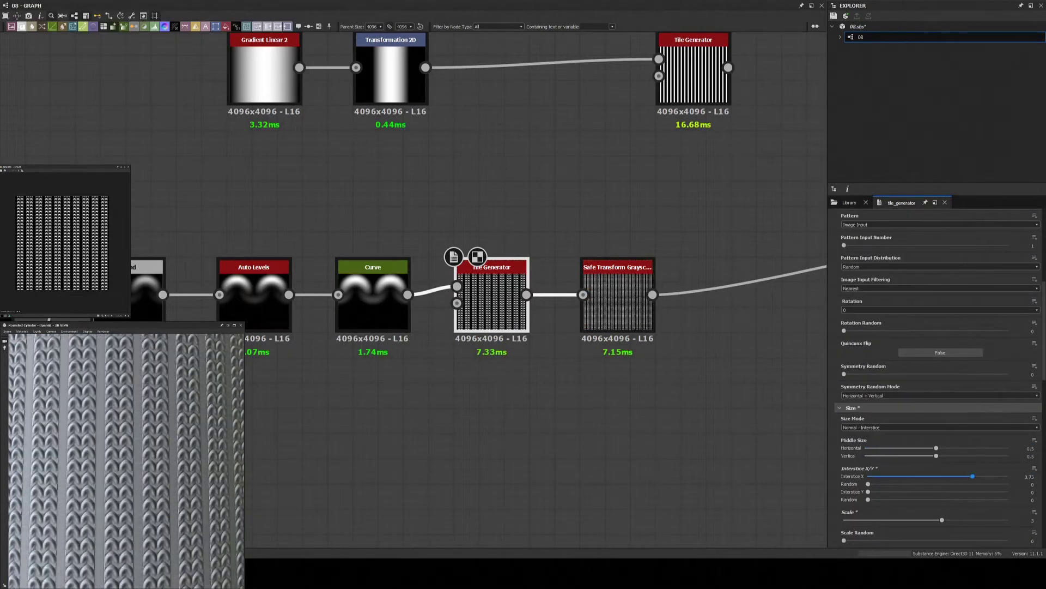
- Fine-tune Interstice X through 0.72 and 0.675, finally settling at 0.66
{"action": "scroll", "coordinate": [152, 552], "scroll_direction": "up", "scroll_amount": 5}
{"action": "left_click_drag", "start_coordinate": [966, 475], "coordinate": [969, 476]}
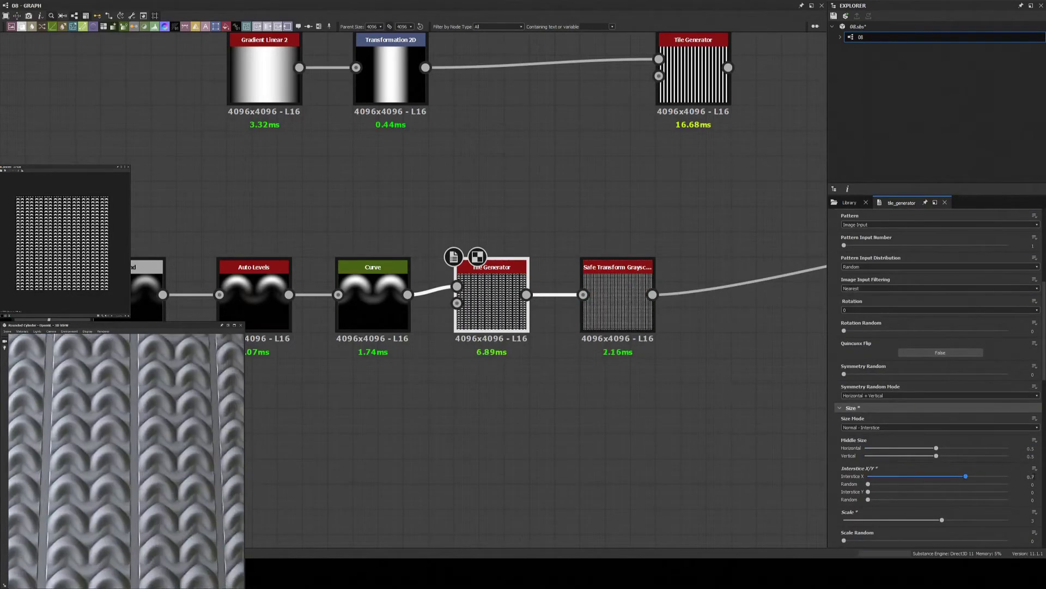
{"action": "key", "text": "BackSpace"}
{"action": "type", "text": "75"}
{"action": "key", "text": "Return"}
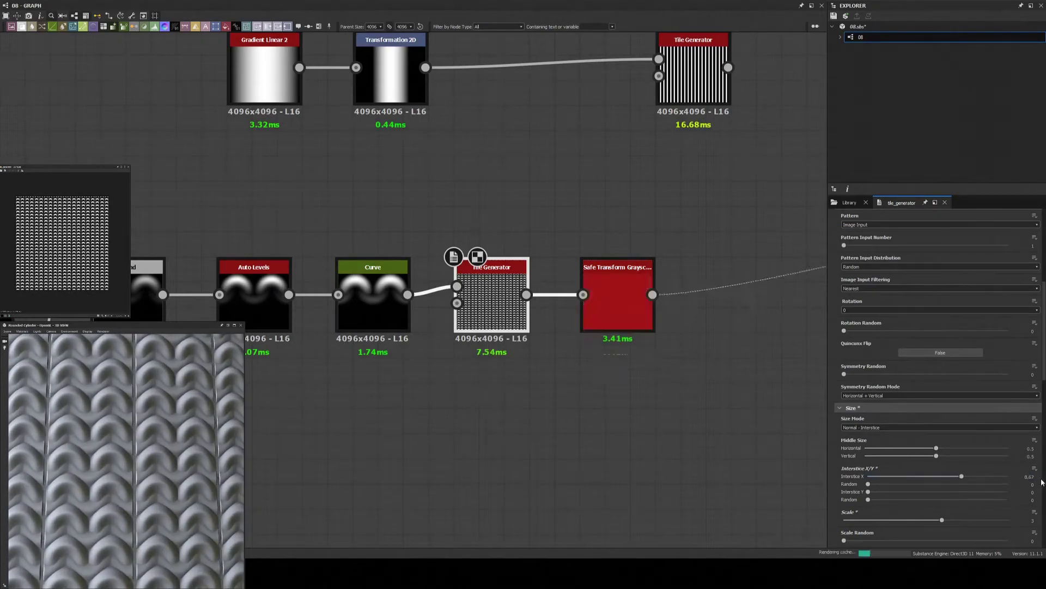
{"action": "key", "text": "BackSpace"}
{"action": "type", "text": "6"}
{"action": "key", "text": "Return"}
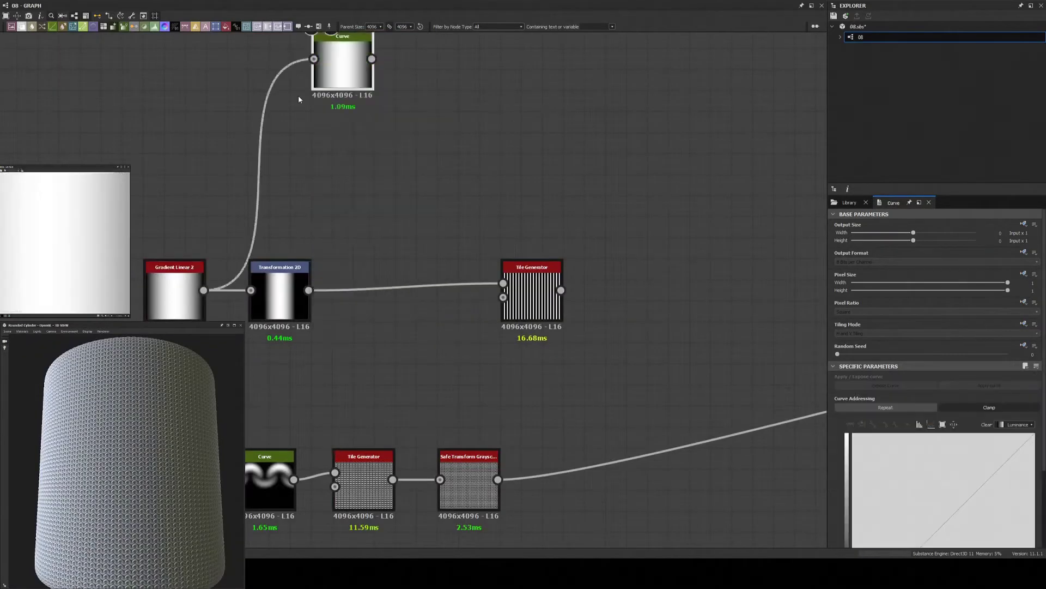
- Add a Safe Transform Grayscale after the gradient's Curve and set its tiling to 3
{"action": "key", "text": "space"}
{"action": "key", "text": "Return"}
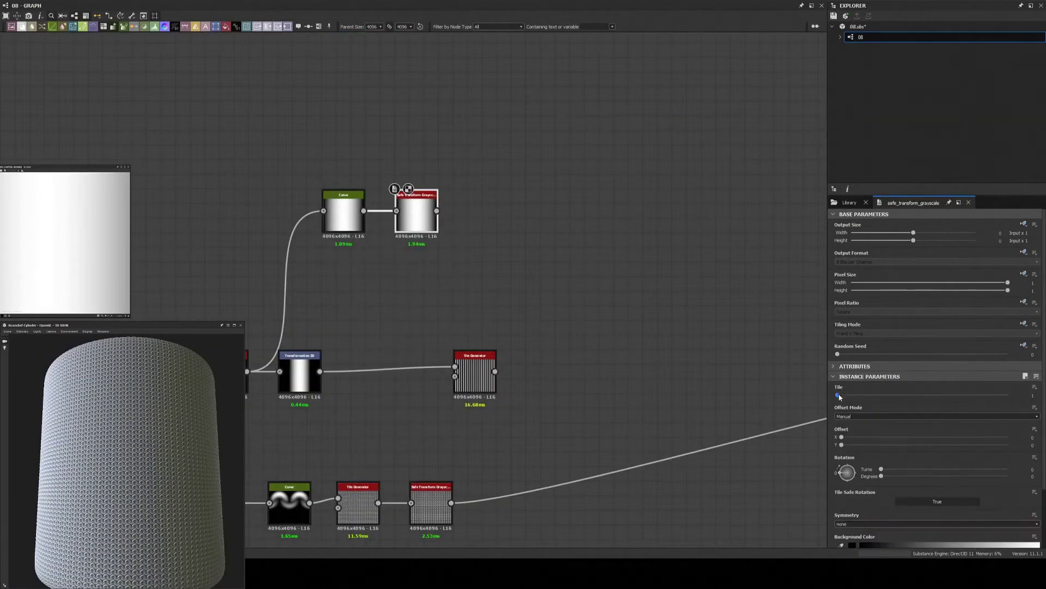
{"action": "scroll", "coordinate": [1003, 473], "scroll_direction": "down", "scroll_amount": 1}
{"action": "scroll", "coordinate": [1003, 473], "scroll_direction": "up", "scroll_amount": 1}
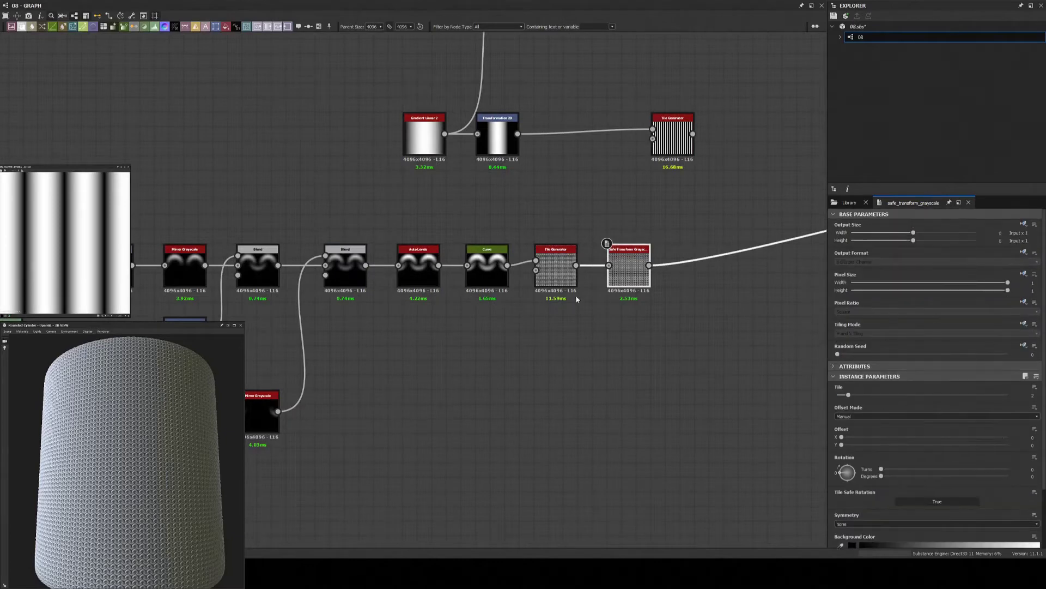
{"action": "left_click", "coordinate": [556, 266]}
{"action": "mouse_move", "coordinate": [919, 415]}
{"action": "left_mouse_down"}
{"action": "mouse_move", "coordinate": [830, 421]}
{"action": "mouse_move", "coordinate": [1025, 408]}
{"action": "left_mouse_up"}
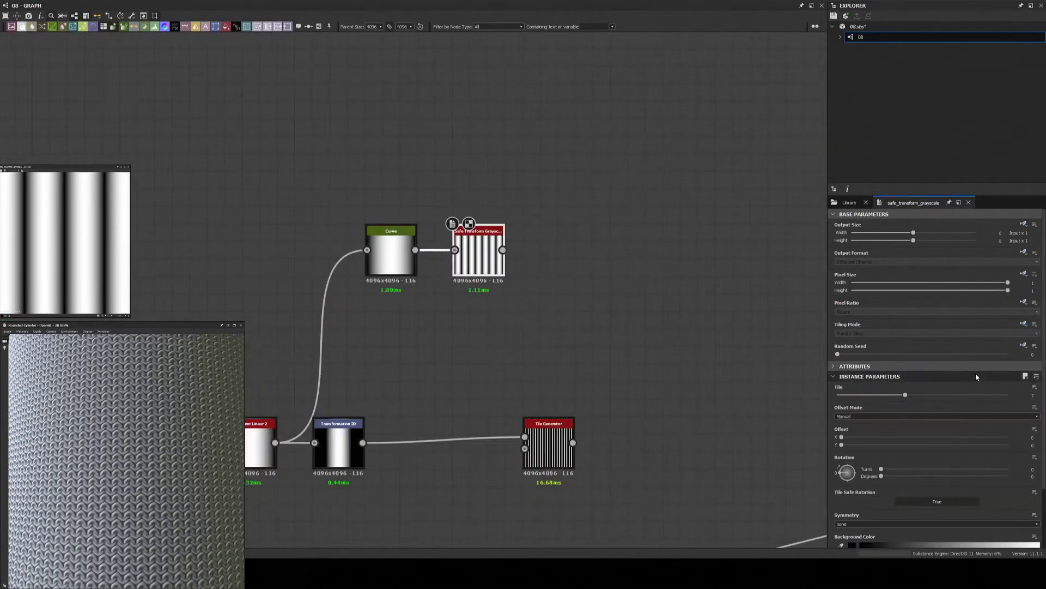
{"action": "type", "text": "3"}
{"action": "key", "text": "Return"}
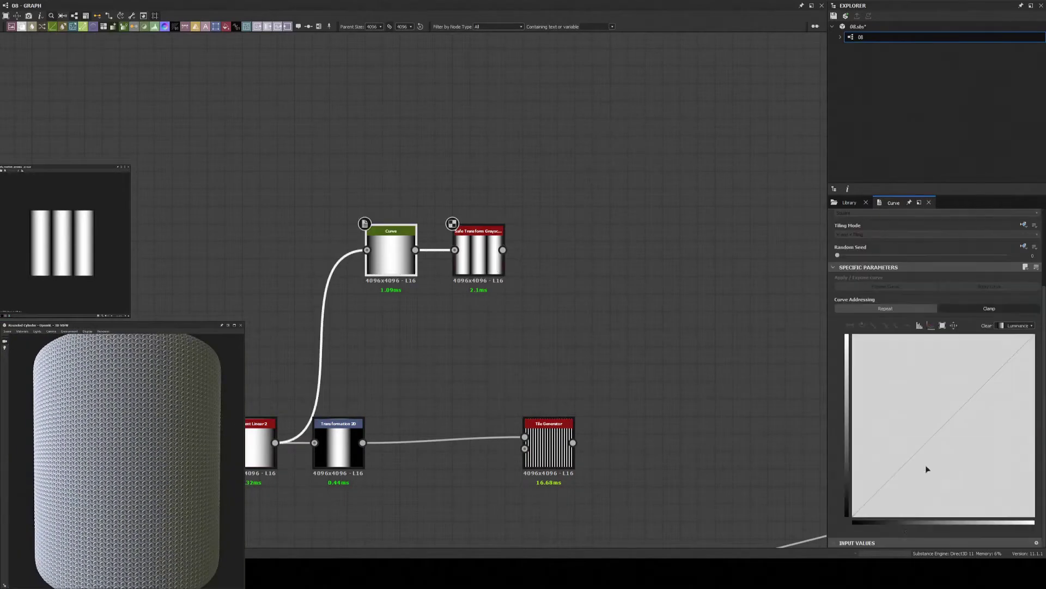
- Steepen the Curve points to sharpen the three stripes into narrow ribs
{"action": "left_click_drag", "start_coordinate": [950, 469], "coordinate": [1019, 419]}
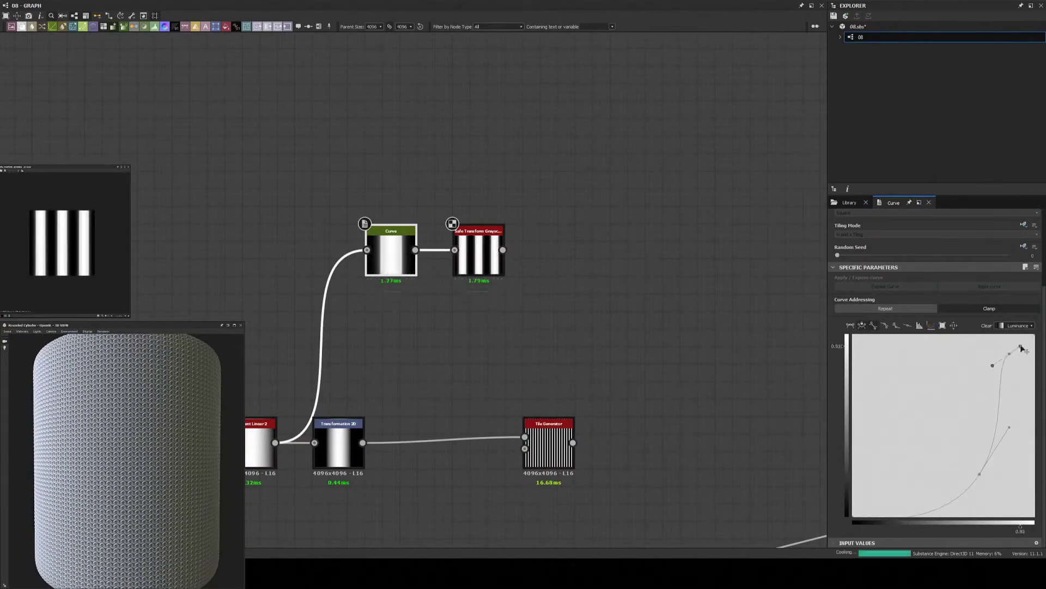
{"action": "left_click_drag", "start_coordinate": [979, 474], "coordinate": [1005, 473]}
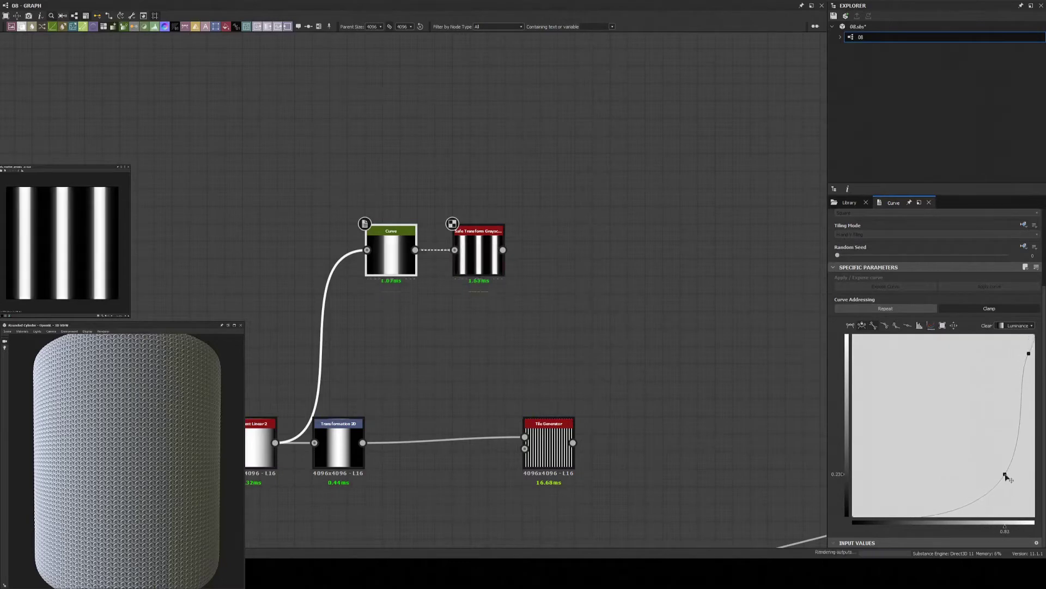
{"action": "scroll", "coordinate": [331, 187], "scroll_direction": "down", "scroll_amount": 3}
{"action": "scroll", "coordinate": [576, 331], "scroll_direction": "up", "scroll_amount": 2}
{"action": "middle_click_drag", "start_coordinate": [577, 327], "coordinate": [827, 382]}
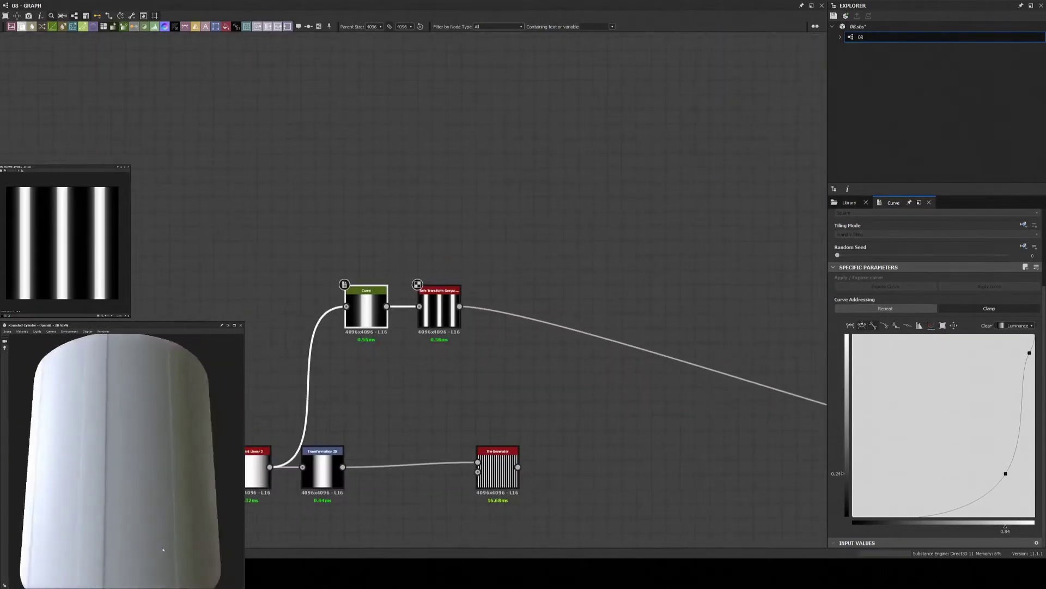
{"action": "scroll", "coordinate": [544, 367], "scroll_direction": "down", "scroll_amount": 2}
- Add a Safe Transform Grayscale after Auto Levels, then select the new Tile Generator
{"action": "left_click", "coordinate": [501, 231]}
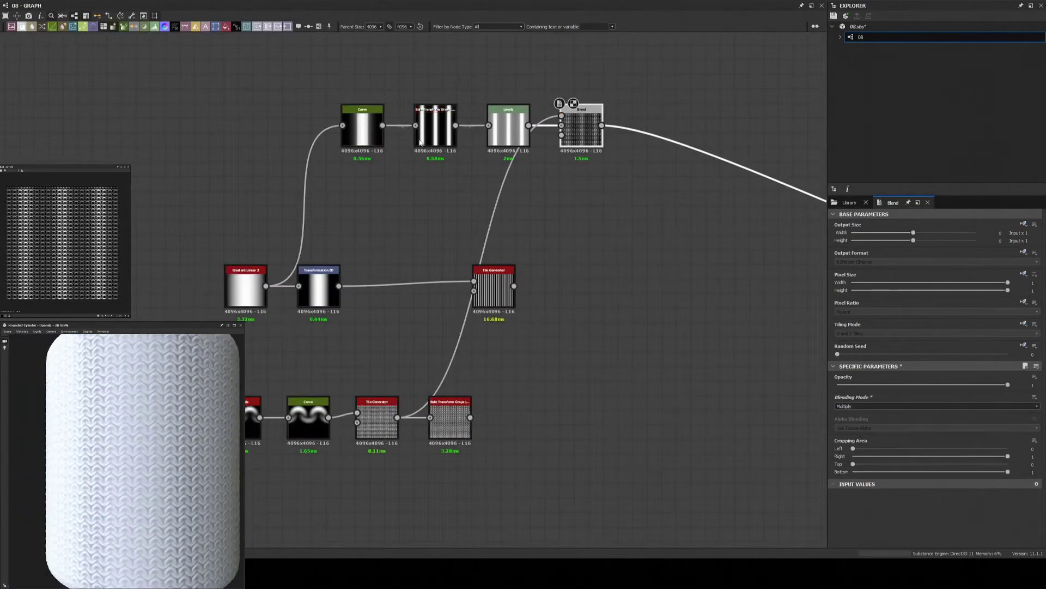
{"action": "key", "text": "space"}
{"action": "type", "text": "safe"}
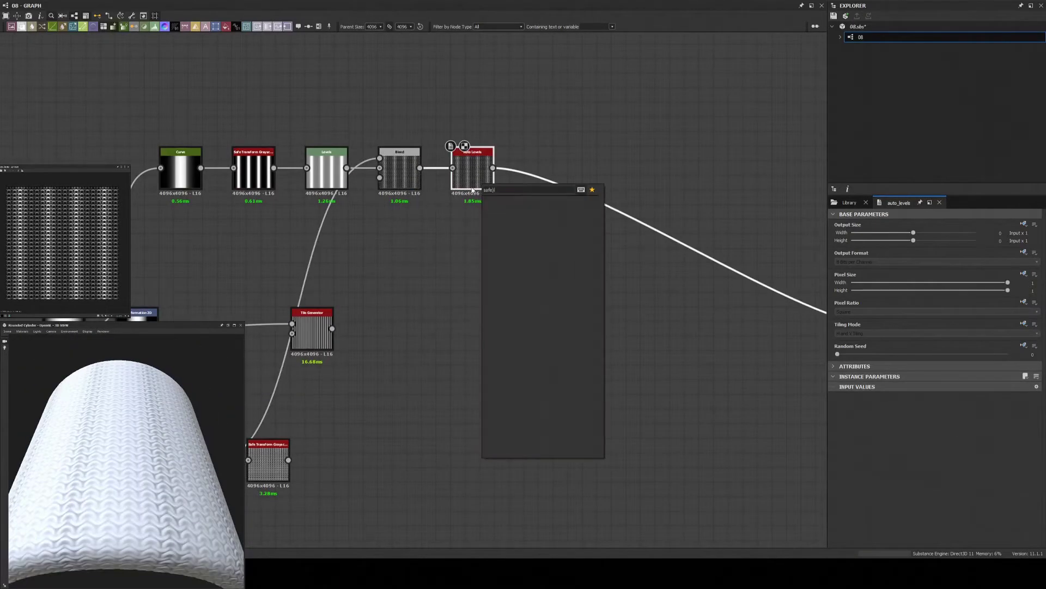
{"action": "key", "text": "Return"}
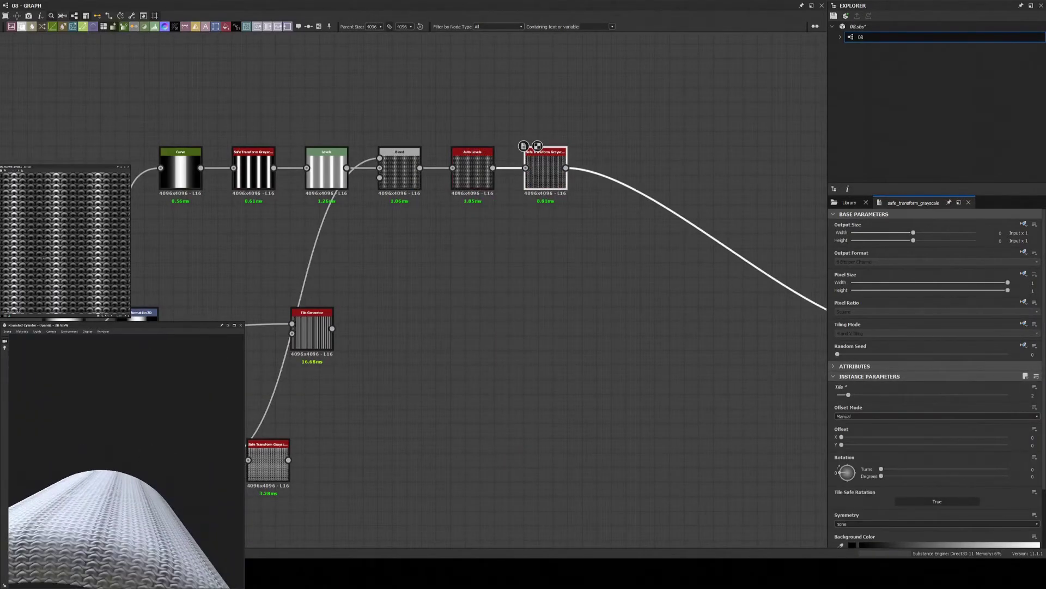
{"action": "left_click_drag", "start_coordinate": [140, 475], "coordinate": [130, 515]}
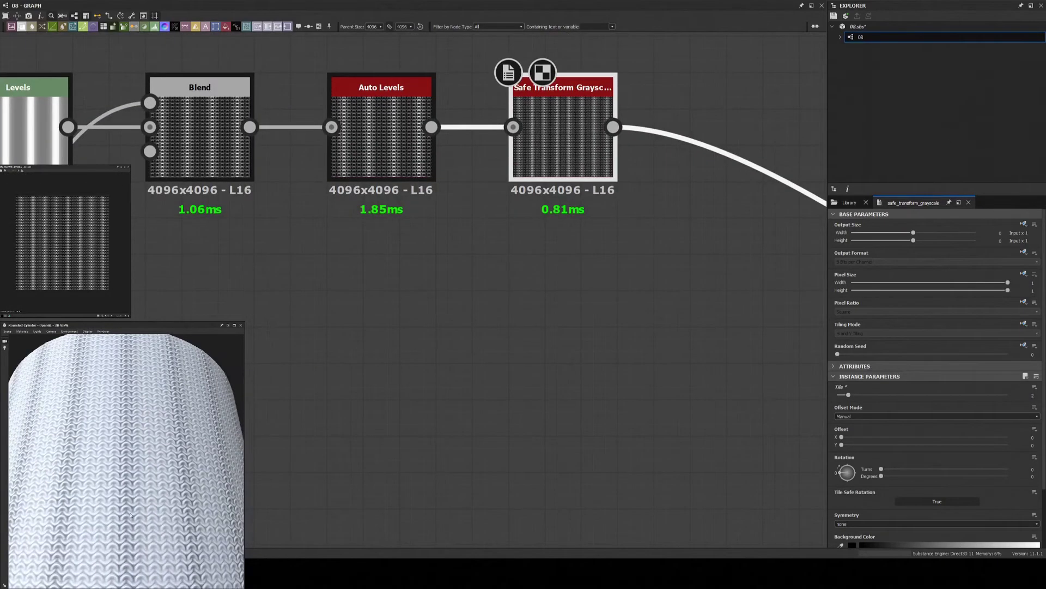
{"action": "scroll", "coordinate": [498, 393], "scroll_direction": "down", "scroll_amount": 3}
{"action": "scroll", "coordinate": [420, 456], "scroll_direction": "up", "scroll_amount": 3}
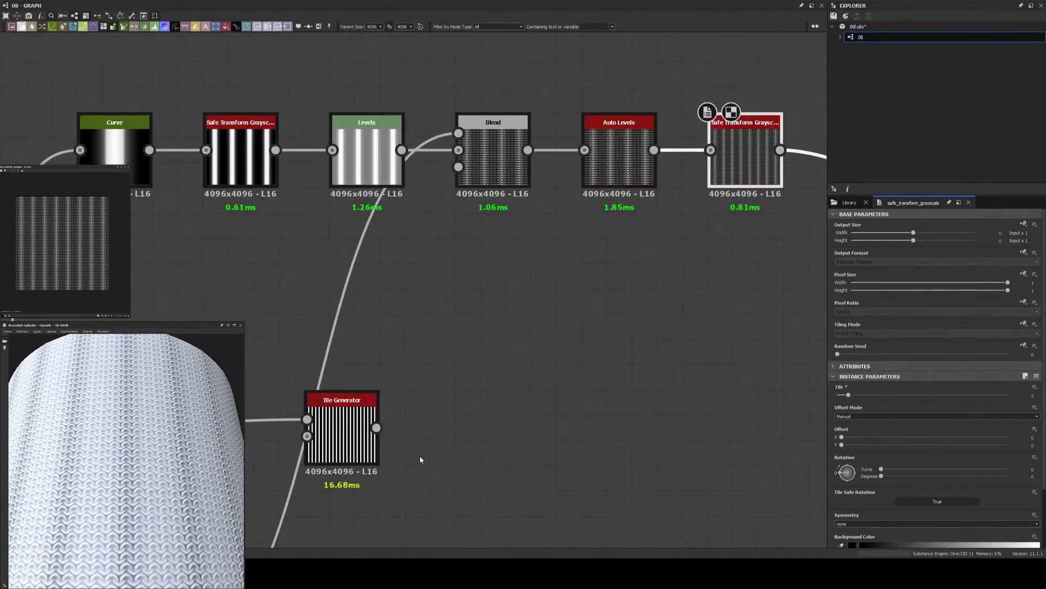
{"action": "left_click", "coordinate": [343, 436]}
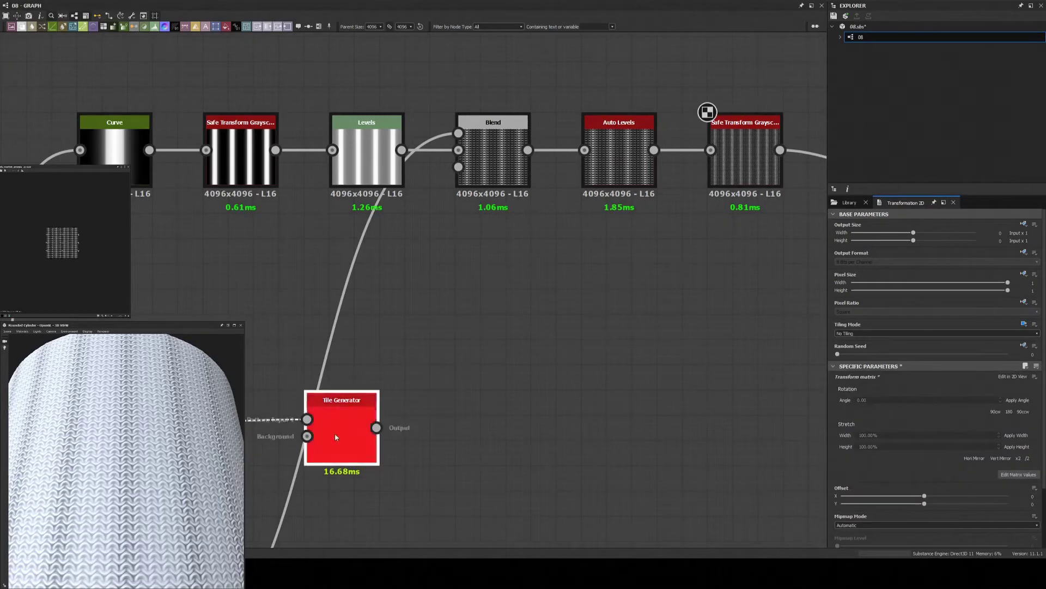
- Add a Max (Lighten) Blend after Auto Levels combining the Tile Generator's stripes
{"action": "double_click", "coordinate": [336, 437]}
{"action": "scroll", "coordinate": [517, 314], "scroll_direction": "down", "scroll_amount": 2}
{"action": "left_click", "coordinate": [512, 265]}
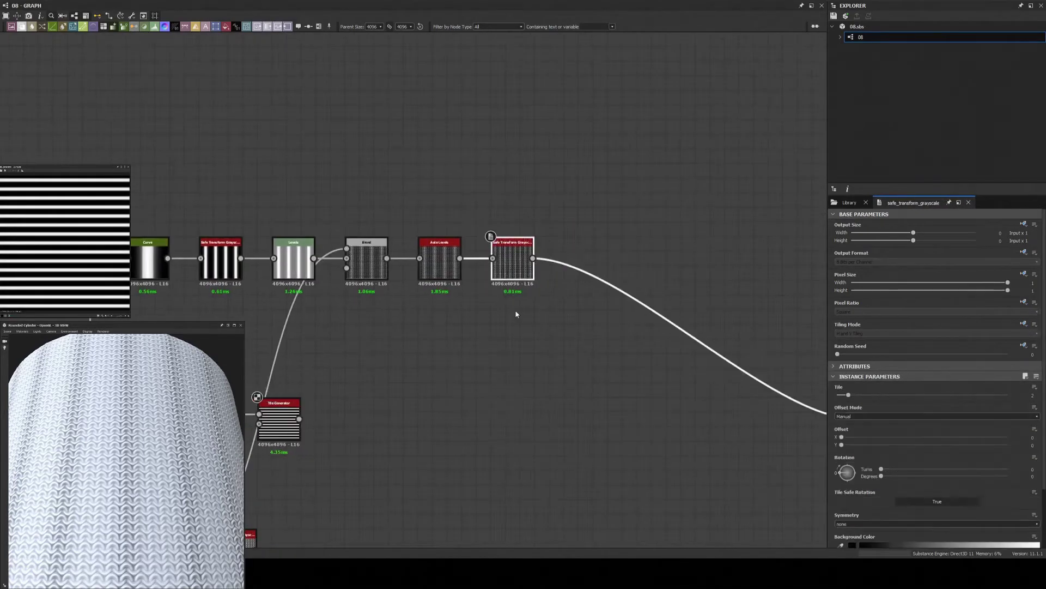
{"action": "left_click", "coordinate": [936, 406]}
{"action": "left_click", "coordinate": [937, 425]}
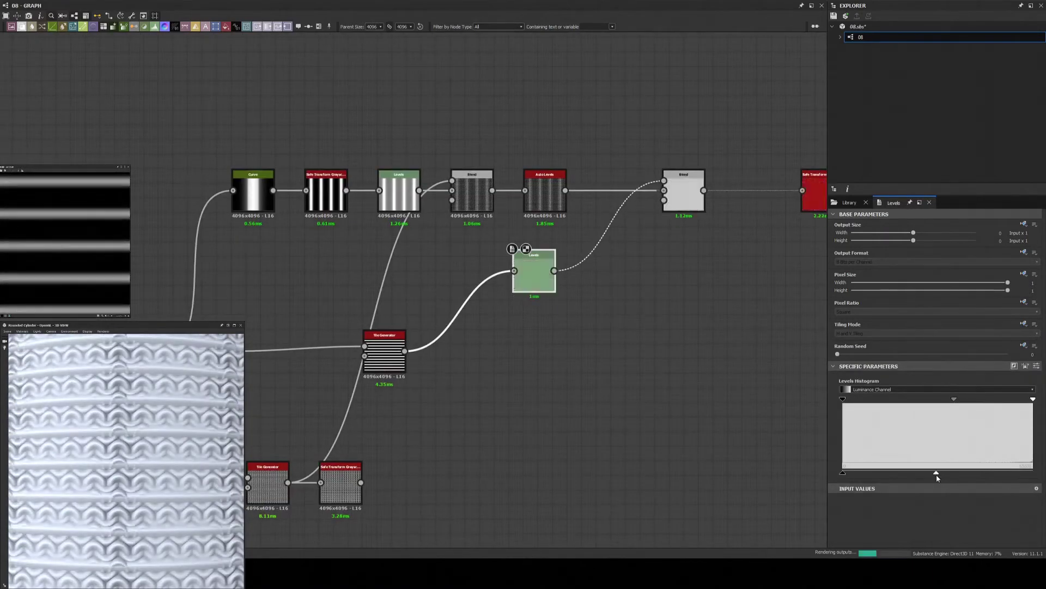
- Shape the rib stripes with a Levels midtone shift and a Curve bend
{"action": "left_click_drag", "start_coordinate": [937, 476], "coordinate": [990, 474]}
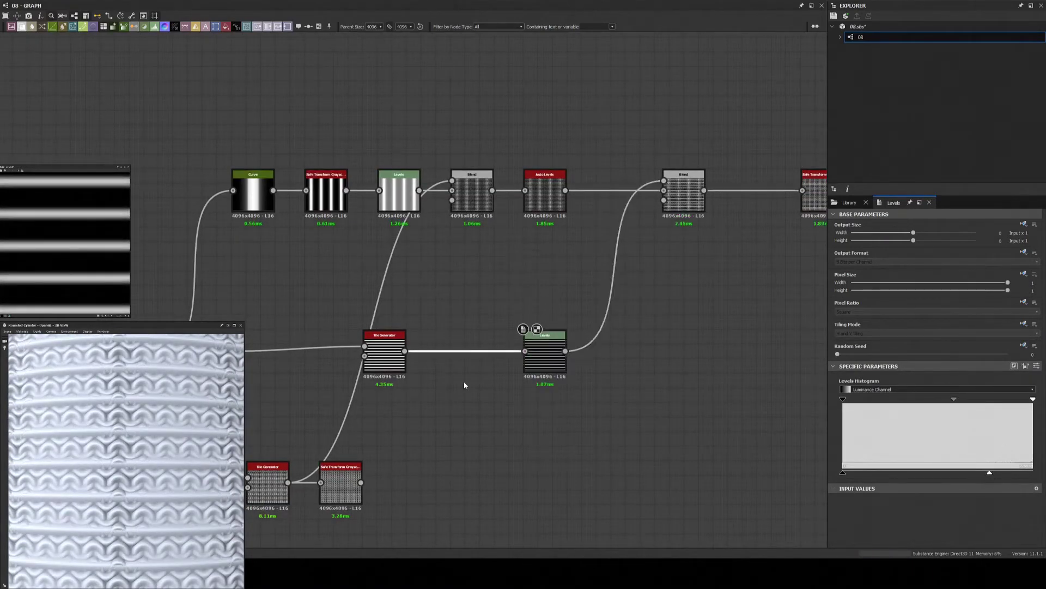
{"action": "left_click_drag", "start_coordinate": [944, 433], "coordinate": [923, 403]}
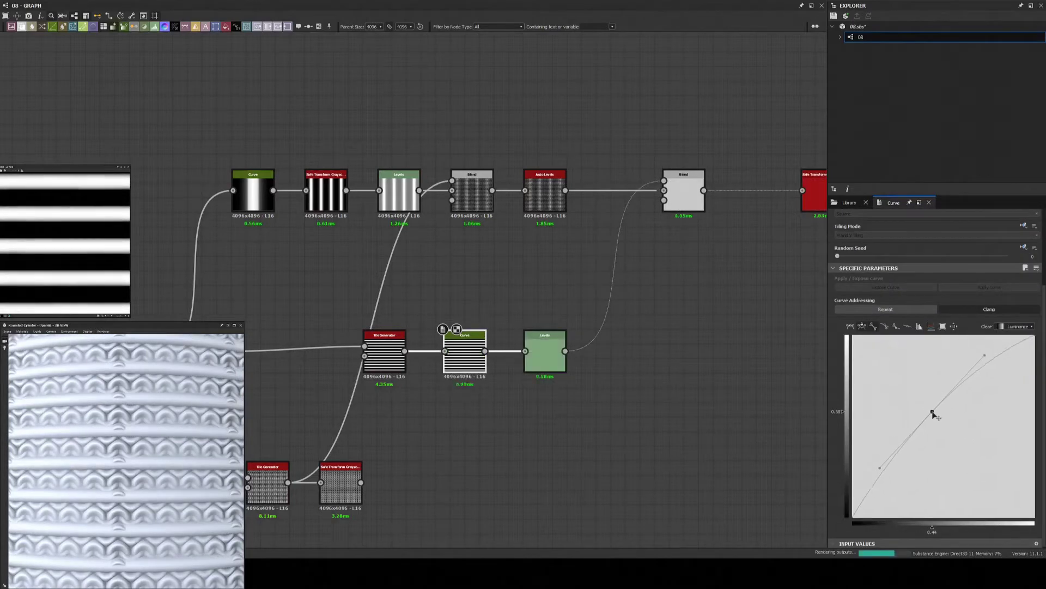
{"action": "left_click", "coordinate": [443, 329]}
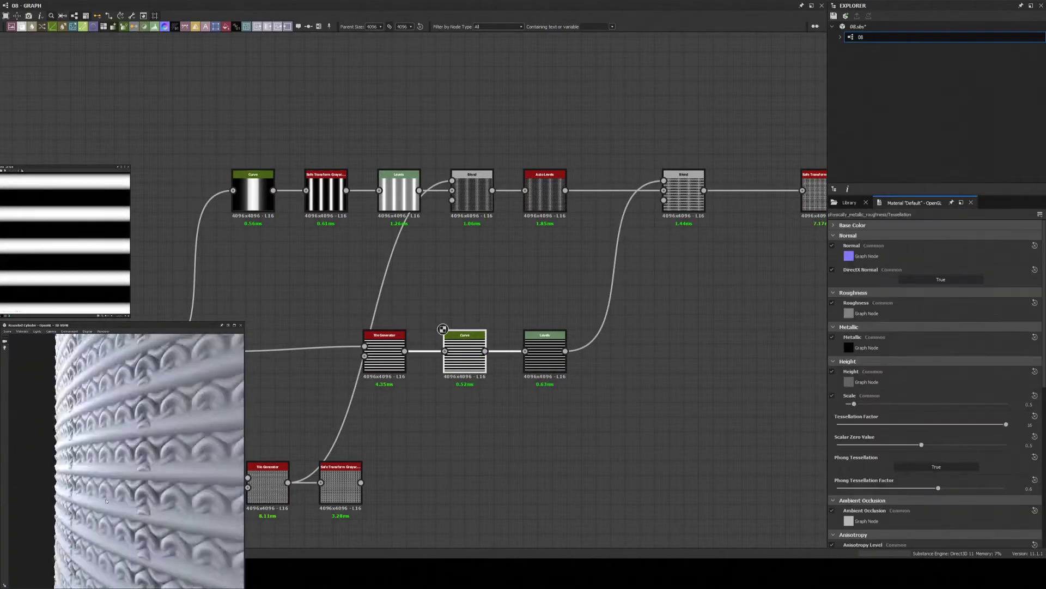
- Delete the top Curve node from the stitch column chain
{"action": "middle_click_drag", "start_coordinate": [419, 374], "coordinate": [542, 333]}
{"action": "left_click", "coordinate": [332, 310]}
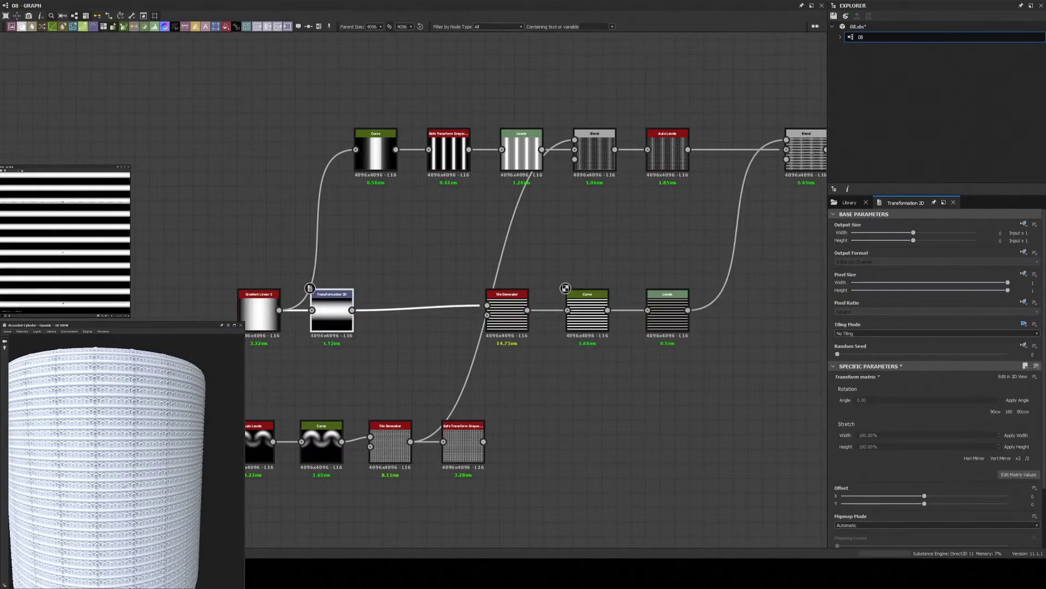
{"action": "middle_click_drag", "start_coordinate": [676, 249], "coordinate": [487, 302]}
{"action": "left_click", "coordinate": [408, 218]}
{"action": "left_click", "coordinate": [936, 385]}
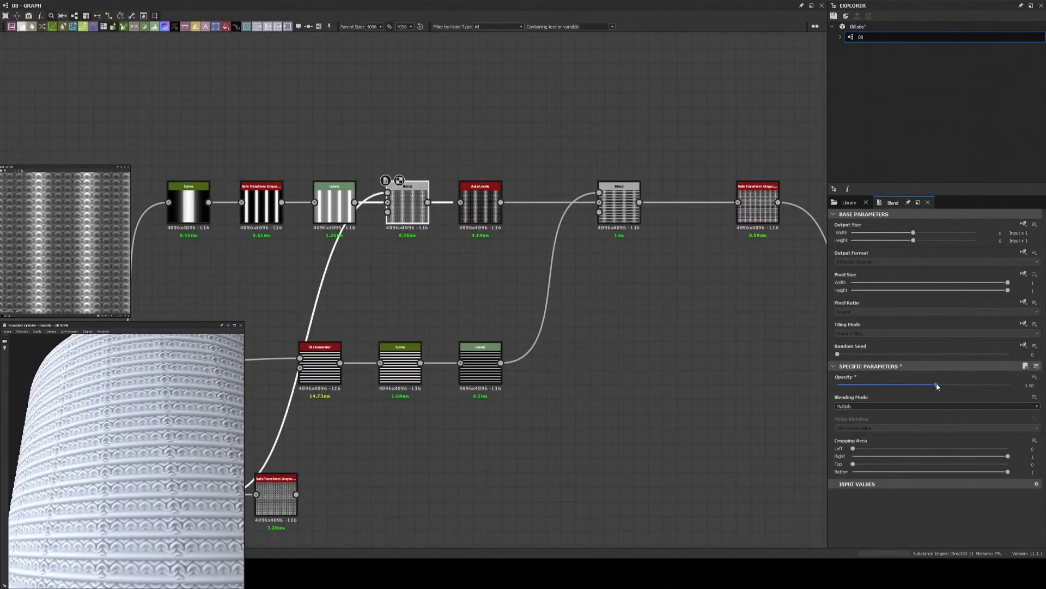
{"action": "scroll", "coordinate": [336, 366], "scroll_direction": "up", "scroll_amount": 3}
{"action": "left_click", "coordinate": [336, 366]}
{"action": "key", "text": "Delete"}
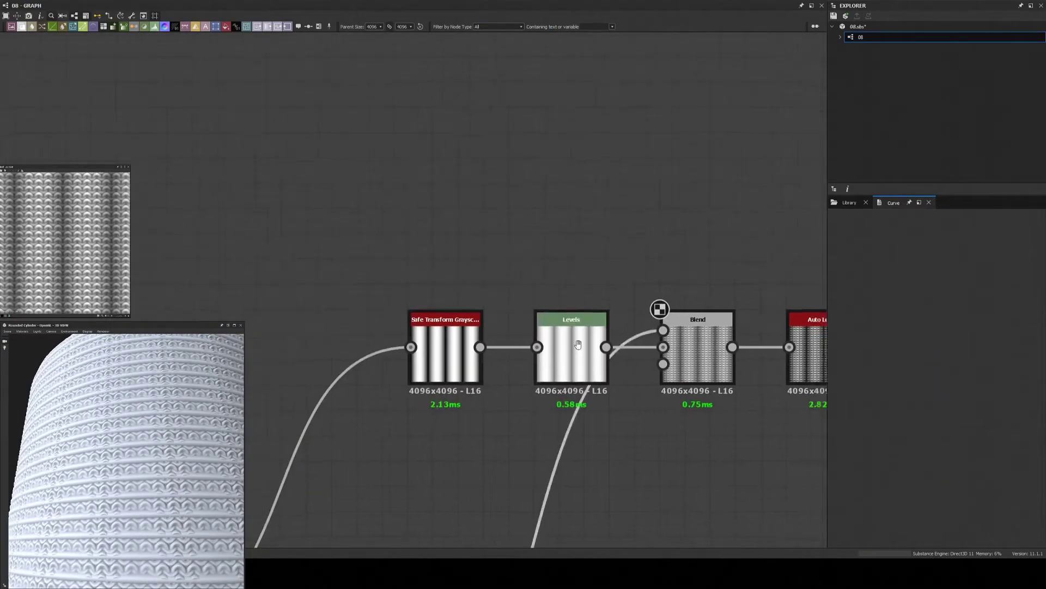
- Set the rib-gradient Transformation 2D's Tiling Mode to No Tiling
{"action": "middle_click_drag", "start_coordinate": [336, 365], "coordinate": [160, 305]}
{"action": "left_click", "coordinate": [529, 284]}
{"action": "double_click", "coordinate": [694, 280]}
{"action": "mouse_move", "coordinate": [600, 327]}
{"action": "middle_mouse_down"}
{"action": "mouse_move", "coordinate": [428, 321]}
{"action": "mouse_move", "coordinate": [818, 294]}
{"action": "middle_mouse_up"}
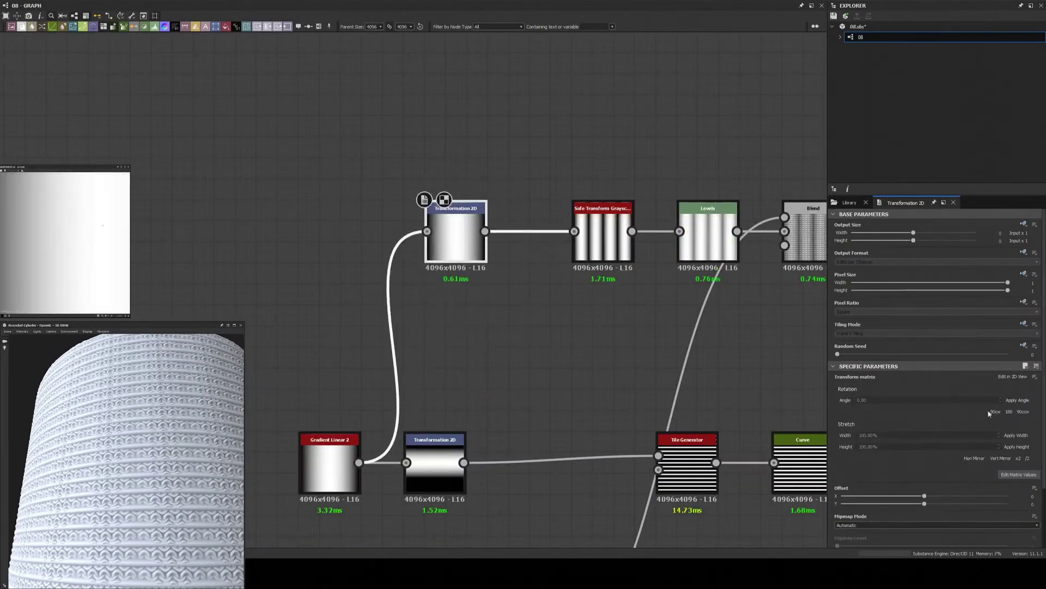
{"action": "left_click", "coordinate": [883, 340]}
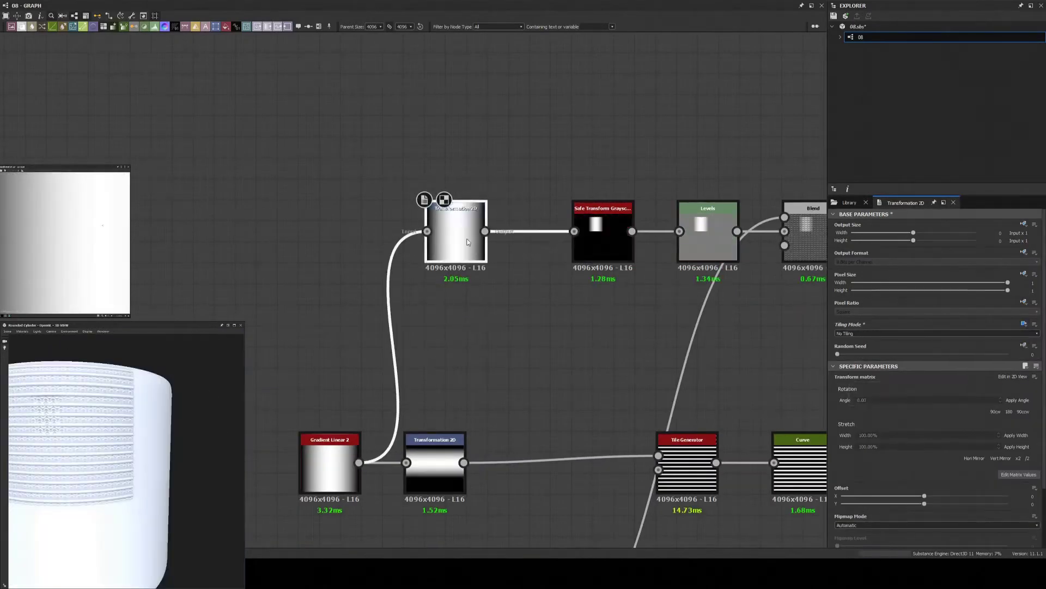
- Check the Blend output and adjust the Safe Transform Grayscale node's tiling mode
{"action": "middle_click_drag", "start_coordinate": [709, 354], "coordinate": [442, 354]}
{"action": "double_click", "coordinate": [644, 233]}
{"action": "scroll", "coordinate": [639, 254], "scroll_direction": "up", "scroll_amount": 3}
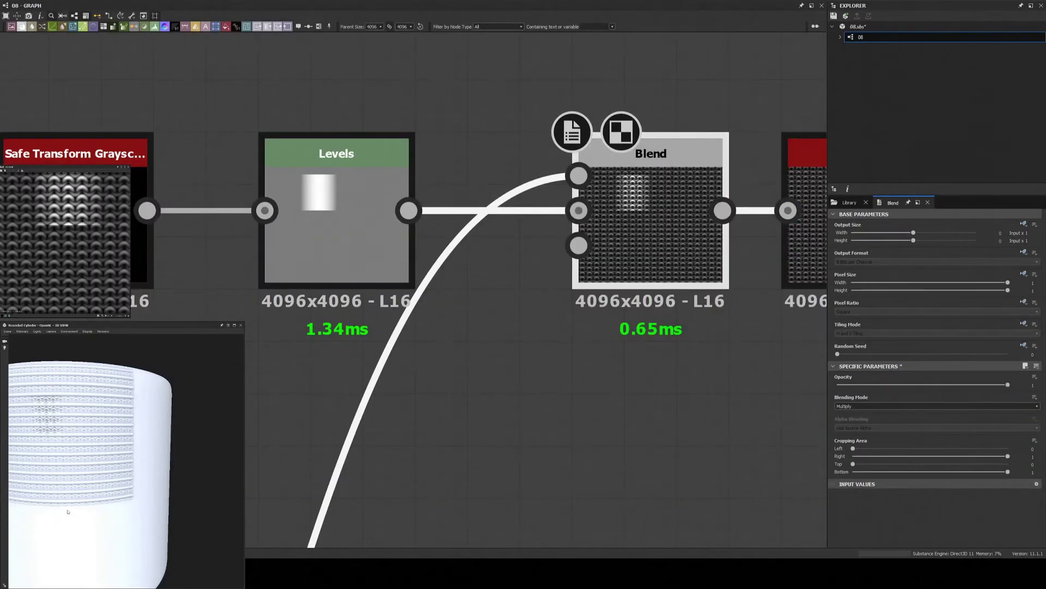
{"action": "scroll", "coordinate": [536, 359], "scroll_direction": "down", "scroll_amount": 3}
{"action": "left_click", "coordinate": [313, 267]}
{"action": "left_click", "coordinate": [899, 333]}
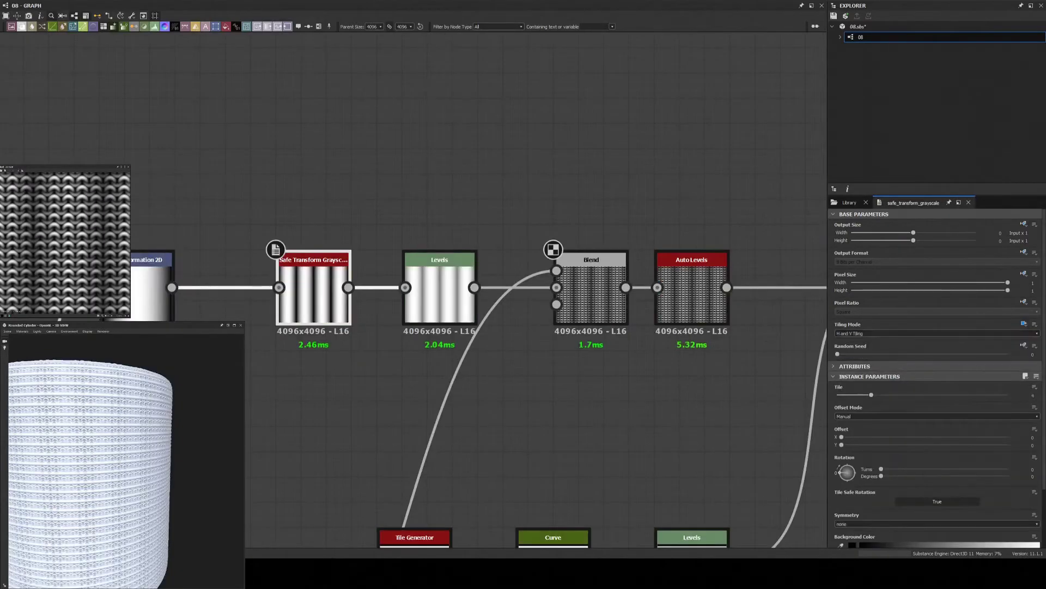
- Select the Transformation 2D, then centre the Auto Levels node in the graph
{"action": "left_click", "coordinate": [153, 262]}
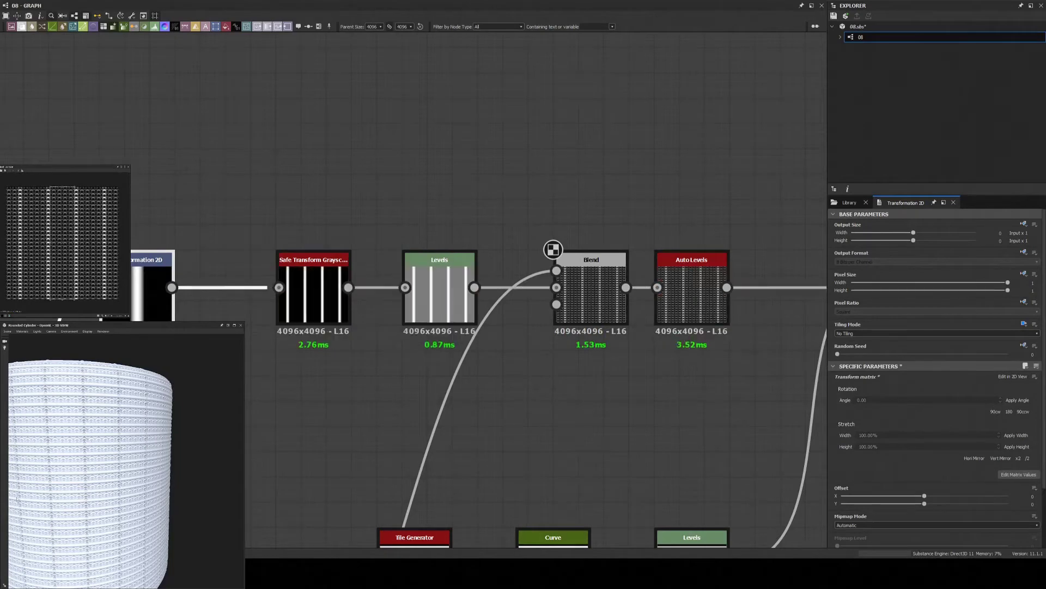
{"action": "left_click", "coordinate": [692, 289]}
{"action": "middle_click_drag", "start_coordinate": [692, 289], "coordinate": [572, 272]}
{"action": "scroll", "coordinate": [578, 272], "scroll_direction": "down", "scroll_amount": 1}
{"action": "middle_click_drag", "start_coordinate": [672, 225], "coordinate": [473, 224]}
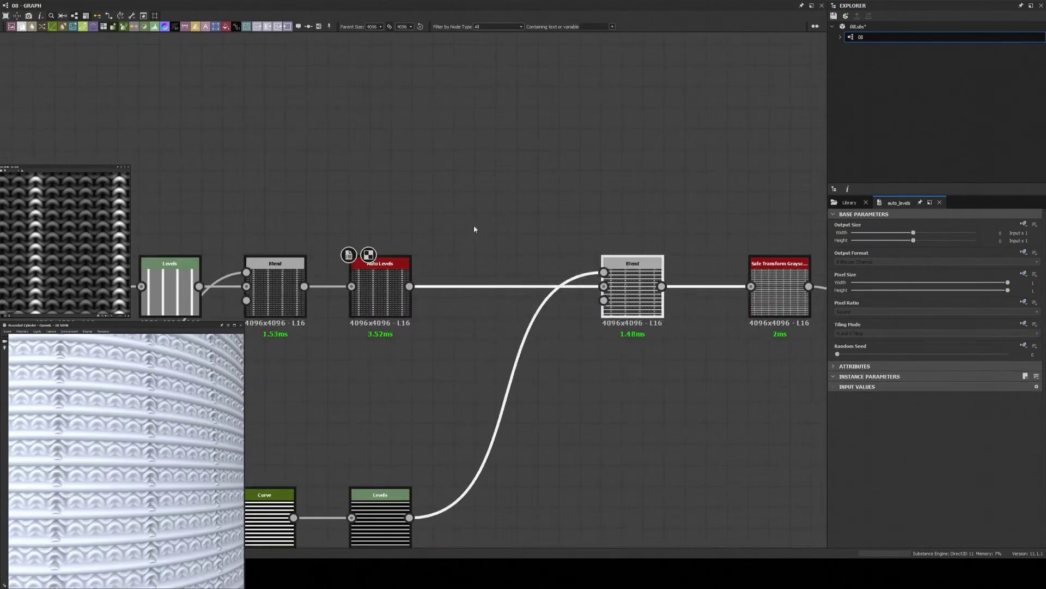
{"action": "scroll", "coordinate": [455, 322], "scroll_direction": "up", "scroll_amount": 2}
{"action": "middle_click_drag", "start_coordinate": [463, 333], "coordinate": [514, 274]}
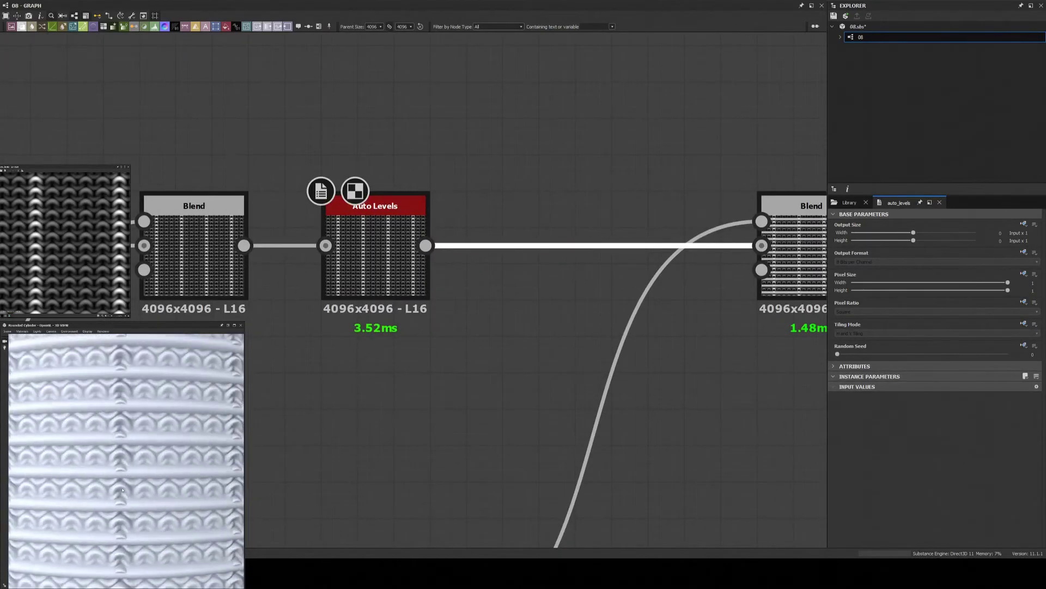
- Add a Curve after Transformation 2D and lower its Offset X to about 0.23
{"action": "left_click_drag", "start_coordinate": [116, 494], "coordinate": [169, 454]}
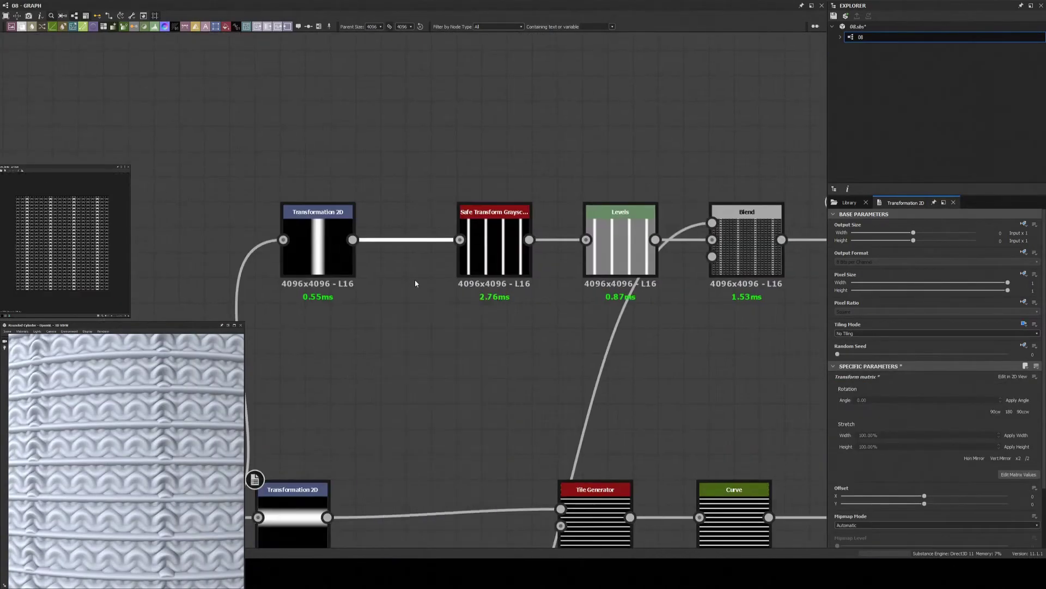
{"action": "right_click", "coordinate": [385, 272]}
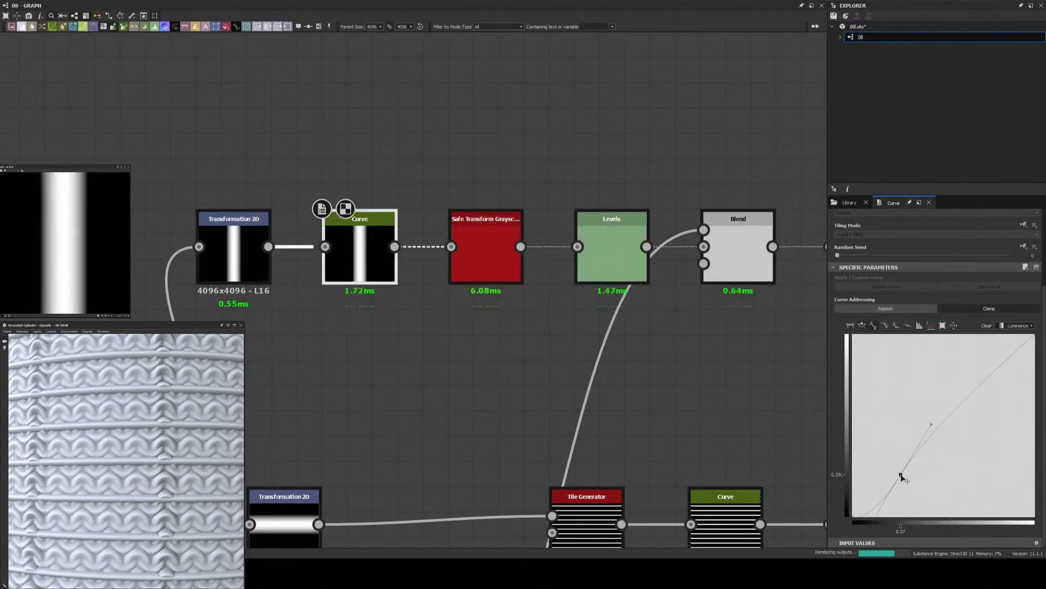
{"action": "double_click", "coordinate": [233, 251]}
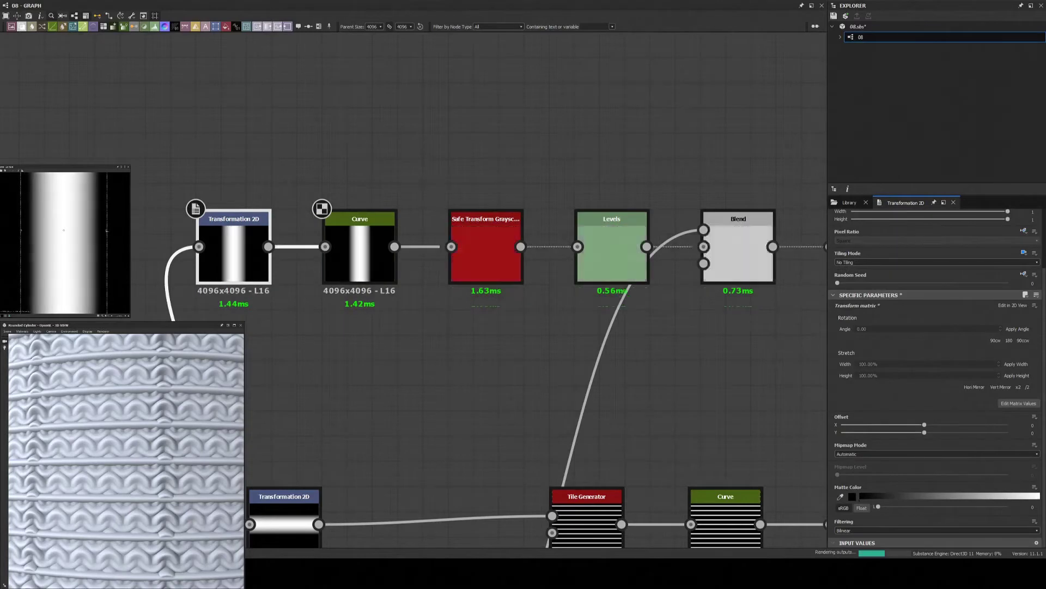
{"action": "left_click_drag", "start_coordinate": [58, 254], "coordinate": [57, 254]}
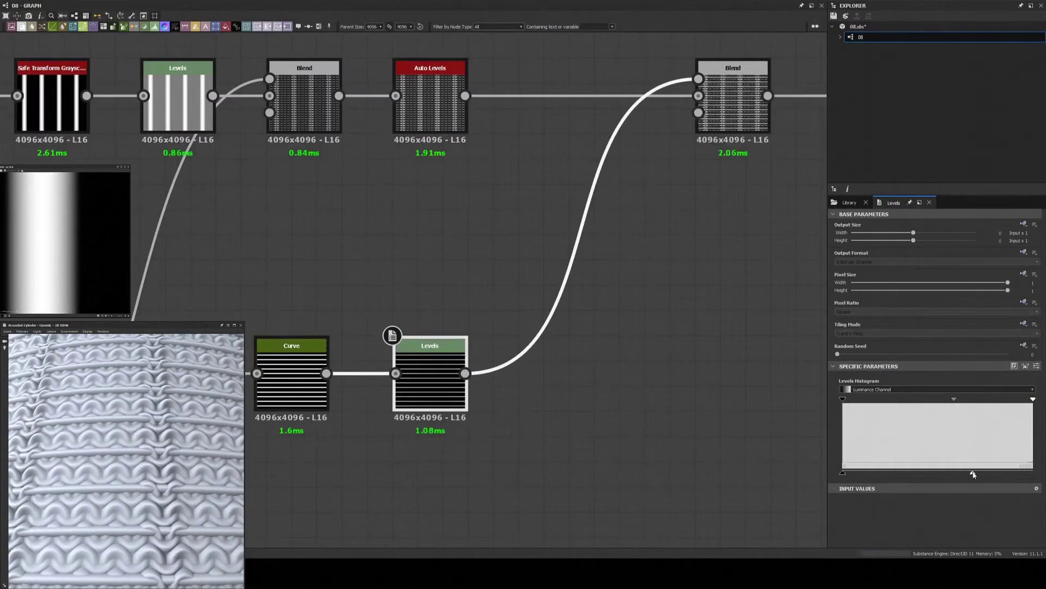
{"action": "left_click_drag", "start_coordinate": [12, 579], "coordinate": [115, 484]}
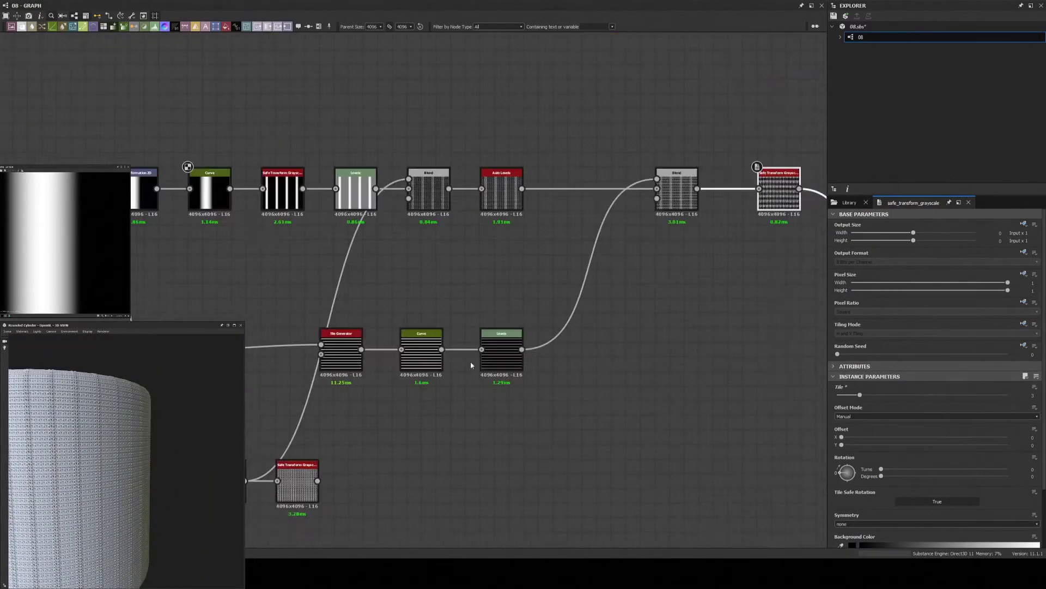
- Add a Gaussian Noise-driven Warp on the rib stripes with Intensity 0.1
{"action": "left_click", "coordinate": [850, 202]}
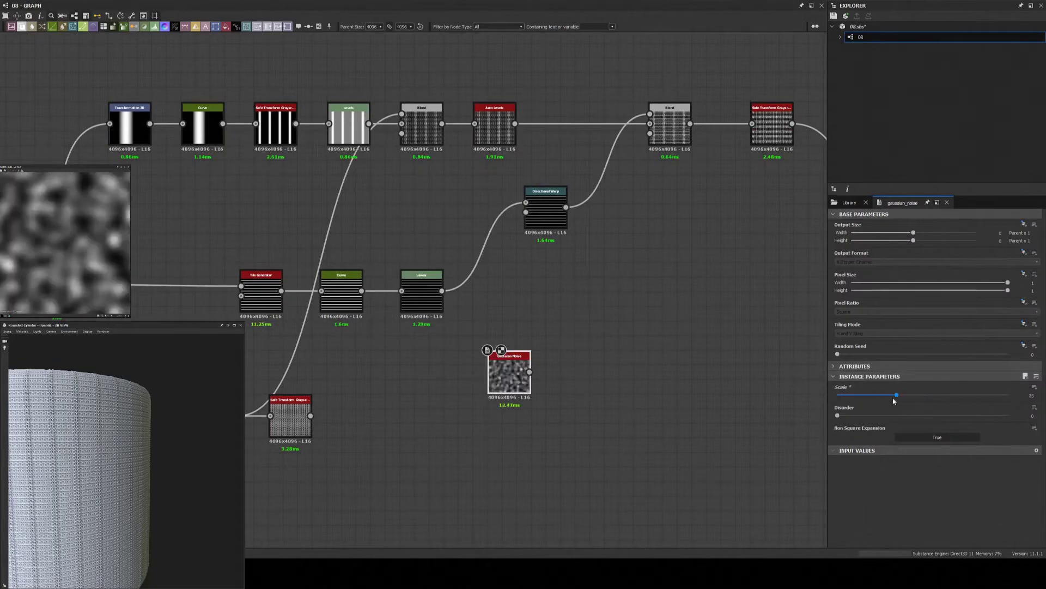
{"action": "double_click", "coordinate": [555, 305]}
{"action": "scroll", "coordinate": [556, 305], "scroll_direction": "up", "scroll_amount": 2}
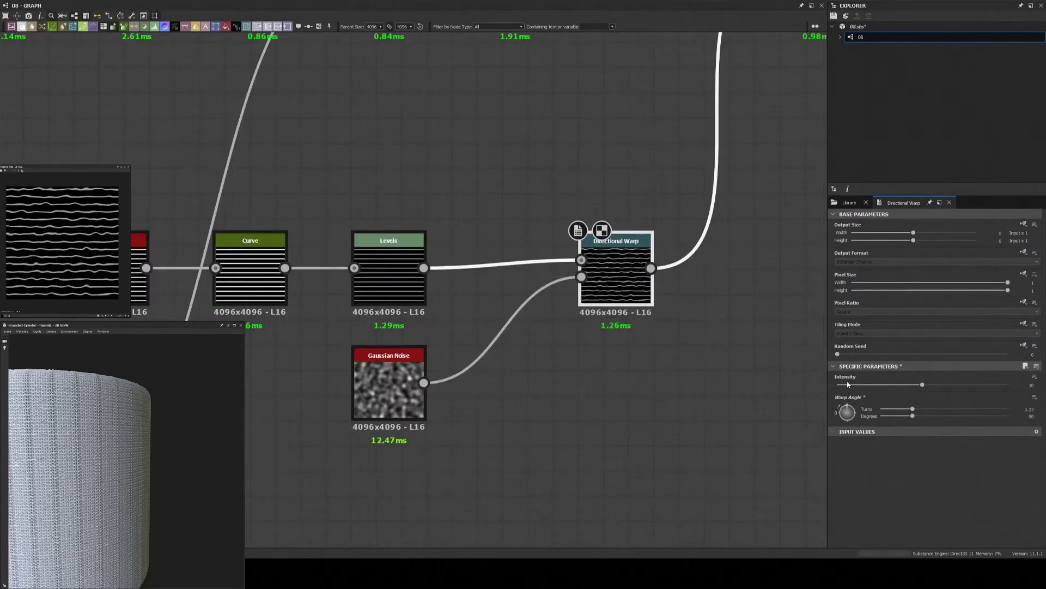
{"action": "scroll", "coordinate": [98, 464], "scroll_direction": "up", "scroll_amount": 4}
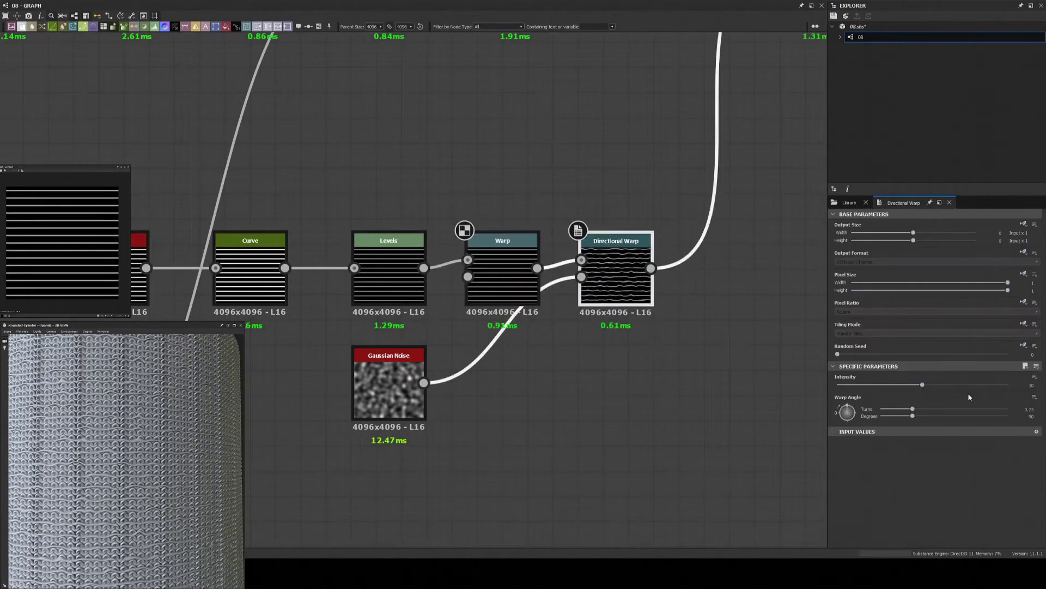
{"action": "type", "text": "0.1"}
{"action": "key", "text": "Return"}
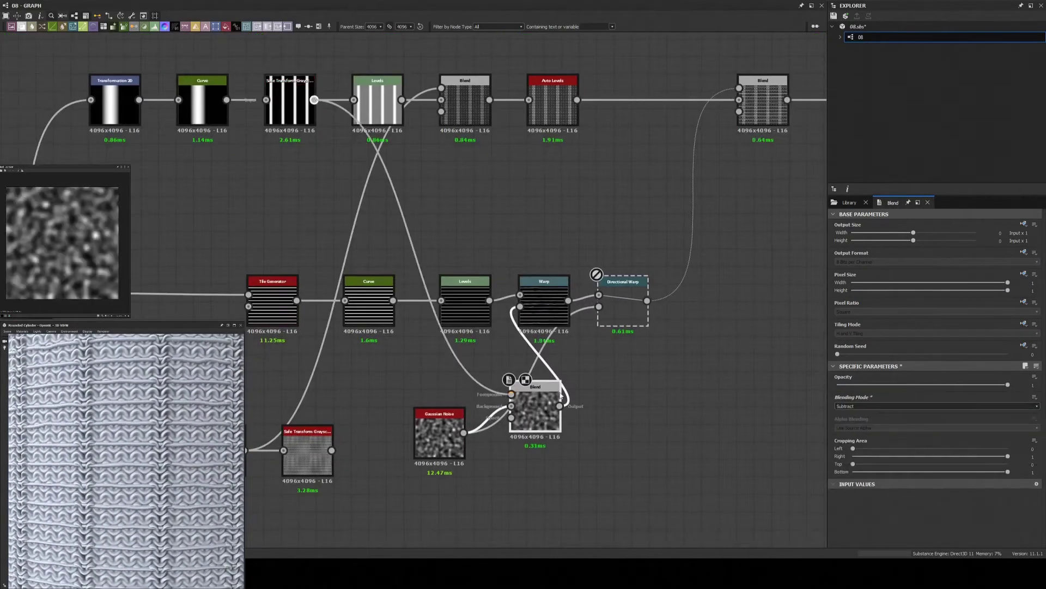
- Insert Blur HQ Grayscale after the Curve and Subtract-blend it with the noise at 0.46 opacity
{"action": "key", "text": "space"}
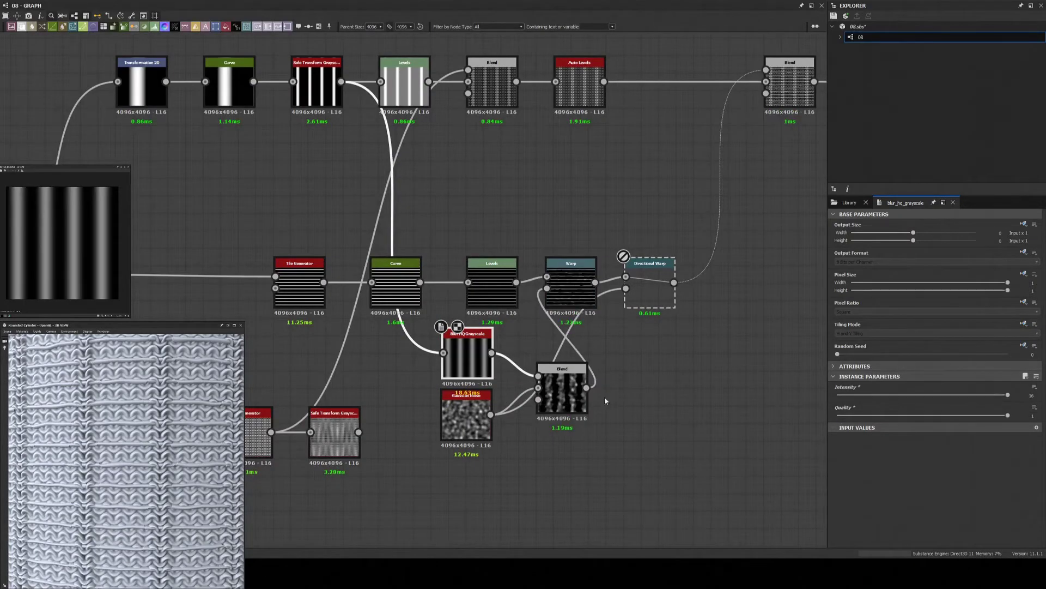
{"action": "scroll", "coordinate": [605, 400], "scroll_direction": "up", "scroll_amount": 4}
{"action": "left_click", "coordinate": [574, 401]}
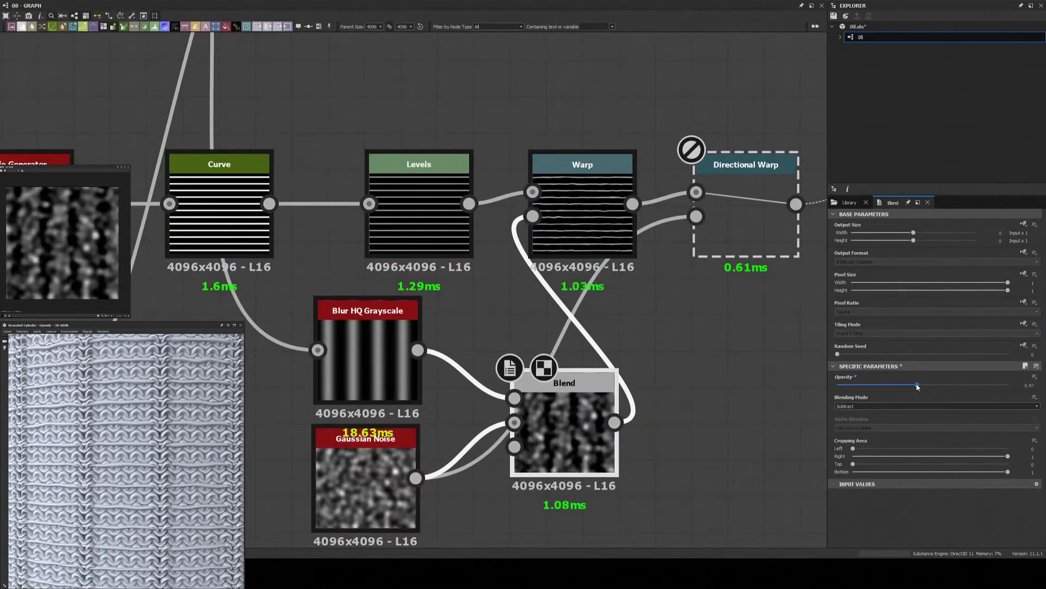
{"action": "left_click_drag", "start_coordinate": [917, 386], "coordinate": [916, 386]}
{"action": "scroll", "coordinate": [598, 350], "scroll_direction": "down", "scroll_amount": 2}
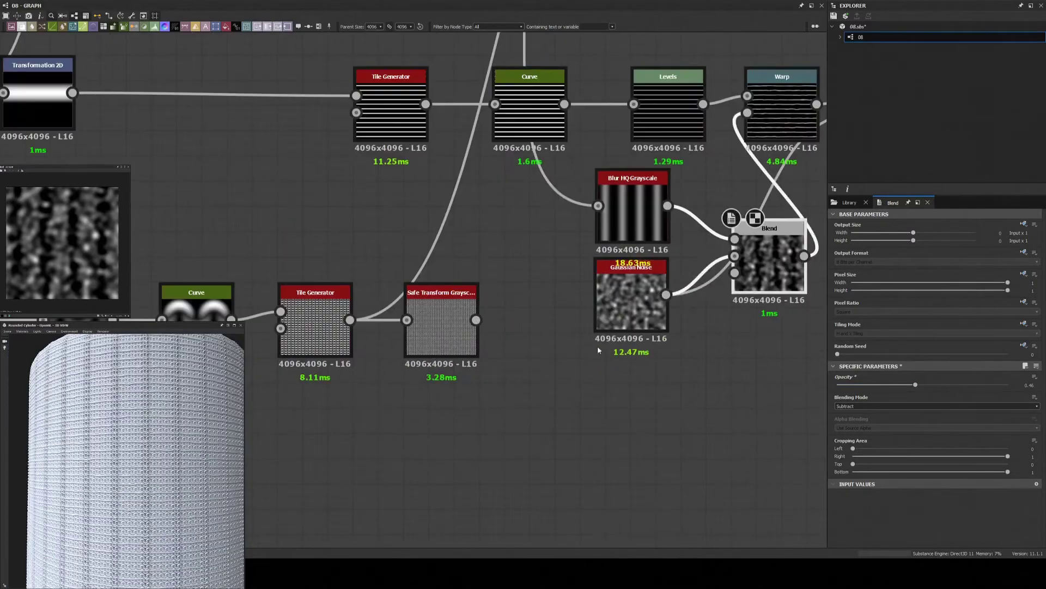
{"action": "middle_click_drag", "start_coordinate": [487, 362], "coordinate": [557, 362]}
- Paste a Warp node after the Tile Generator and place it lower left
{"action": "scroll", "coordinate": [558, 362], "scroll_direction": "down", "scroll_amount": 4}
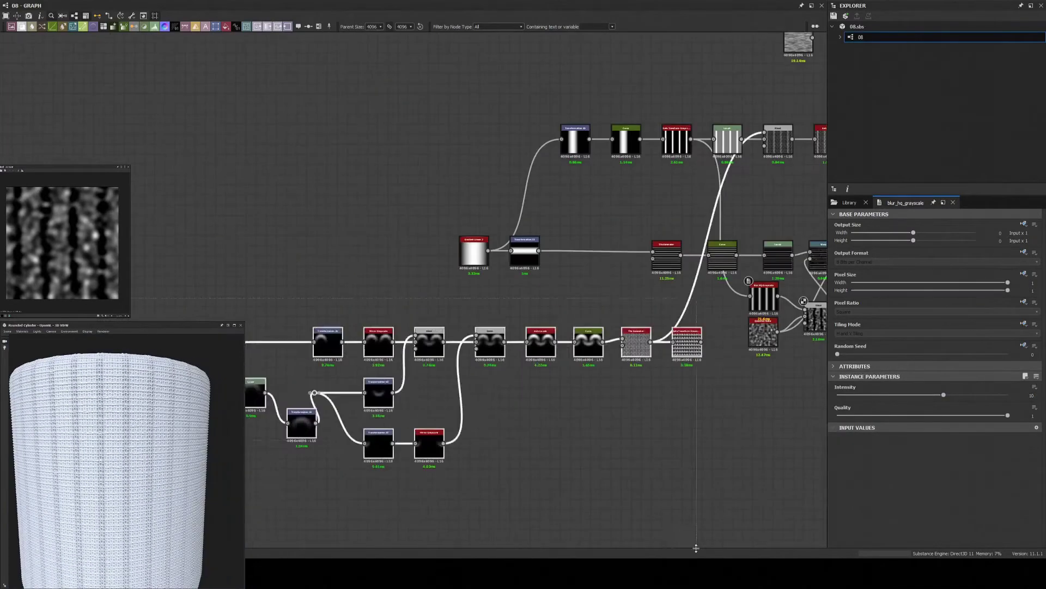
{"action": "scroll", "coordinate": [497, 354], "scroll_direction": "down", "scroll_amount": 1}
{"action": "key", "text": "ctrl+v"}
{"action": "left_click_drag", "start_coordinate": [605, 354], "coordinate": [570, 381]}
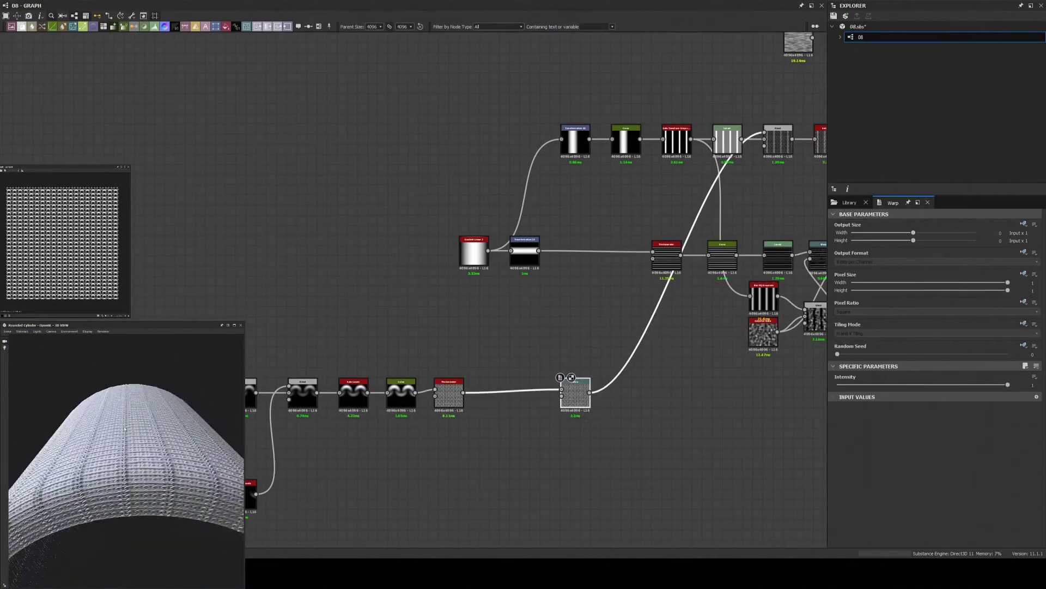
{"action": "scroll", "coordinate": [581, 387], "scroll_direction": "up", "scroll_amount": 2}
{"action": "scroll", "coordinate": [592, 389], "scroll_direction": "down", "scroll_amount": 2}
- Add a Perlin Noise feeding the Warp and set Warp Intensity to about 0.05
{"action": "key", "text": "space"}
{"action": "type", "text": "perlin"}
{"action": "key", "text": "Return"}
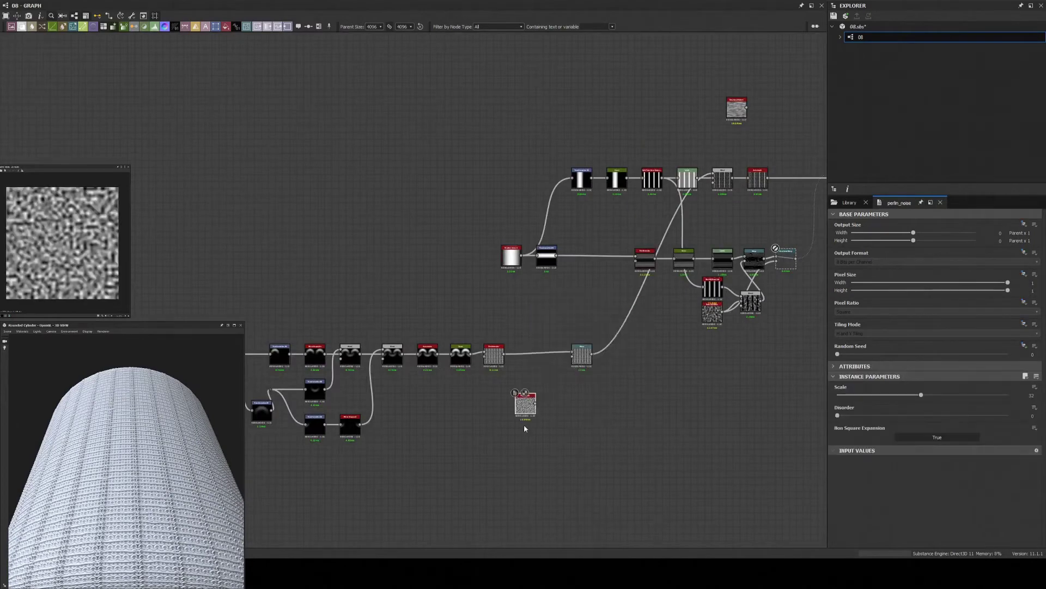
{"action": "scroll", "coordinate": [529, 401], "scroll_direction": "up", "scroll_amount": 4}
{"action": "key", "text": "Return"}
{"action": "left_click", "coordinate": [753, 207]}
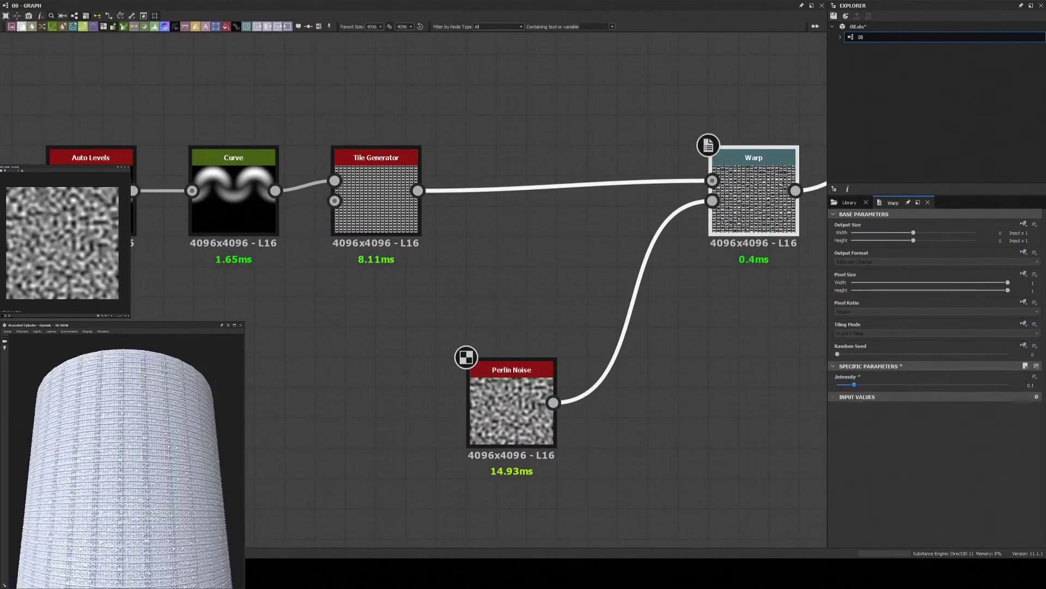
{"action": "scroll", "coordinate": [126, 458], "scroll_direction": "up", "scroll_amount": 5}
{"action": "left_click_drag", "start_coordinate": [841, 384], "coordinate": [845, 384]}
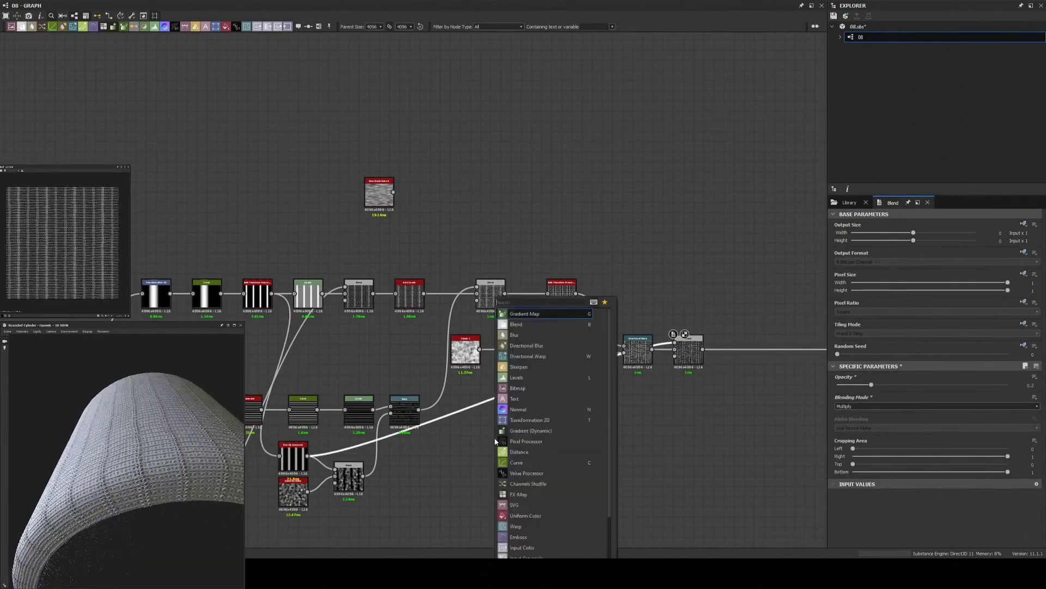
- Switch the 3D preview mesh to Rounded Cube and set the blend to Multiply
{"action": "left_click", "coordinate": [25, 393]}
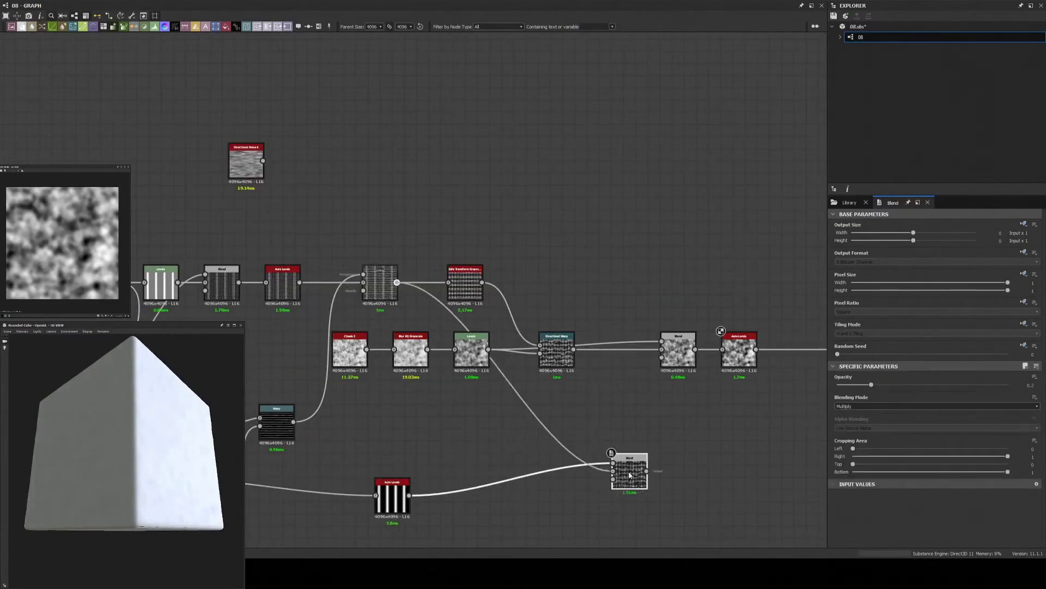
{"action": "left_click", "coordinate": [844, 406]}
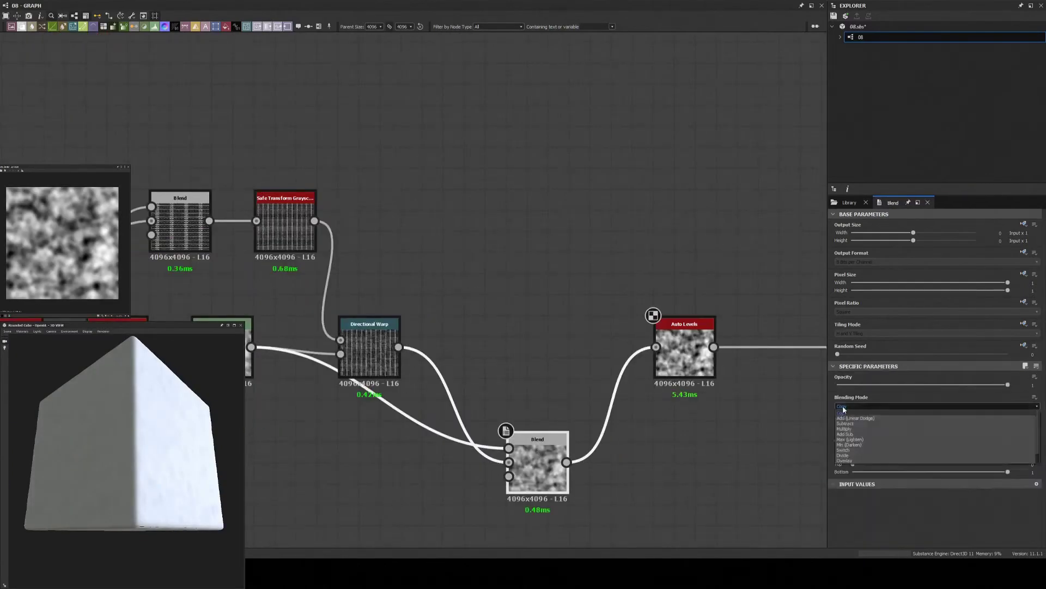
{"action": "left_click", "coordinate": [844, 428]}
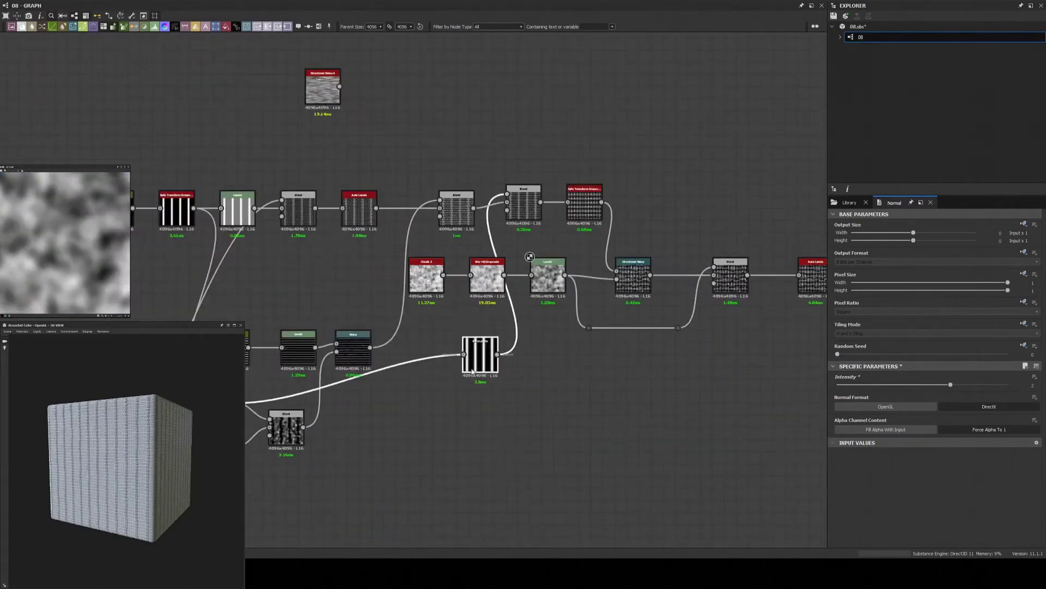
- Add a Directional Noise 4 node beside the Gradient Linear stripes
{"action": "double_click", "coordinate": [472, 371]}
{"action": "scroll", "coordinate": [327, 545], "scroll_direction": "down", "scroll_amount": 5}
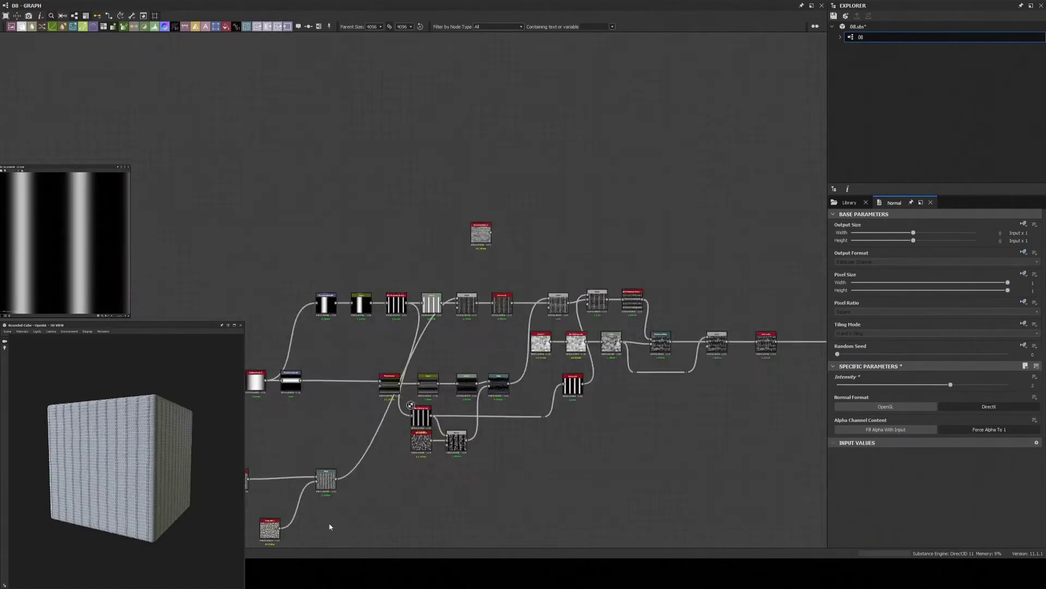
{"action": "middle_click_drag", "start_coordinate": [327, 545], "coordinate": [566, 406]}
{"action": "scroll", "coordinate": [567, 406], "scroll_direction": "up", "scroll_amount": 8}
{"action": "key", "text": "ctrl+v"}
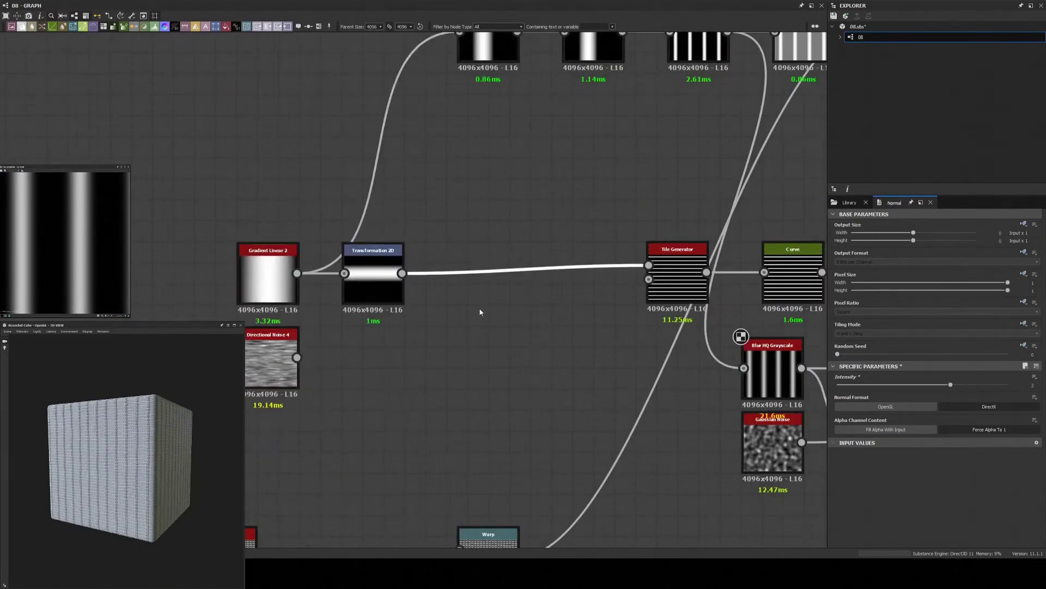
{"action": "middle_click_drag", "start_coordinate": [480, 311], "coordinate": [455, 306]}
{"action": "key", "text": "f"}
{"action": "scroll", "coordinate": [463, 372], "scroll_direction": "up", "scroll_amount": 5}
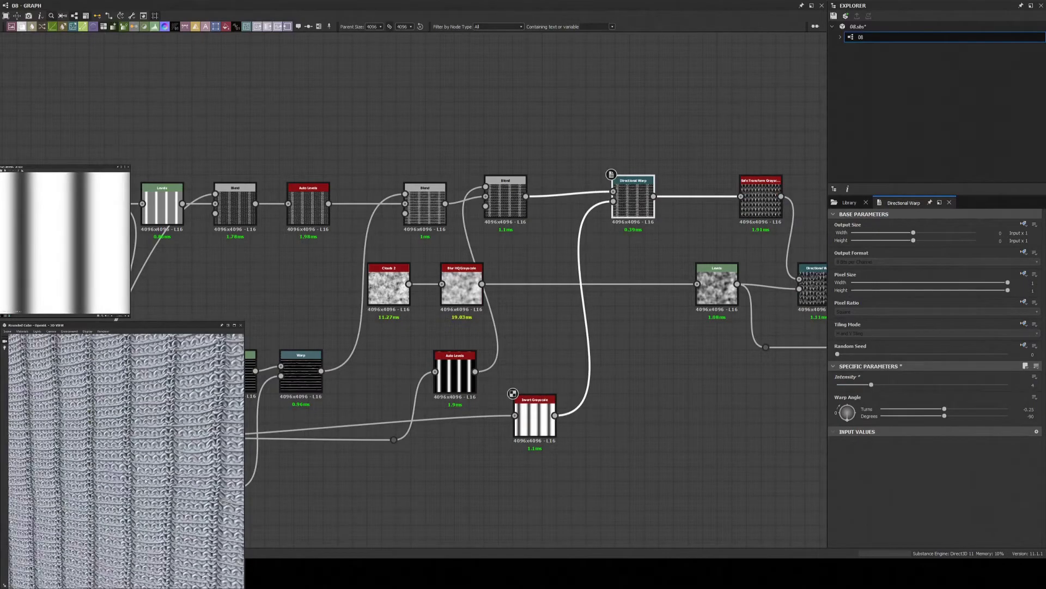
{"action": "scroll", "coordinate": [437, 87], "scroll_direction": "down", "scroll_amount": 5}
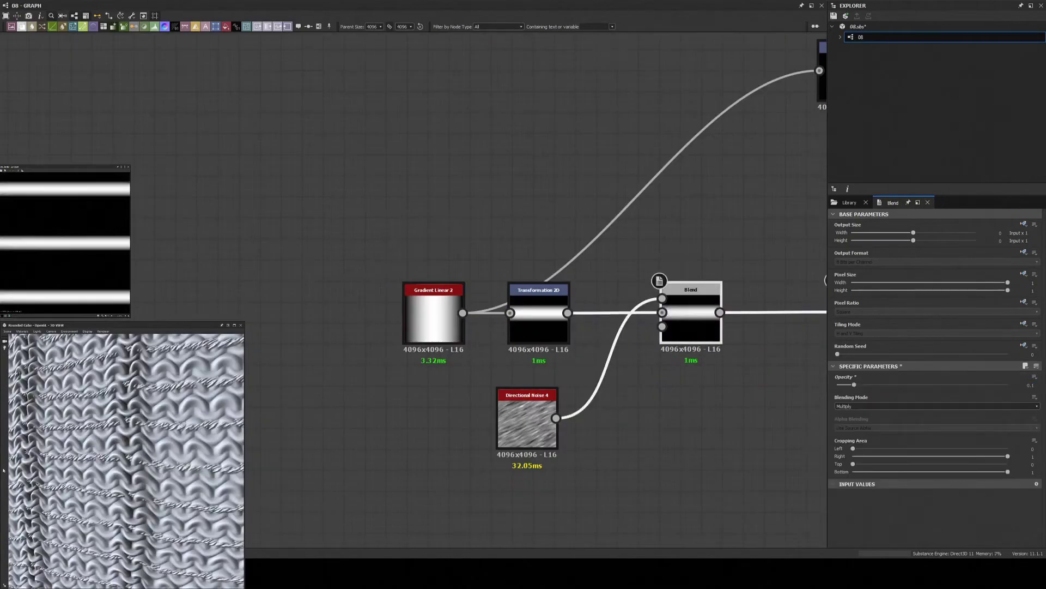
- Insert a Blend after the Tile Generator taking the Safe Transform copy
{"action": "scroll", "coordinate": [649, 416], "scroll_direction": "down", "scroll_amount": 3}
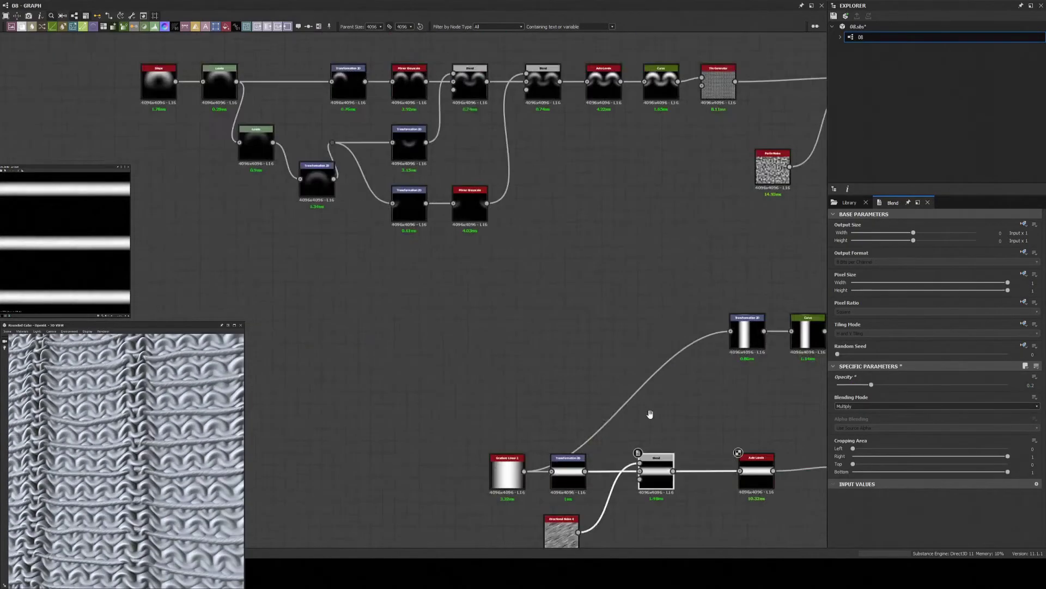
{"action": "scroll", "coordinate": [666, 352], "scroll_direction": "down", "scroll_amount": 2}
{"action": "scroll", "coordinate": [553, 327], "scroll_direction": "up", "scroll_amount": 2}
{"action": "scroll", "coordinate": [441, 348], "scroll_direction": "up", "scroll_amount": 3}
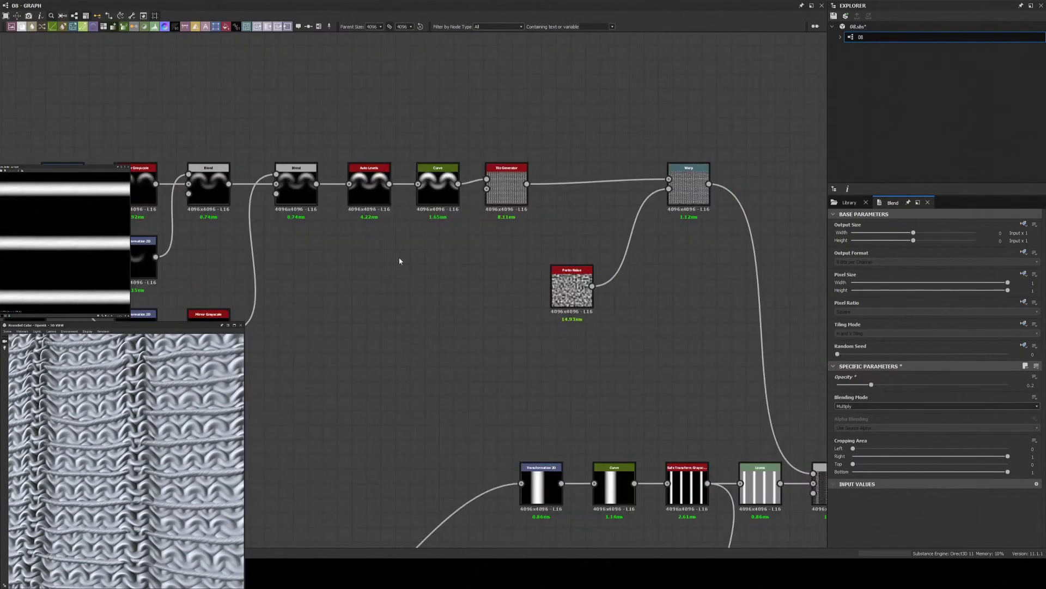
{"action": "key", "text": "space"}
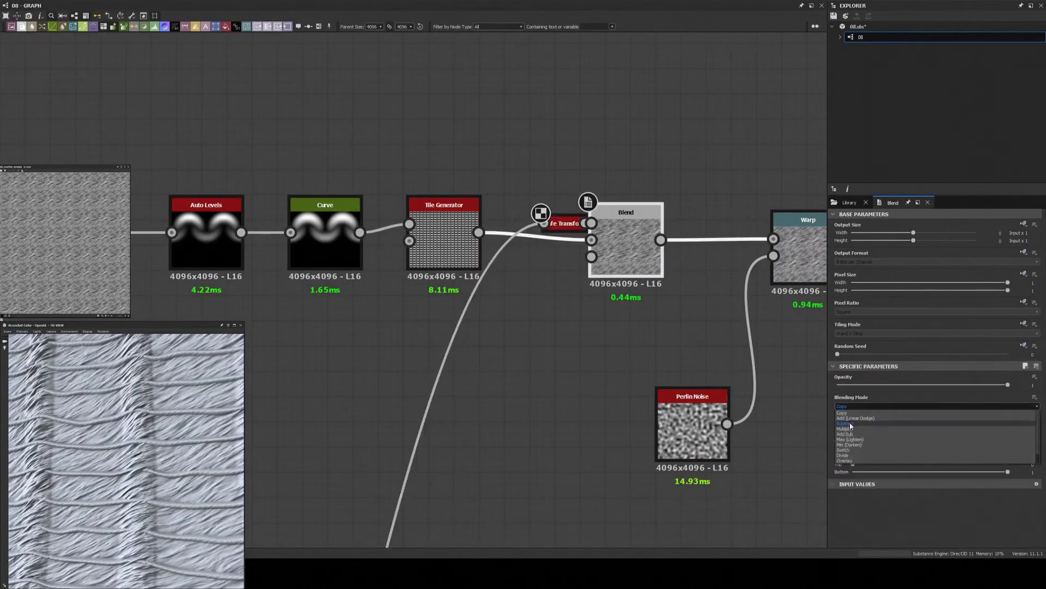
- Add Auto Levels before the Warp, raise Blend opacity to about 0.63, and tweak rib Levels
{"action": "key", "text": "space"}
{"action": "key", "text": "Return"}
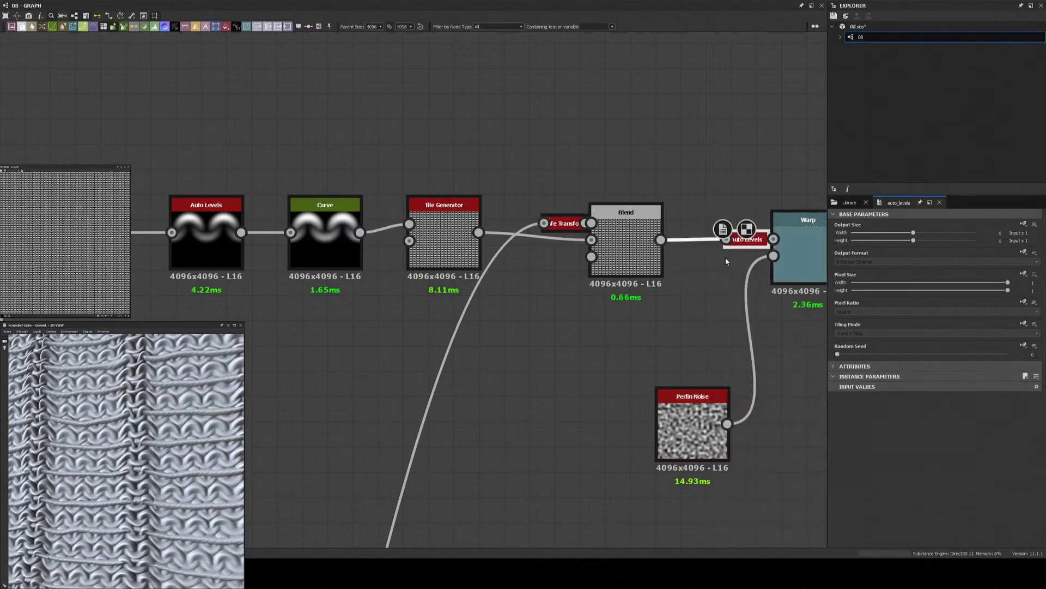
{"action": "left_click_drag", "start_coordinate": [840, 384], "coordinate": [944, 377]}
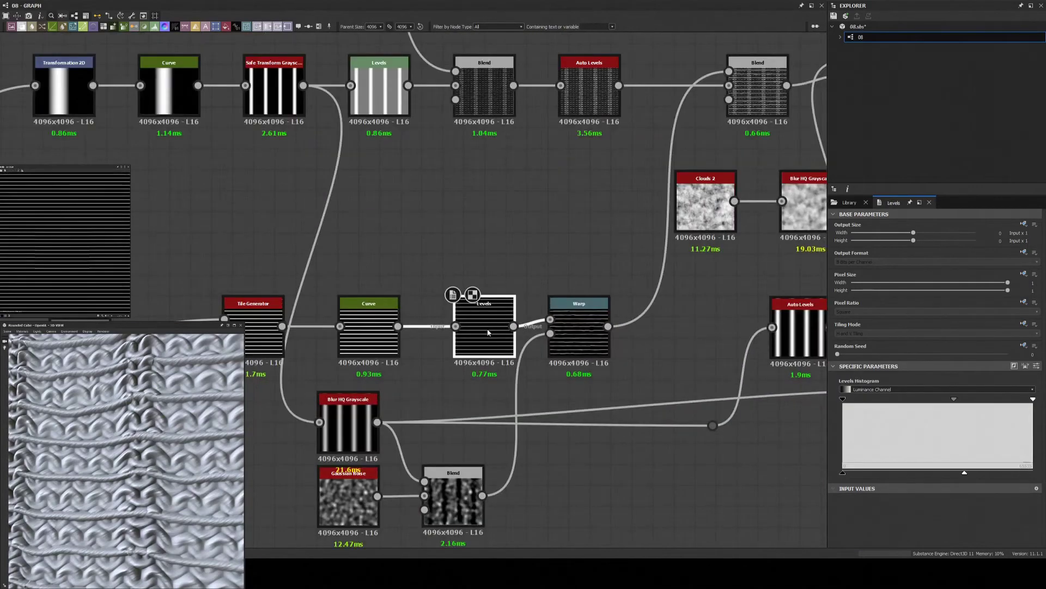
{"action": "left_click_drag", "start_coordinate": [921, 474], "coordinate": [928, 473]}
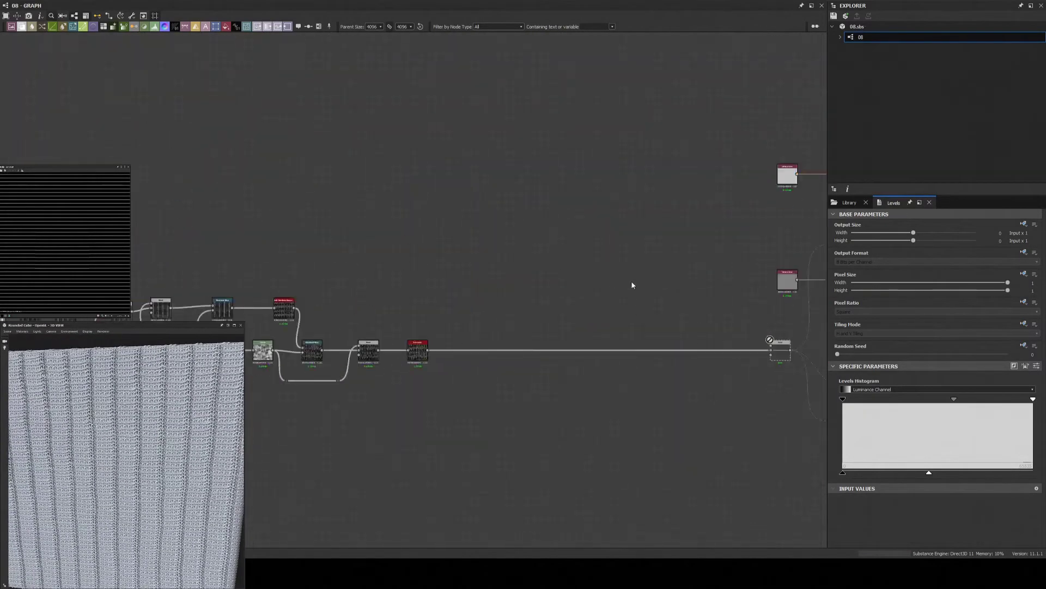
- Drive Base Color from a Curvature Smooth of the Normal through a Gradient Map
{"action": "left_click_drag", "start_coordinate": [482, 360], "coordinate": [501, 206]}
{"action": "left_click", "coordinate": [537, 242]}
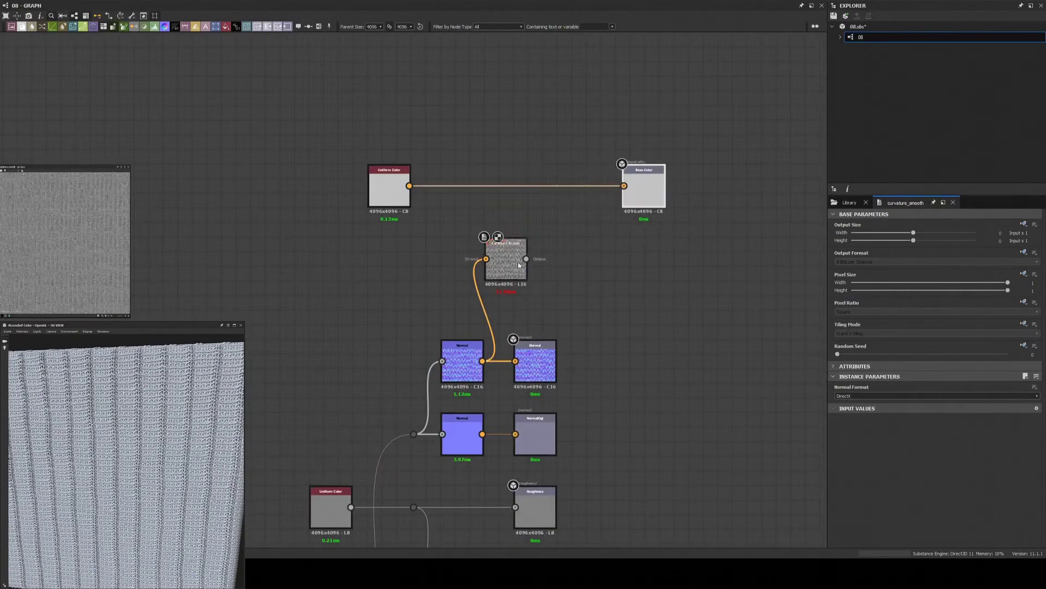
{"action": "left_click_drag", "start_coordinate": [526, 259], "coordinate": [624, 186]}
{"action": "left_click", "coordinate": [1019, 457]}
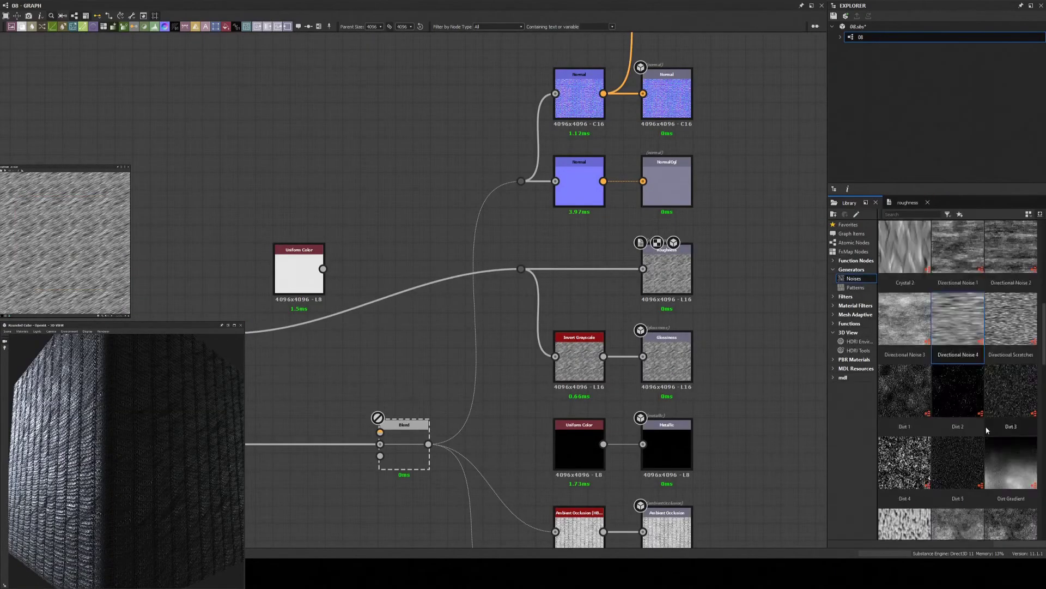
- Blend a Directional Noise 2 over a Uniform Color at 0.48 opacity
{"action": "left_click_drag", "start_coordinate": [934, 257], "coordinate": [263, 164]}
{"action": "left_click_drag", "start_coordinate": [299, 256], "coordinate": [125, 169]}
{"action": "scroll", "coordinate": [291, 303], "scroll_direction": "up", "scroll_amount": 1}
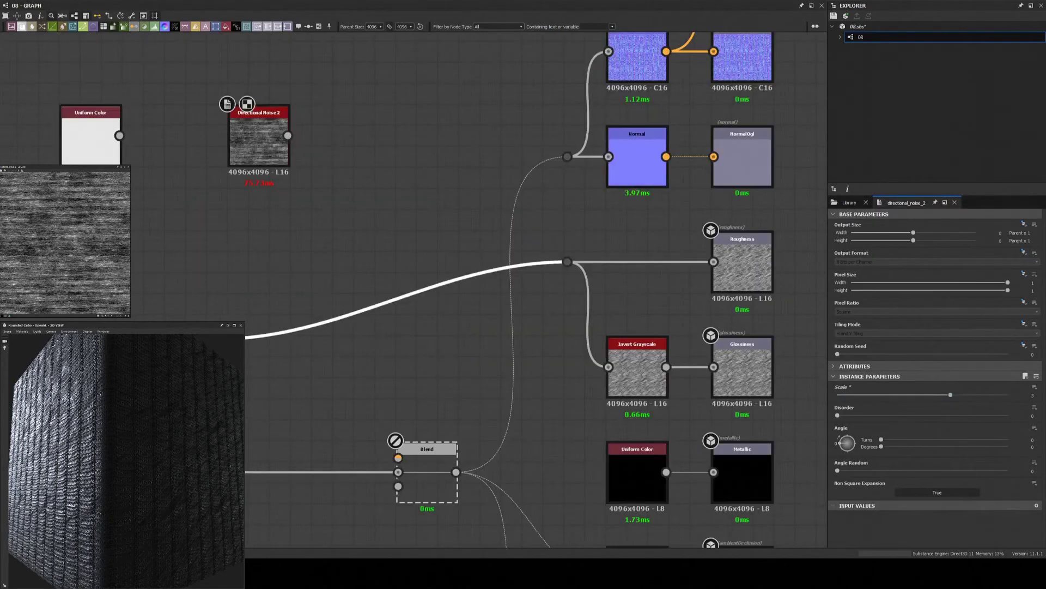
{"action": "left_click", "coordinate": [1009, 273]}
{"action": "middle_click_drag", "start_coordinate": [418, 279], "coordinate": [482, 308]}
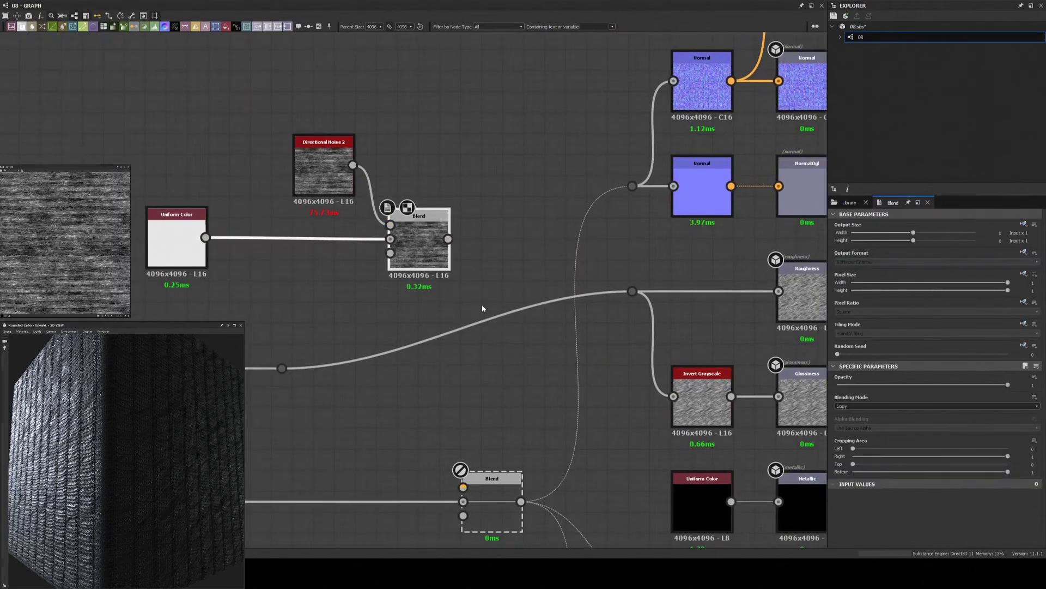
{"action": "left_click_drag", "start_coordinate": [418, 257], "coordinate": [382, 288]}
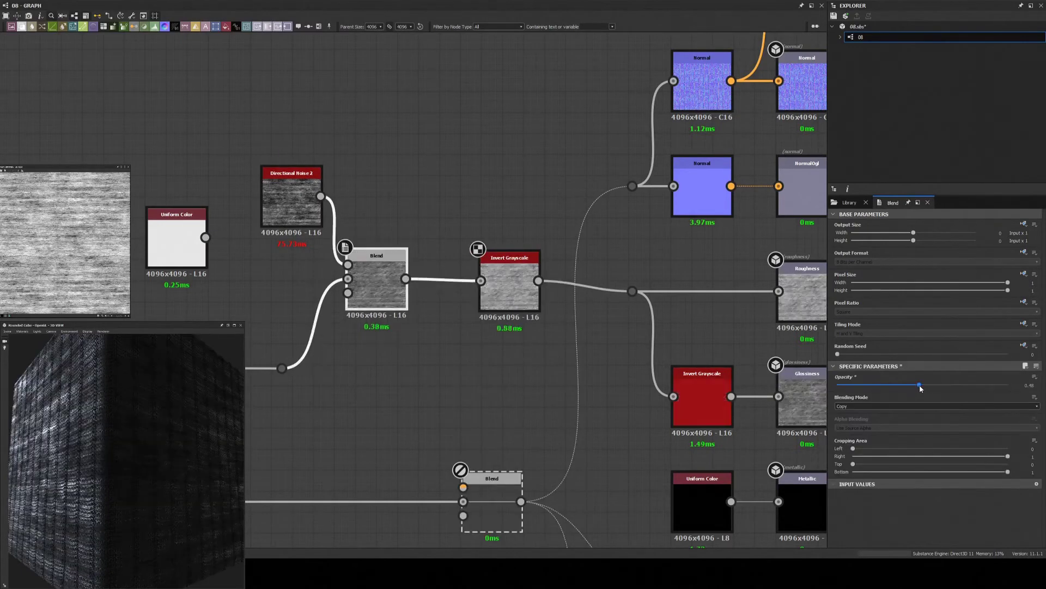
{"action": "left_click_drag", "start_coordinate": [512, 289], "coordinate": [320, 310]}
- Add Levels after Invert Grayscale to brighten Roughness, previewing on a rounded cylinder
{"action": "key", "text": "ctrl+l"}
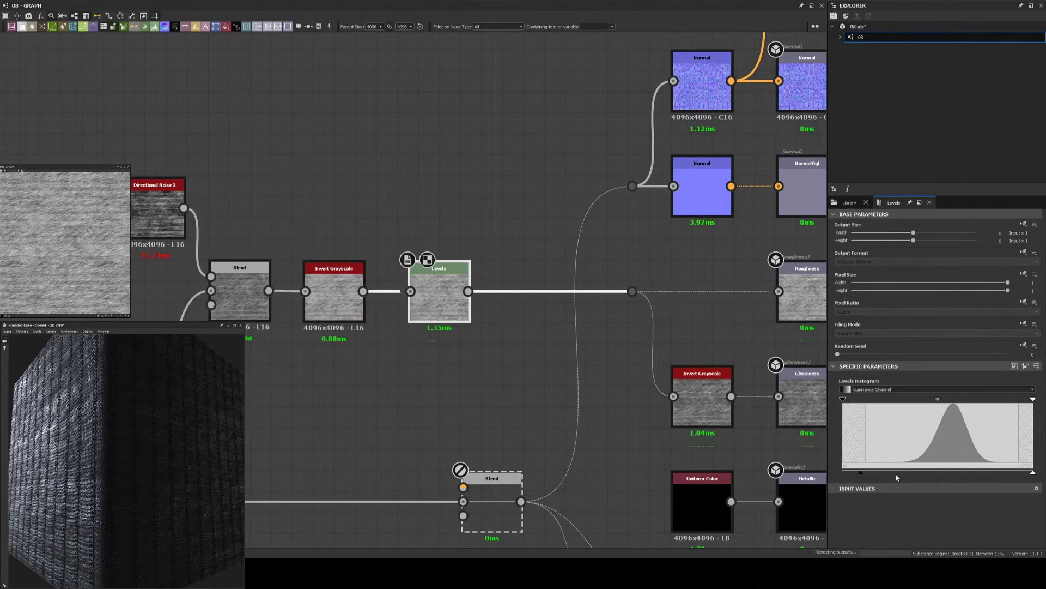
{"action": "left_click_drag", "start_coordinate": [897, 474], "coordinate": [969, 473]}
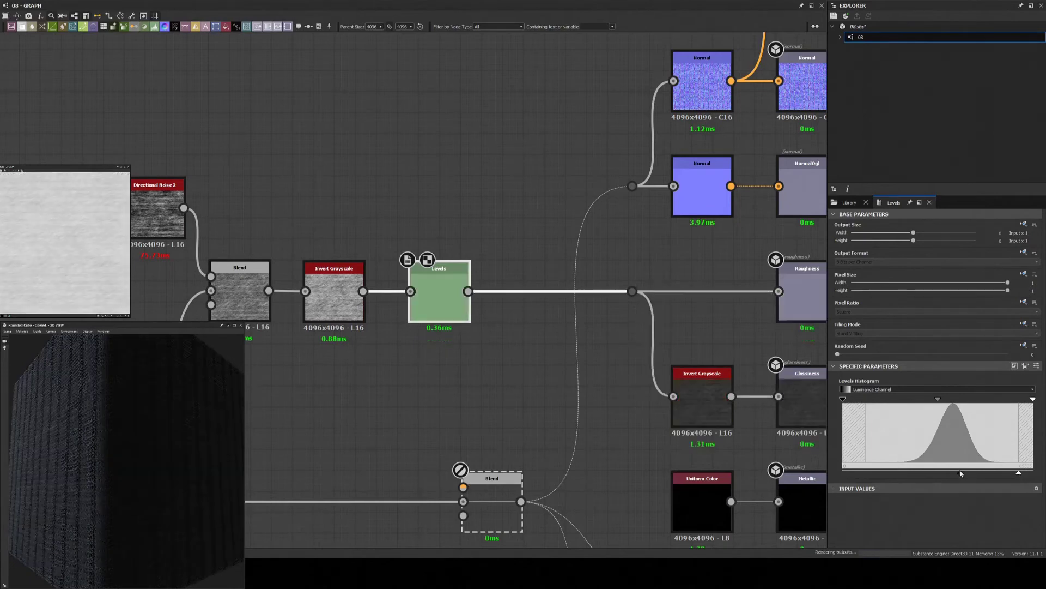
{"action": "left_click", "coordinate": [41, 401]}
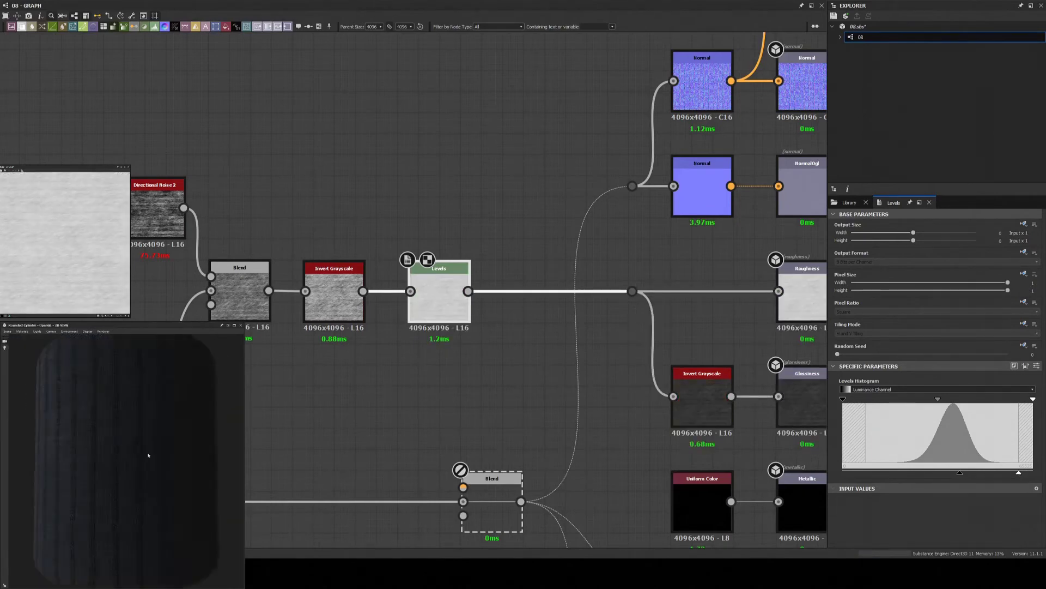
{"action": "middle_click_drag", "start_coordinate": [283, 381], "coordinate": [522, 278]}
{"action": "scroll", "coordinate": [826, 376], "scroll_direction": "down", "scroll_amount": 3}
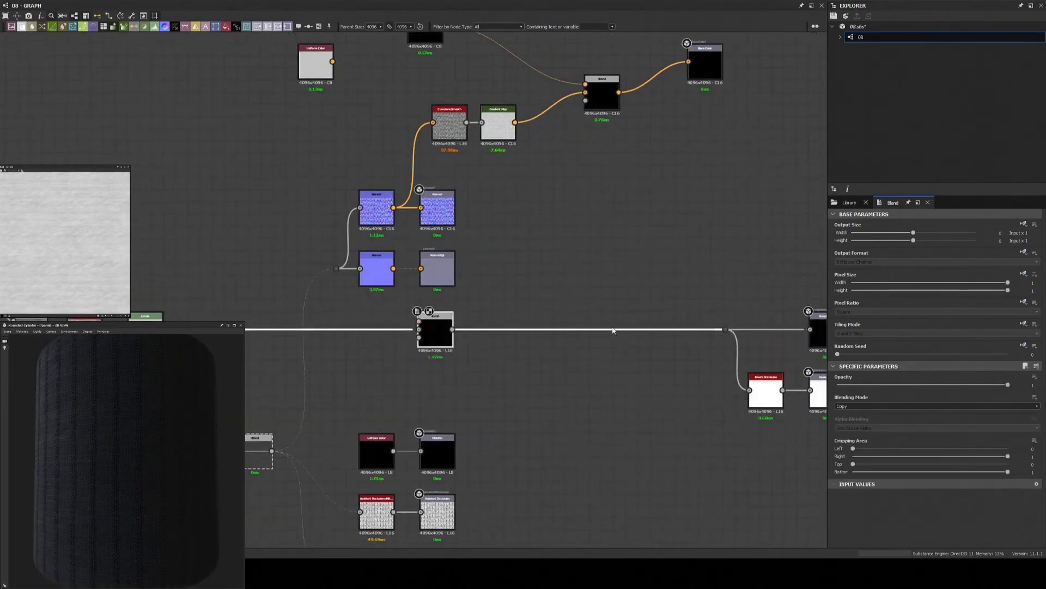
- Try an Invert Grayscale Subtract blend on the long wire, then undo it
{"action": "left_click_drag", "start_coordinate": [452, 341], "coordinate": [627, 383]}
{"action": "left_click_drag", "start_coordinate": [545, 258], "coordinate": [572, 305]}
{"action": "left_click", "coordinate": [545, 327]}
{"action": "left_click_drag", "start_coordinate": [605, 259], "coordinate": [622, 360]}
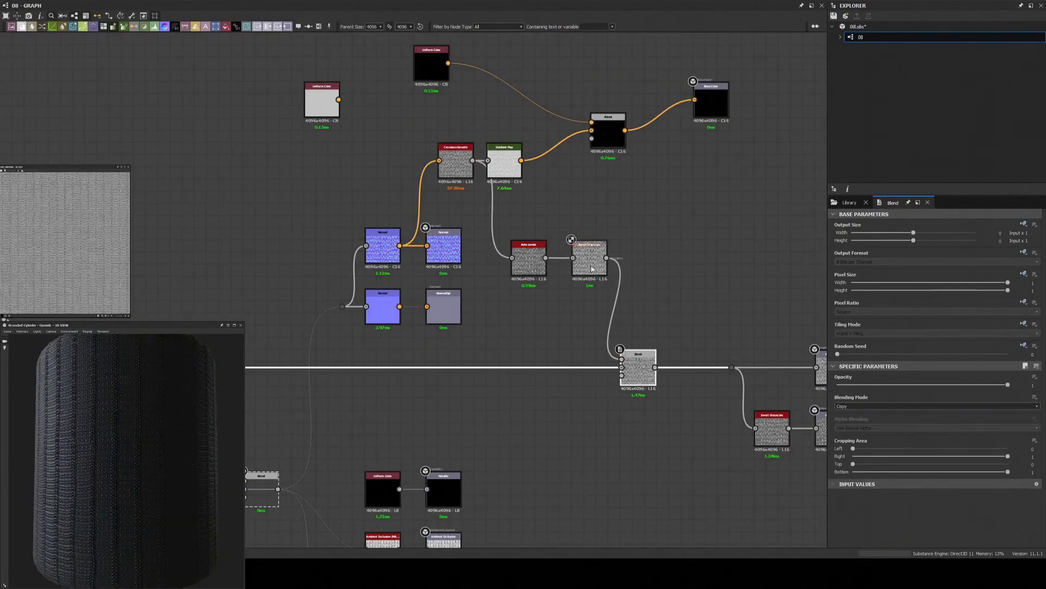
{"action": "left_click", "coordinate": [858, 423]}
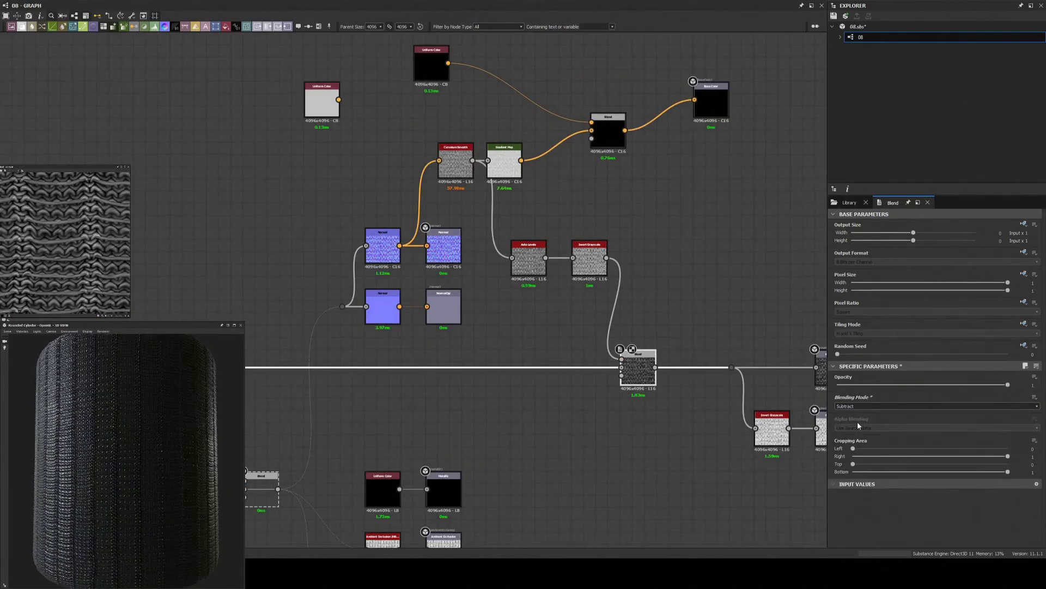
{"action": "left_click_drag", "start_coordinate": [1008, 384], "coordinate": [814, 385]}
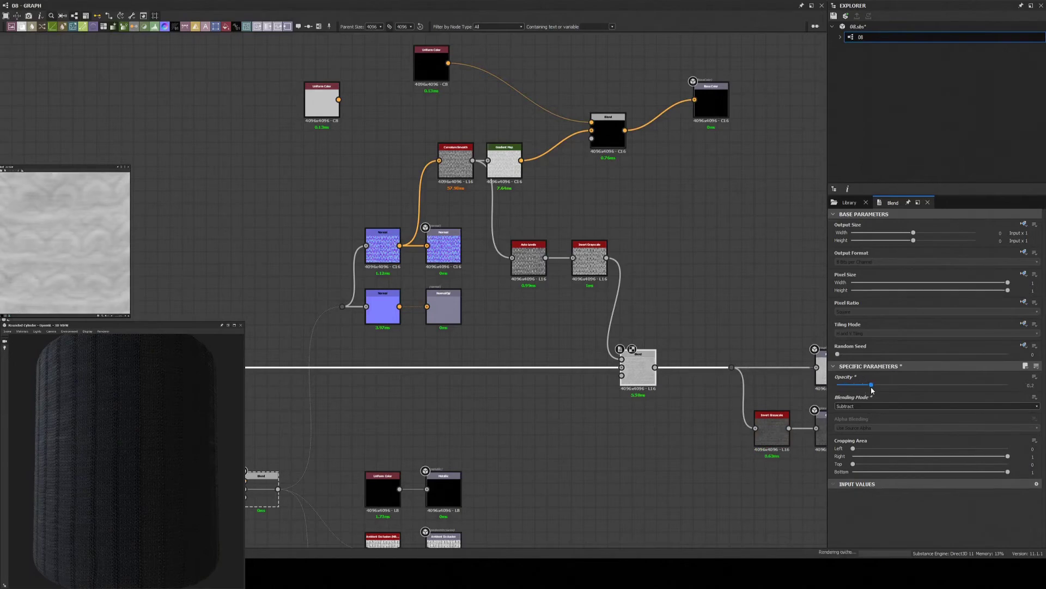
{"action": "scroll", "coordinate": [115, 484], "scroll_direction": "up", "scroll_amount": 3}
{"action": "scroll", "coordinate": [315, 355], "scroll_direction": "up", "scroll_amount": 2}
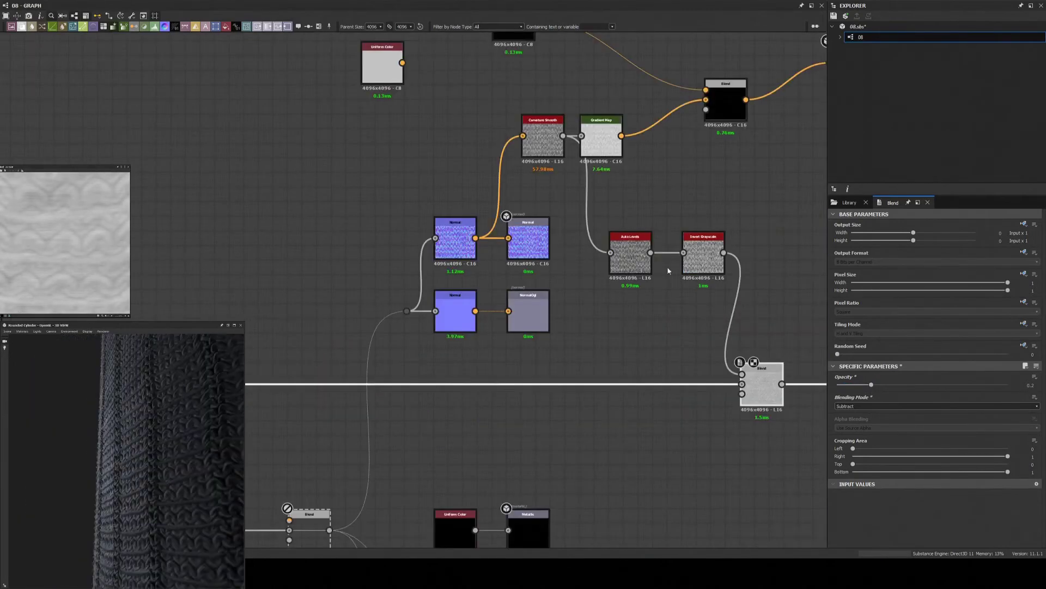
{"action": "key", "text": "ctrl+z"}
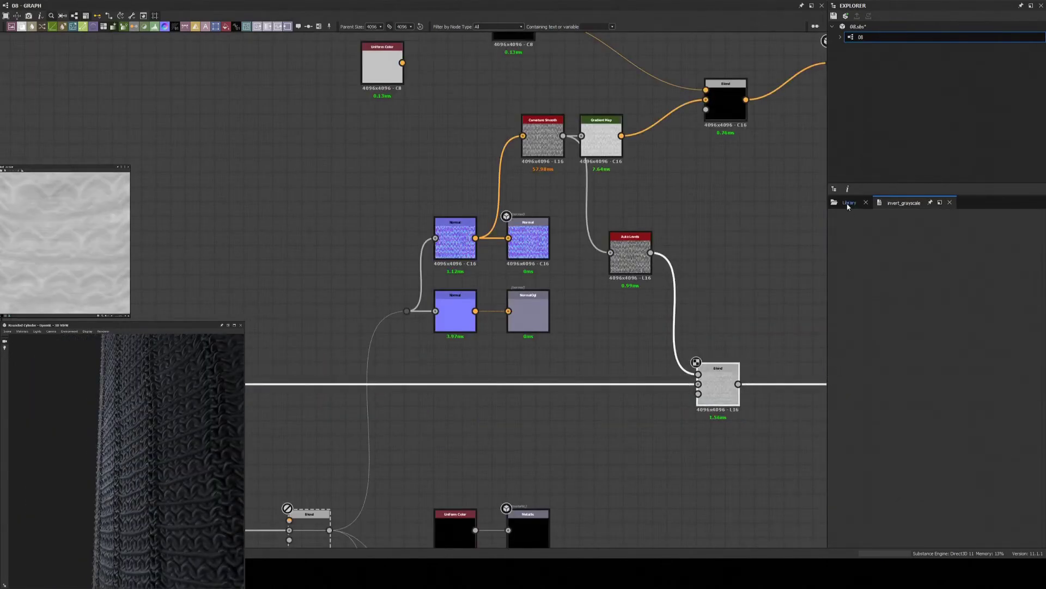
- Add a White Noise into the Blend, Subtract mode at 0.1 opacity
{"action": "left_click", "coordinate": [848, 207]}
{"action": "scroll", "coordinate": [504, 342], "scroll_direction": "down", "scroll_amount": 2}
{"action": "scroll", "coordinate": [504, 342], "scroll_direction": "down", "scroll_amount": 2}
{"action": "scroll", "coordinate": [504, 343], "scroll_direction": "up", "scroll_amount": 2}
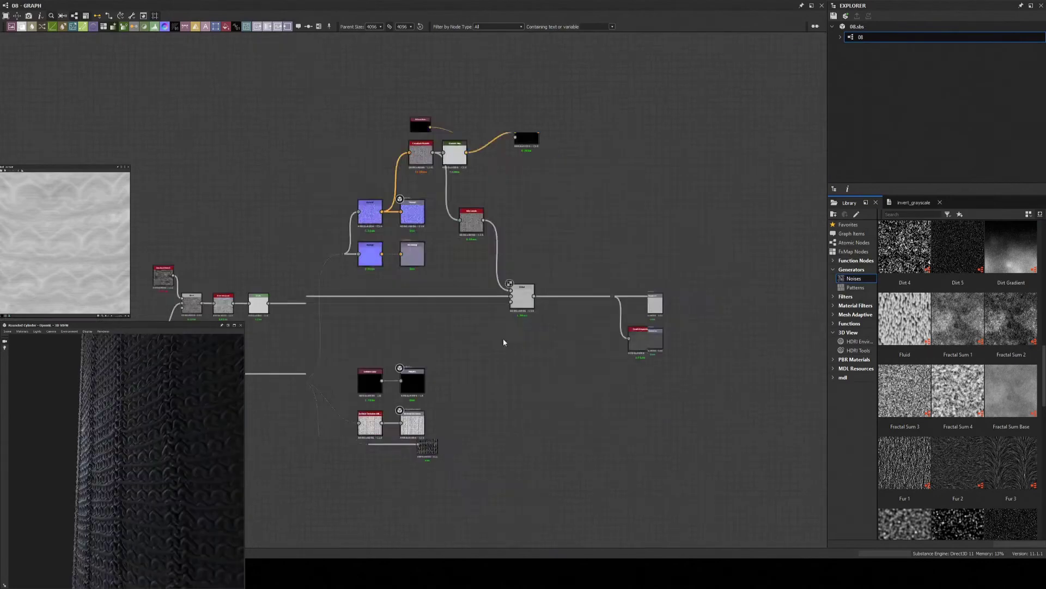
{"action": "scroll", "coordinate": [503, 342], "scroll_direction": "up", "scroll_amount": 1}
{"action": "key", "text": "space"}
{"action": "left_click", "coordinate": [510, 290]}
{"action": "scroll", "coordinate": [584, 273], "scroll_direction": "up", "scroll_amount": 2}
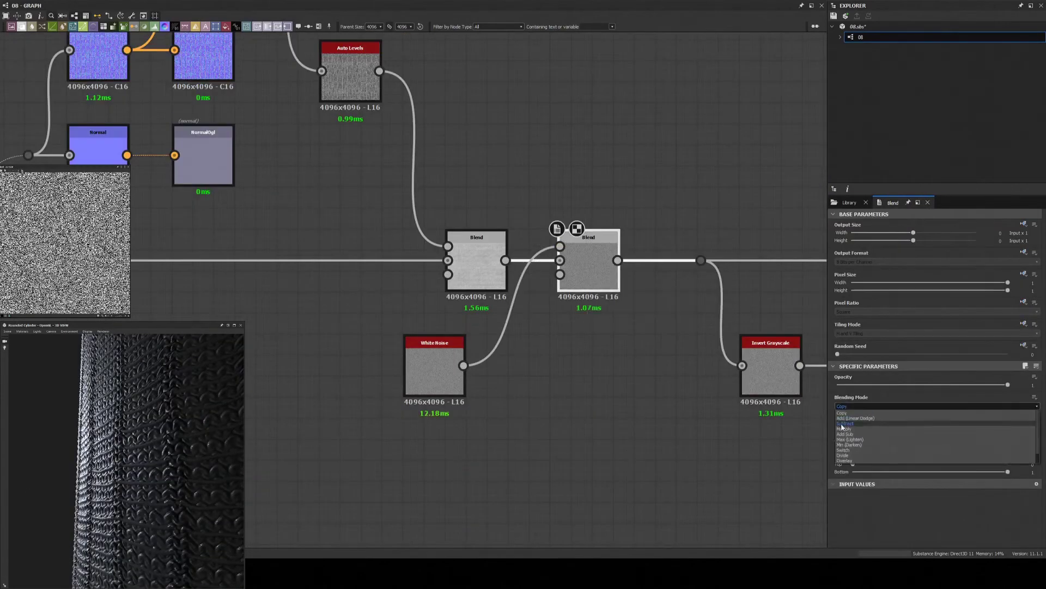
{"action": "left_click", "coordinate": [843, 423]}
{"action": "left_click_drag", "start_coordinate": [1007, 385], "coordinate": [854, 384]}
{"action": "mouse_move", "coordinate": [153, 441]}
{"action": "left_mouse_down"}
{"action": "mouse_move", "coordinate": [112, 462]}
{"action": "mouse_move", "coordinate": [118, 471]}
{"action": "left_mouse_up"}
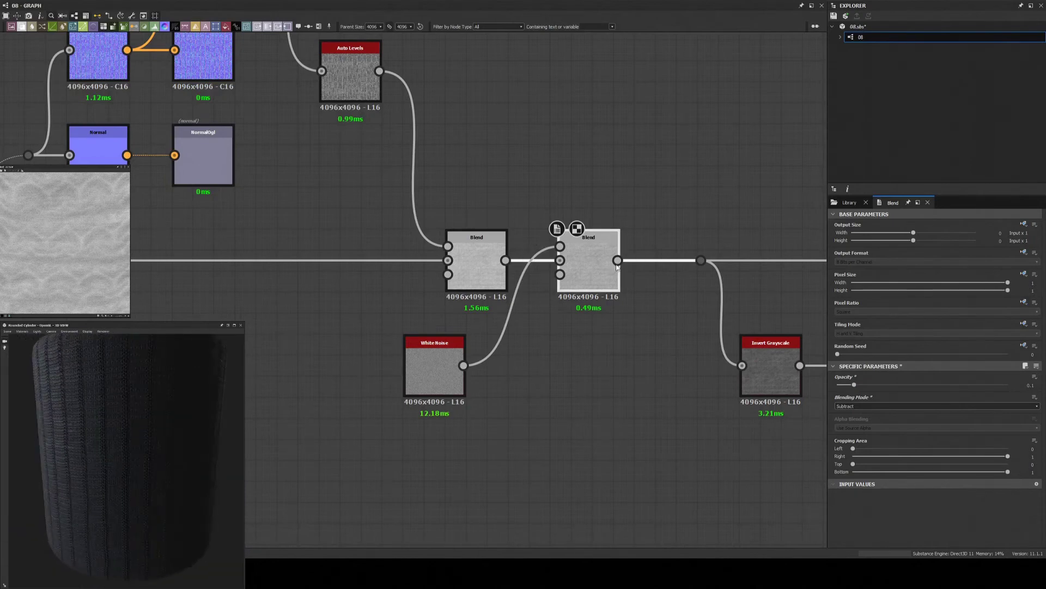
- Set the Histogram Range to Range 1 and Position about 0.62
{"action": "scroll", "coordinate": [490, 272], "scroll_direction": "down", "scroll_amount": 2}
{"action": "scroll", "coordinate": [381, 273], "scroll_direction": "down", "scroll_amount": 2}
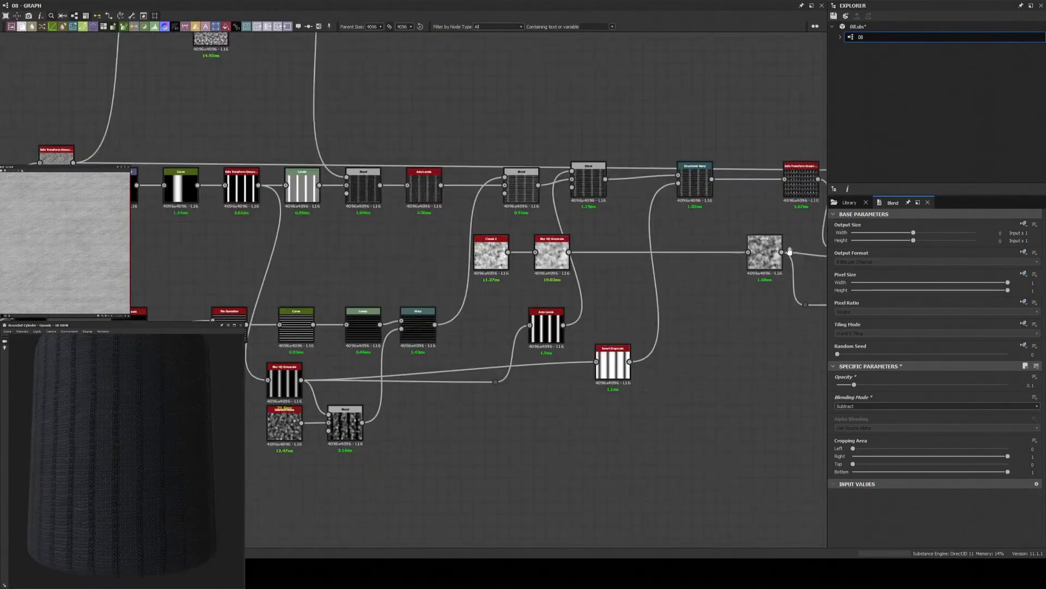
{"action": "scroll", "coordinate": [369, 351], "scroll_direction": "up", "scroll_amount": 2}
{"action": "scroll", "coordinate": [545, 327], "scroll_direction": "up", "scroll_amount": 2}
{"action": "left_click", "coordinate": [585, 326]}
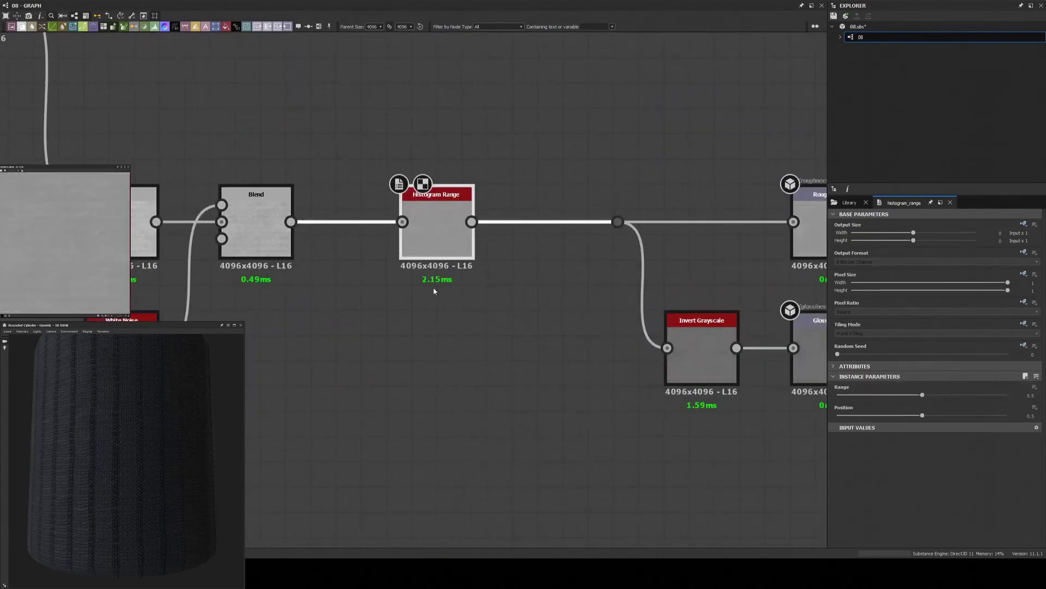
{"action": "left_click_drag", "start_coordinate": [935, 395], "coordinate": [1008, 394]}
{"action": "left_click_drag", "start_coordinate": [922, 416], "coordinate": [941, 416]}
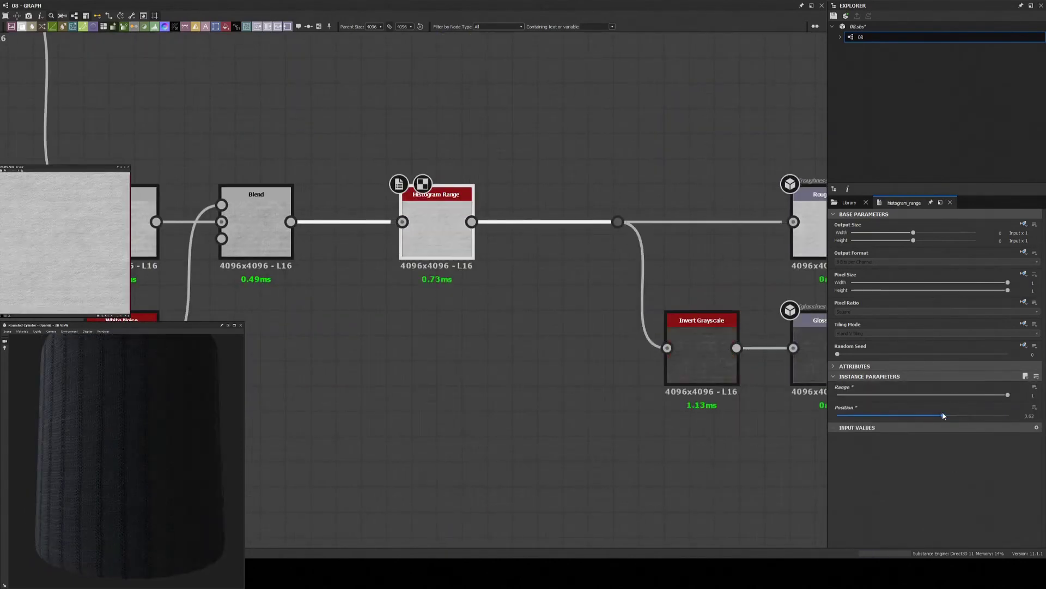
{"action": "middle_click_drag", "start_coordinate": [446, 340], "coordinate": [494, 289]}
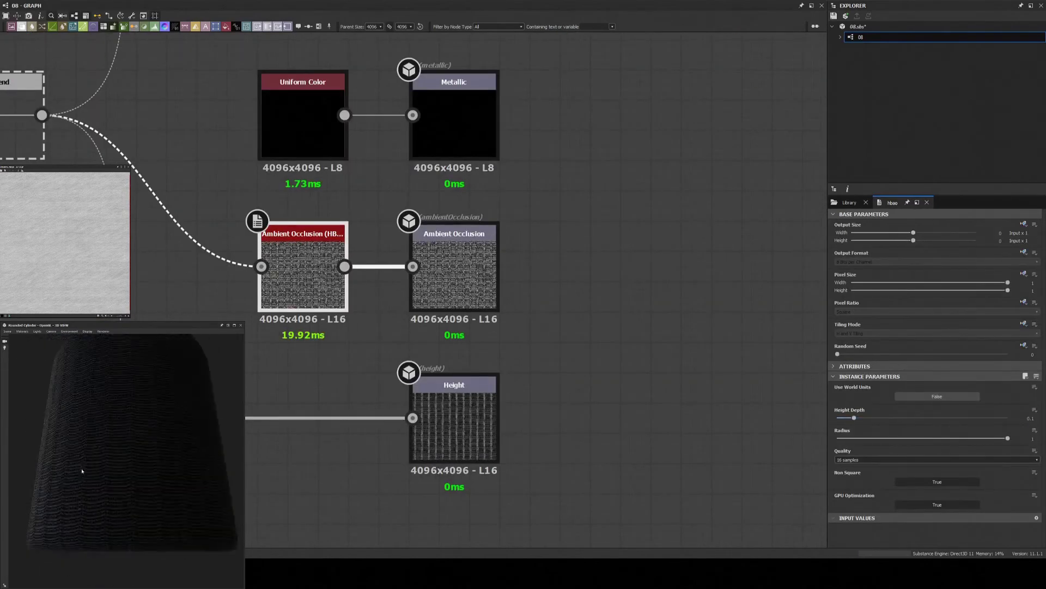
- Set the base Uniform Color to a dark blue
{"action": "left_click_drag", "start_coordinate": [82, 471], "coordinate": [144, 482]}
{"action": "left_click", "coordinate": [577, 286]}
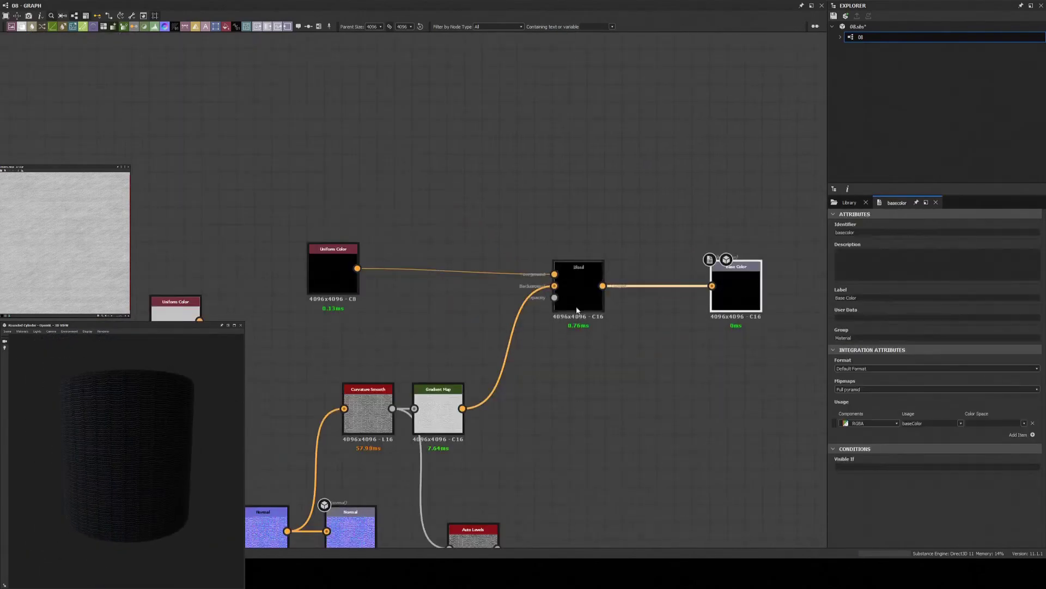
{"action": "left_click", "coordinate": [849, 406]}
{"action": "left_click_drag", "start_coordinate": [890, 407], "coordinate": [861, 409]}
{"action": "left_click", "coordinate": [581, 298]}
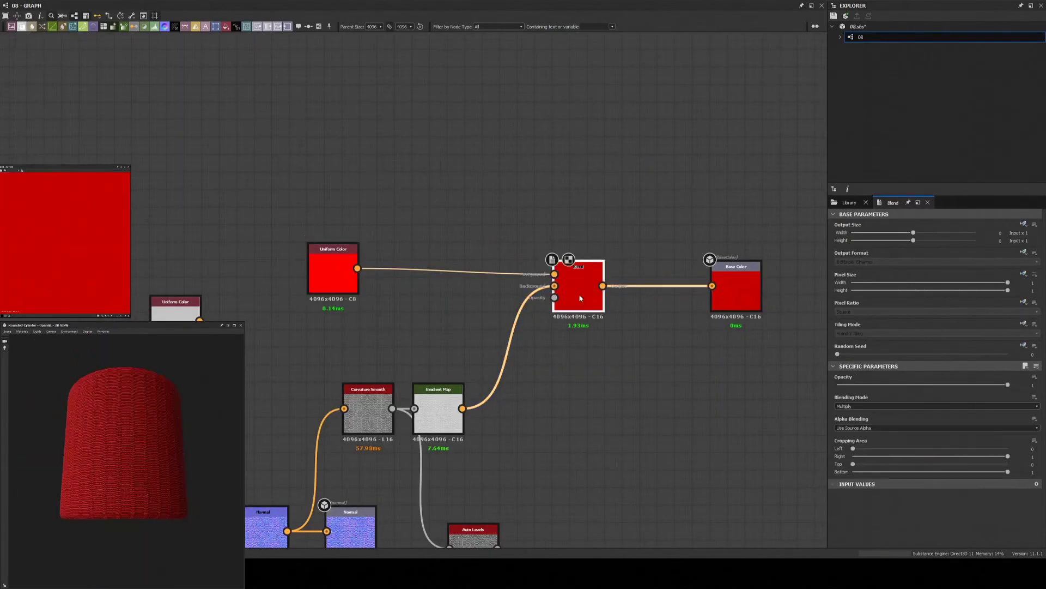
{"action": "left_click", "coordinate": [653, 353]}
{"action": "left_click", "coordinate": [593, 326]}
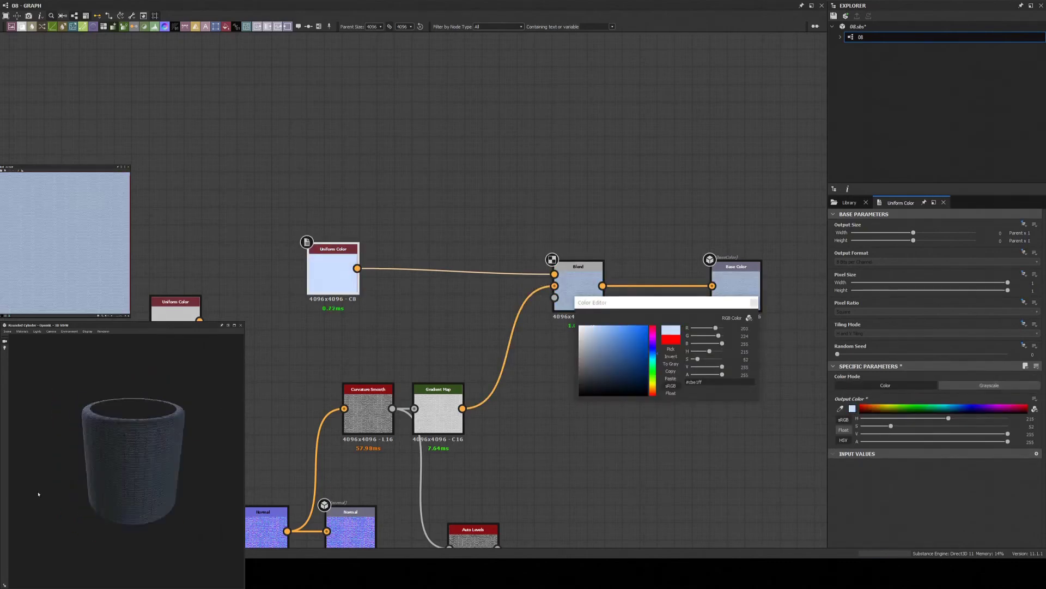
{"action": "left_click", "coordinate": [638, 376]}
- Multiply-blend a Moisture Noise into Base Color at 0.2 opacity
{"action": "left_click", "coordinate": [849, 203]}
{"action": "left_click_drag", "start_coordinate": [916, 338], "coordinate": [582, 373]}
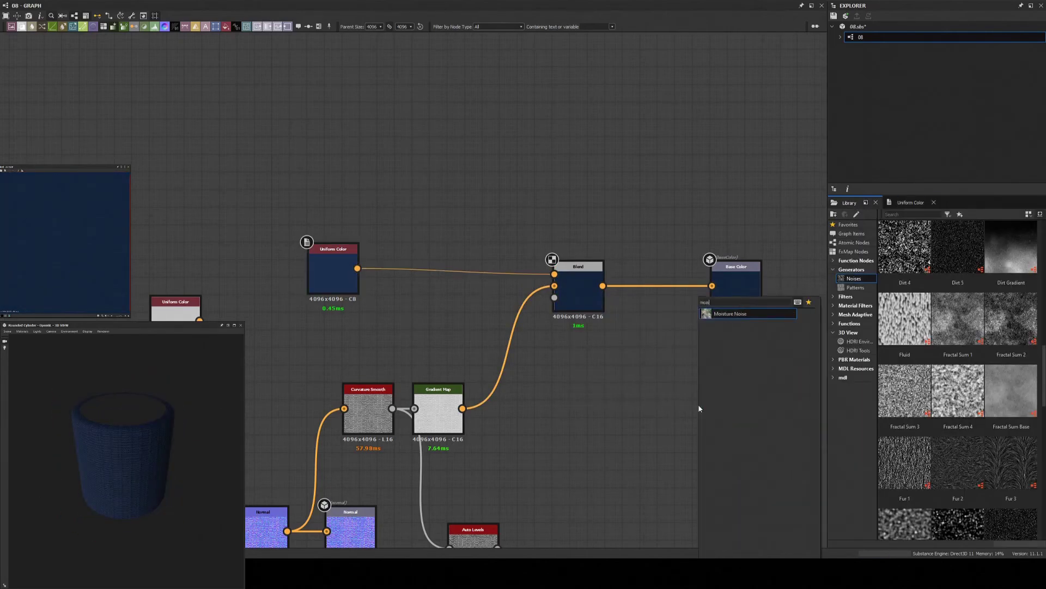
{"action": "key", "text": "b"}
{"action": "left_click", "coordinate": [905, 406]}
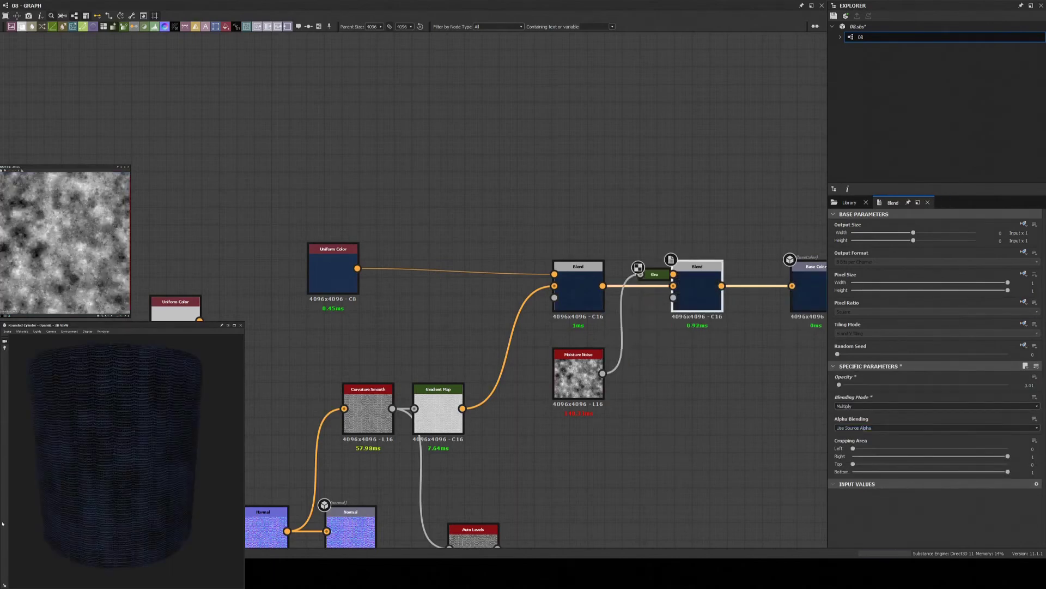
{"action": "left_click_drag", "start_coordinate": [840, 384], "coordinate": [1029, 385]}
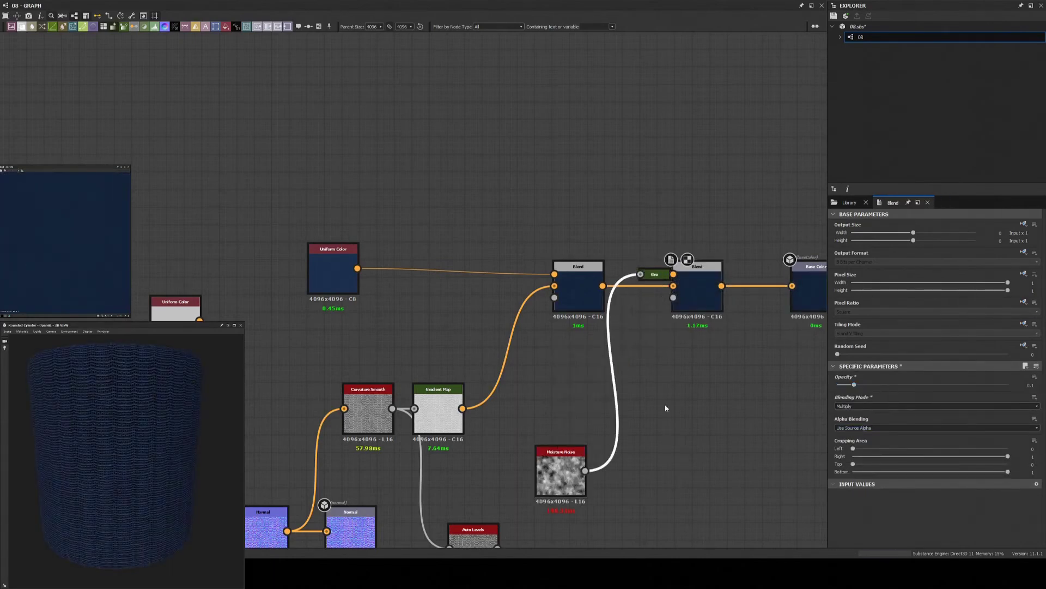
- Insert a Warp node on the Moisture Noise connection to distort the colour
{"action": "right_click", "coordinate": [666, 289]}
{"action": "left_click", "coordinate": [709, 305]}
{"action": "scroll", "coordinate": [649, 351], "scroll_direction": "down", "scroll_amount": 3}
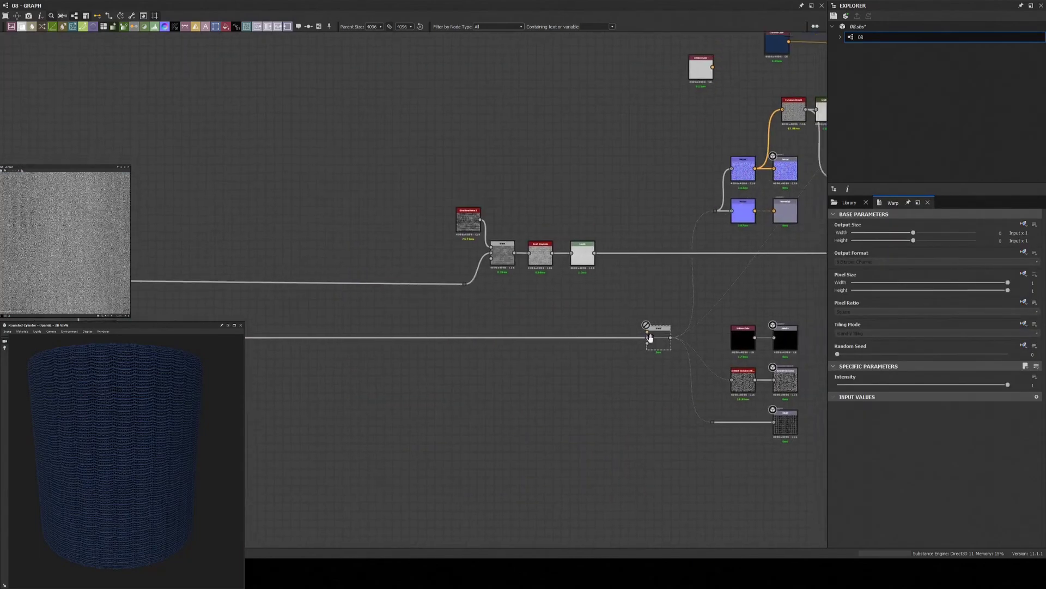
{"action": "scroll", "coordinate": [648, 332], "scroll_direction": "up", "scroll_amount": 3}
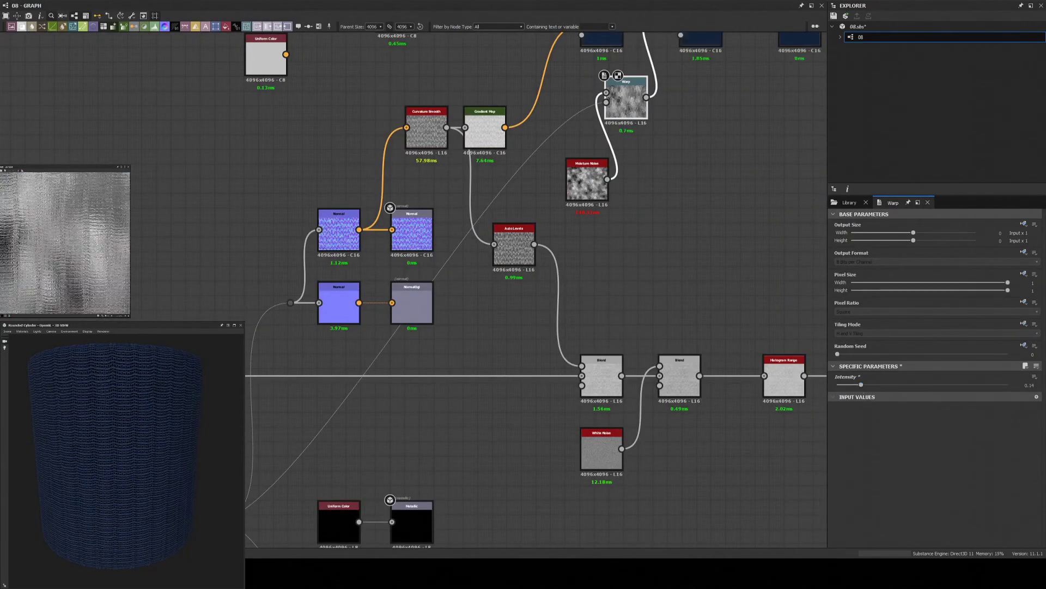
{"action": "left_click_drag", "start_coordinate": [225, 525], "coordinate": [173, 460]}
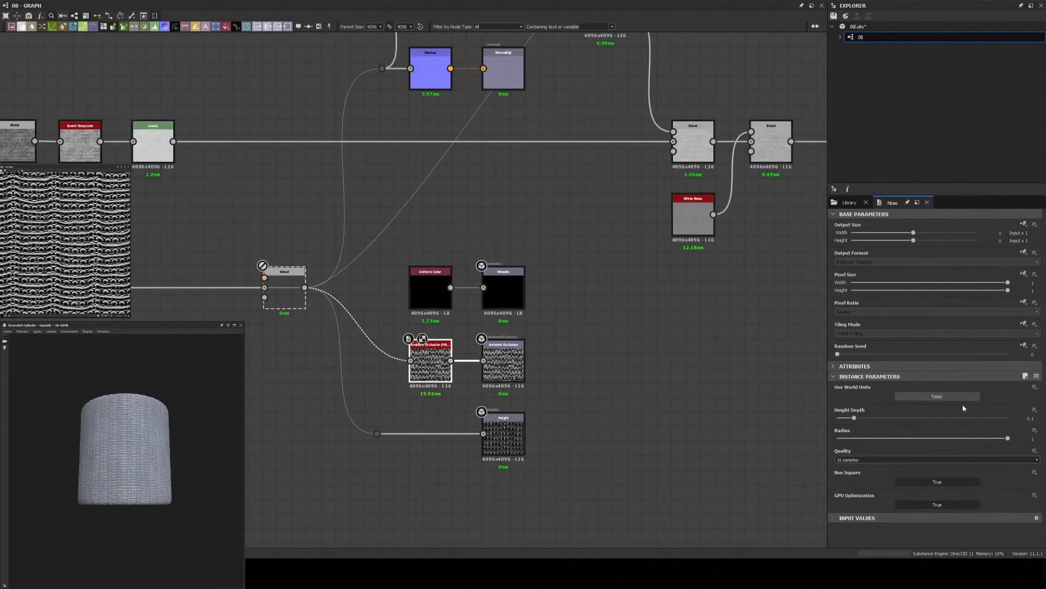
- Insert a Transformation 2D on the height link with Stretch Width 50%
{"action": "scroll", "coordinate": [121, 450], "scroll_direction": "up", "scroll_amount": 3}
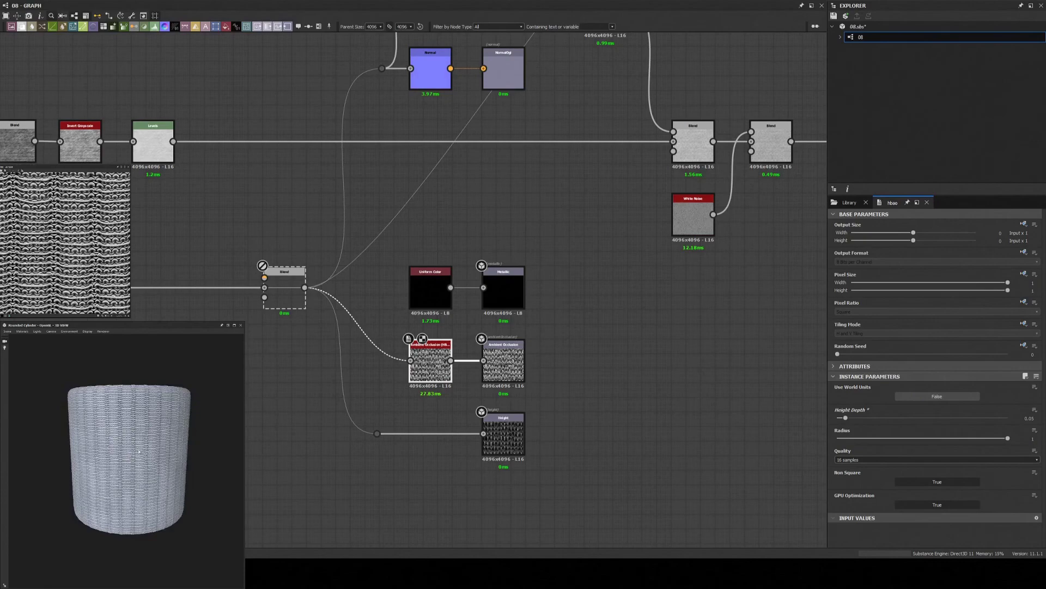
{"action": "scroll", "coordinate": [488, 355], "scroll_direction": "down", "scroll_amount": 5}
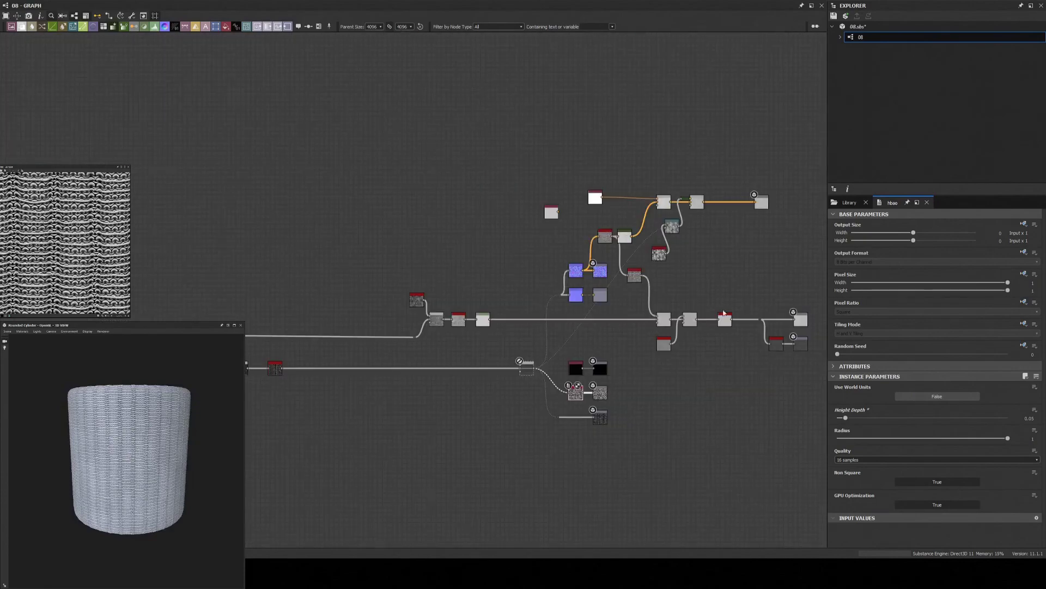
{"action": "scroll", "coordinate": [488, 355], "scroll_direction": "up", "scroll_amount": 3}
{"action": "middle_click_drag", "start_coordinate": [382, 354], "coordinate": [488, 381]}
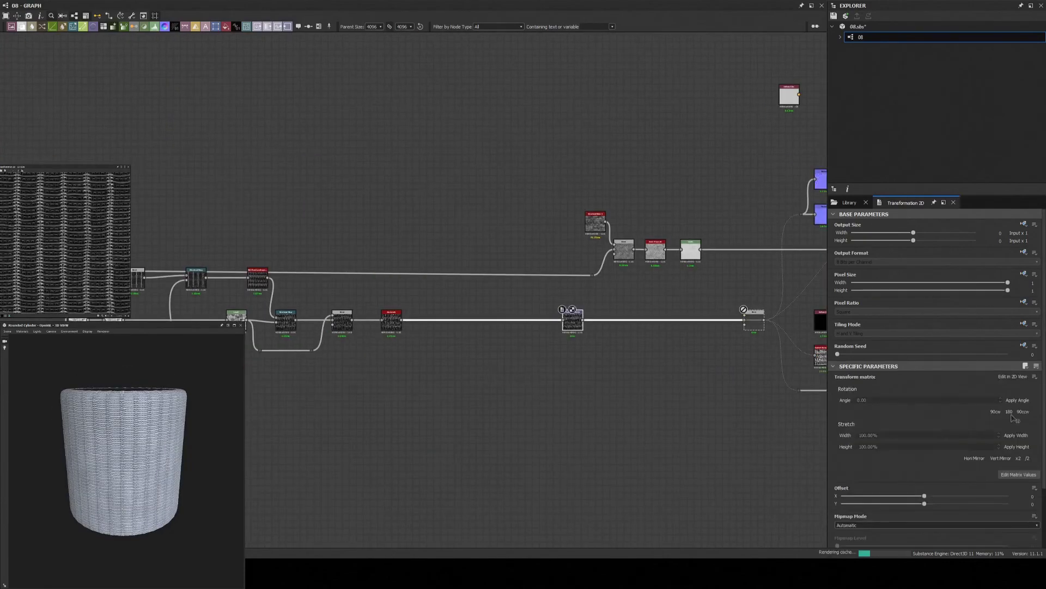
{"action": "double_click", "coordinate": [867, 435]}
{"action": "type", "text": "50"}
{"action": "key", "text": "Return"}
- Set the Safe Transform Grayscale tiling to 2 and save the material
{"action": "scroll", "coordinate": [126, 453], "scroll_direction": "up", "scroll_amount": 2}
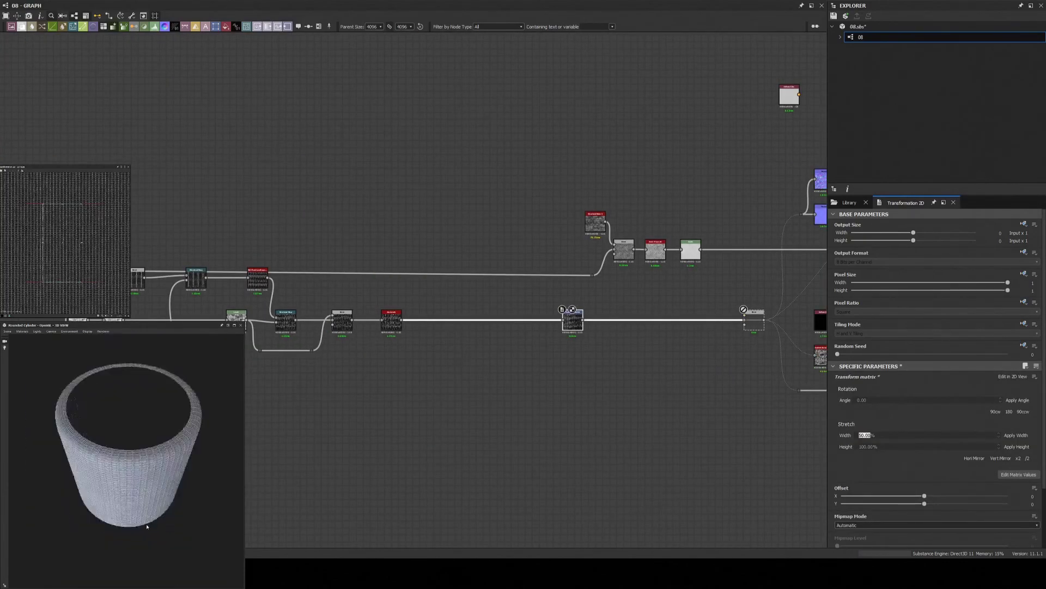
{"action": "scroll", "coordinate": [125, 452], "scroll_direction": "up", "scroll_amount": 2}
{"action": "scroll", "coordinate": [618, 244], "scroll_direction": "up", "scroll_amount": 3}
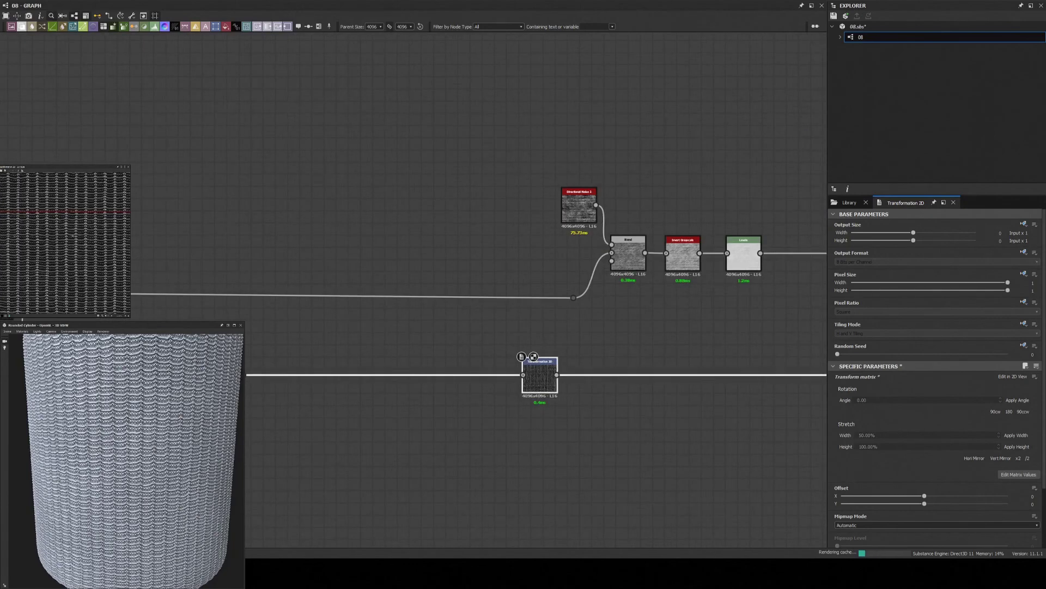
{"action": "scroll", "coordinate": [113, 438], "scroll_direction": "down", "scroll_amount": 3}
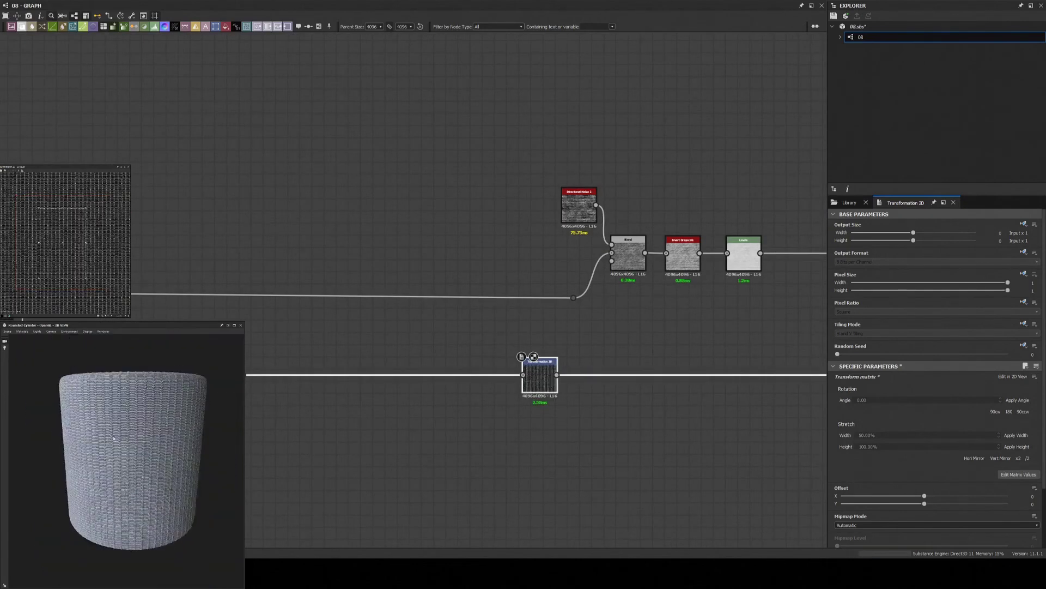
{"action": "left_click", "coordinate": [403, 211]}
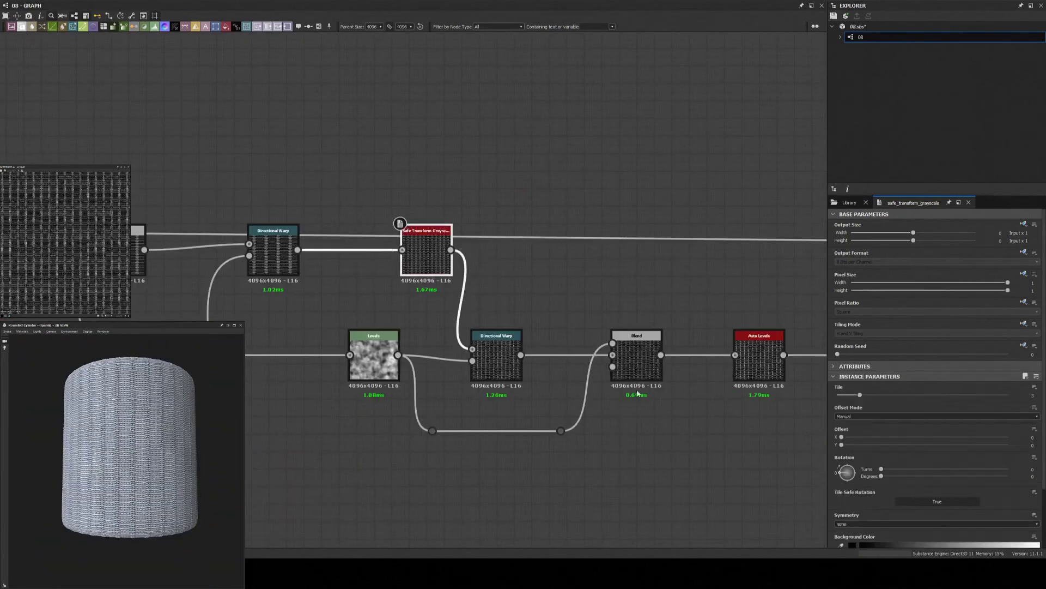
{"action": "left_click_drag", "start_coordinate": [839, 395], "coordinate": [855, 397]}
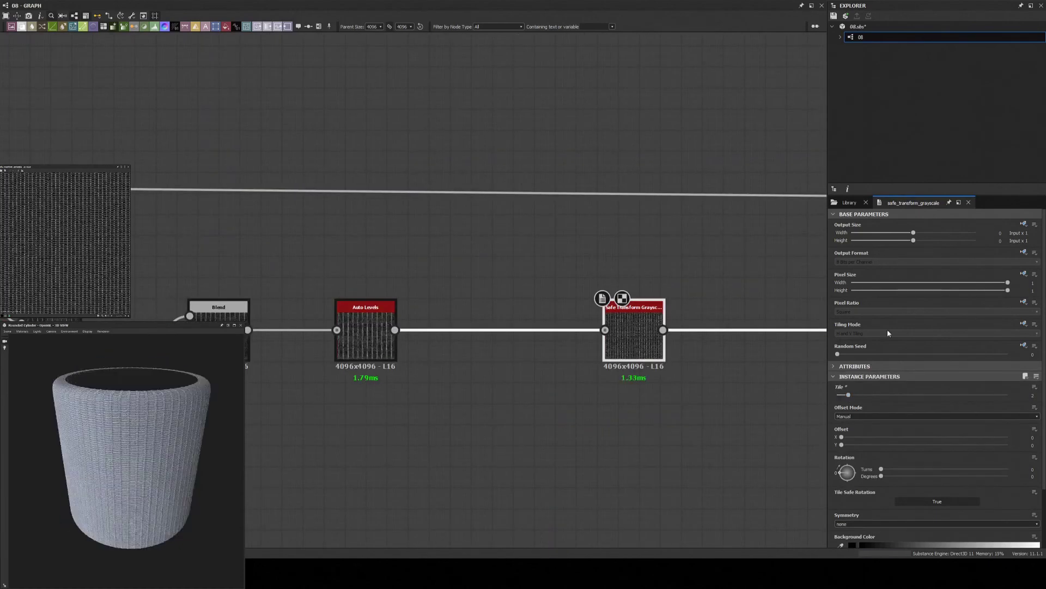
{"action": "key", "text": "ctrl+z"}
{"action": "key", "text": "ctrl+z"}
{"action": "key", "text": "ctrl+z"}
{"action": "key", "text": "ctrl+z"}
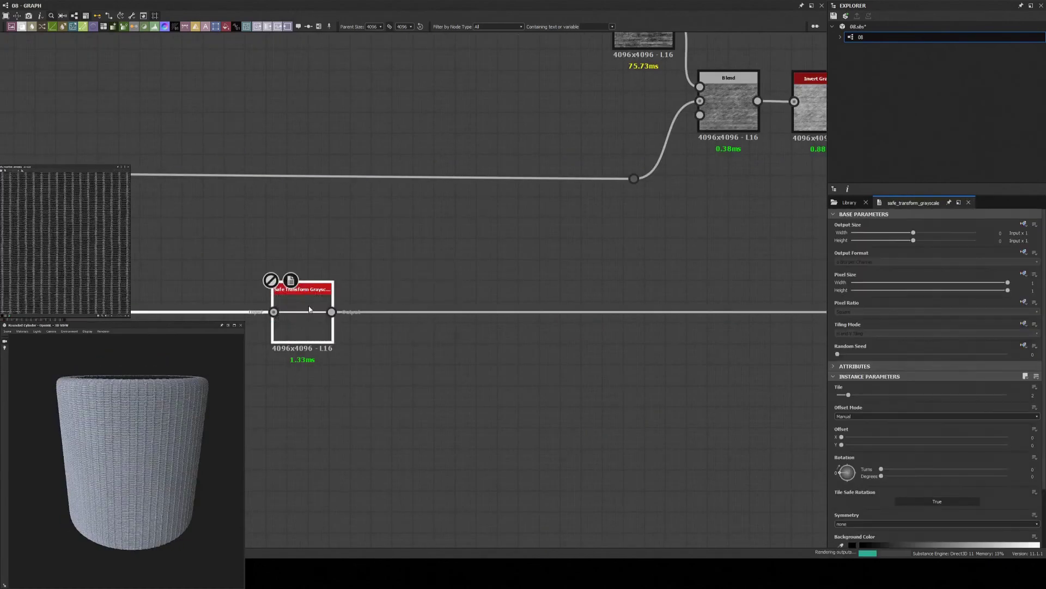
- Light the cylinder with the terrace HDRI and enlarge the 3D preview
{"action": "scroll", "coordinate": [355, 304], "scroll_direction": "up", "scroll_amount": 1}
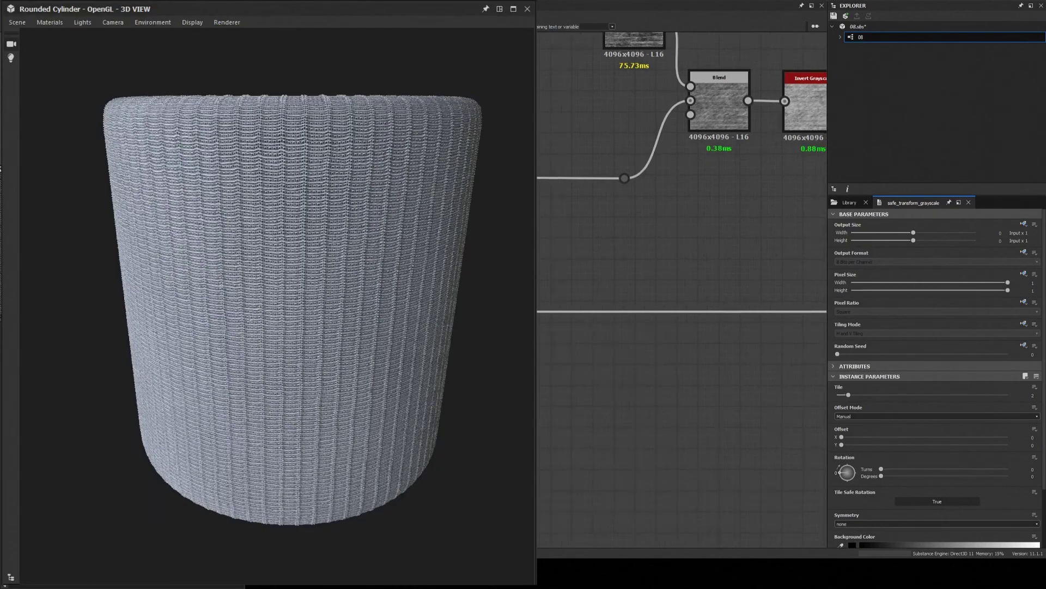
{"action": "scroll", "coordinate": [355, 303], "scroll_direction": "up", "scroll_amount": 1}
{"action": "left_click", "coordinate": [849, 202]}
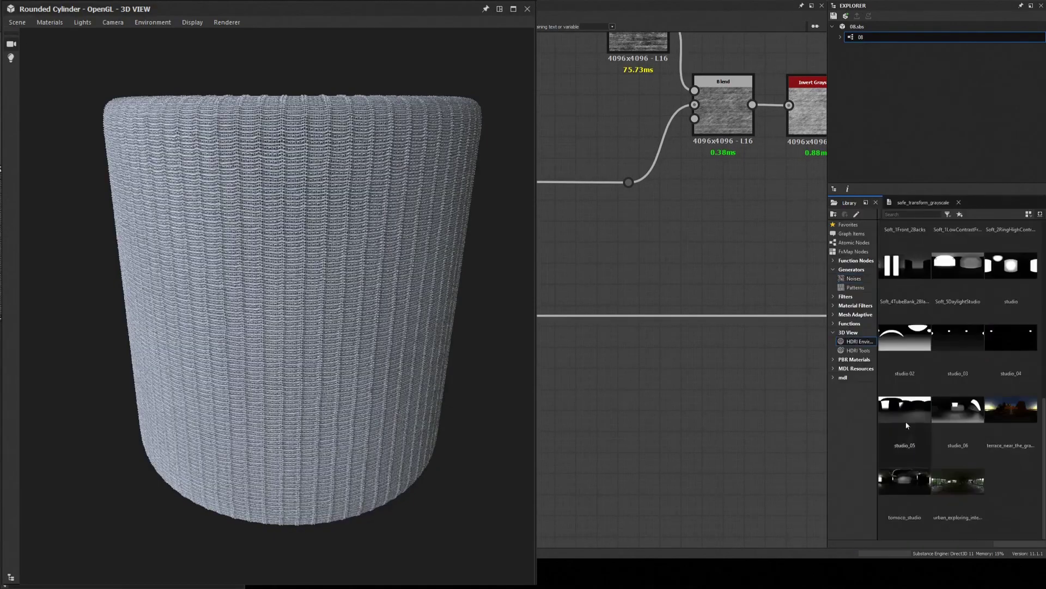
{"action": "left_click_drag", "start_coordinate": [1011, 409], "coordinate": [260, 356]}
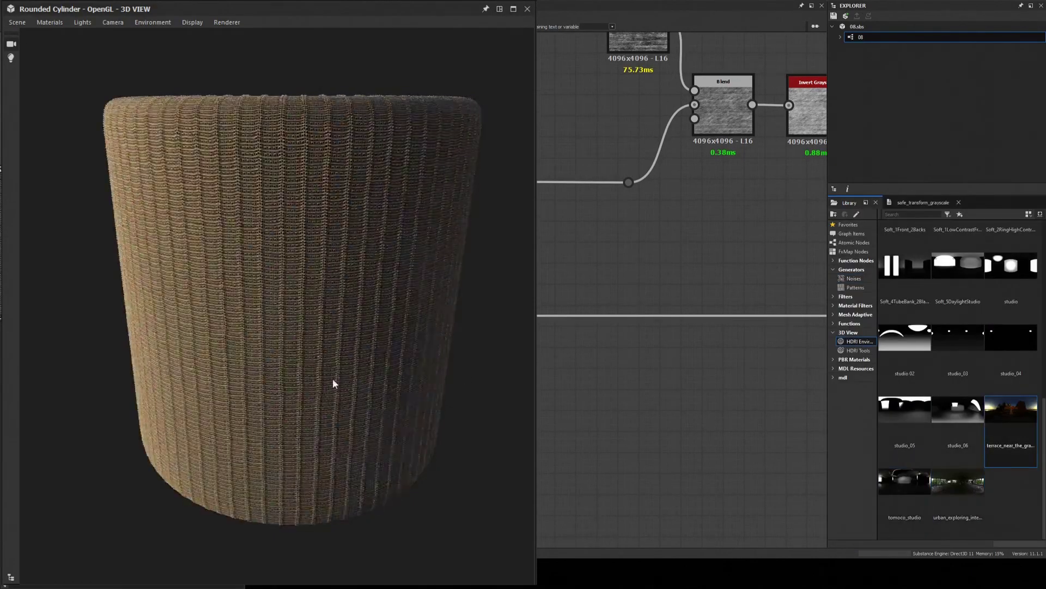
{"action": "mouse_move", "coordinate": [335, 380]}
{"action": "left_mouse_down"}
{"action": "mouse_move", "coordinate": [303, 325]}
{"action": "mouse_move", "coordinate": [350, 304]}
{"action": "left_mouse_up"}
{"action": "scroll", "coordinate": [895, 258], "scroll_direction": "up", "scroll_amount": 10}
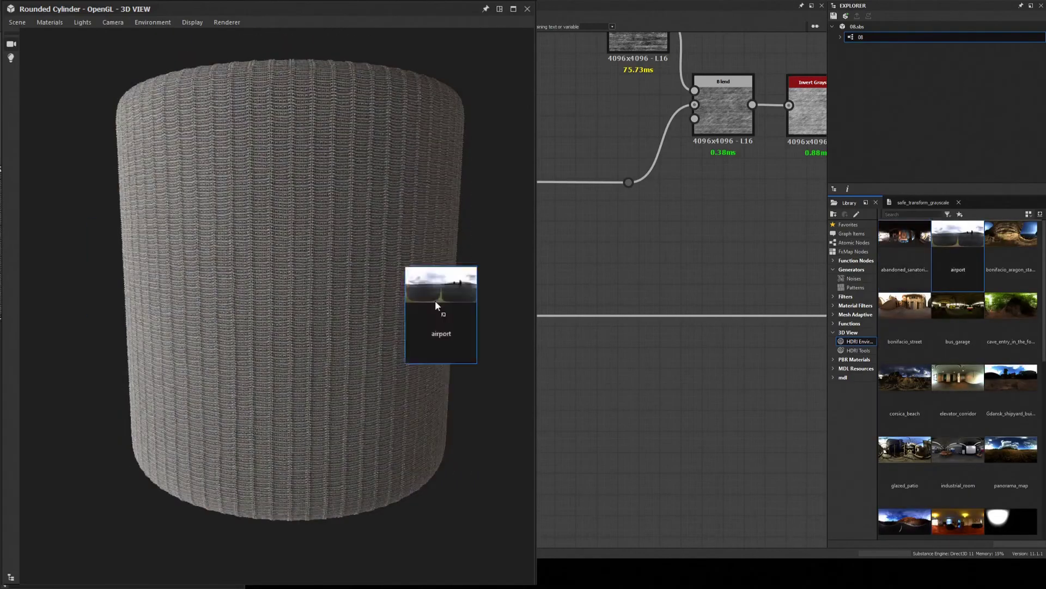
- Try the airport and another HDRI on the cylinder, adjusting environment exposure
{"action": "left_click_drag", "start_coordinate": [896, 258], "coordinate": [435, 299]}
{"action": "left_click_drag", "start_coordinate": [905, 377], "coordinate": [244, 351]}
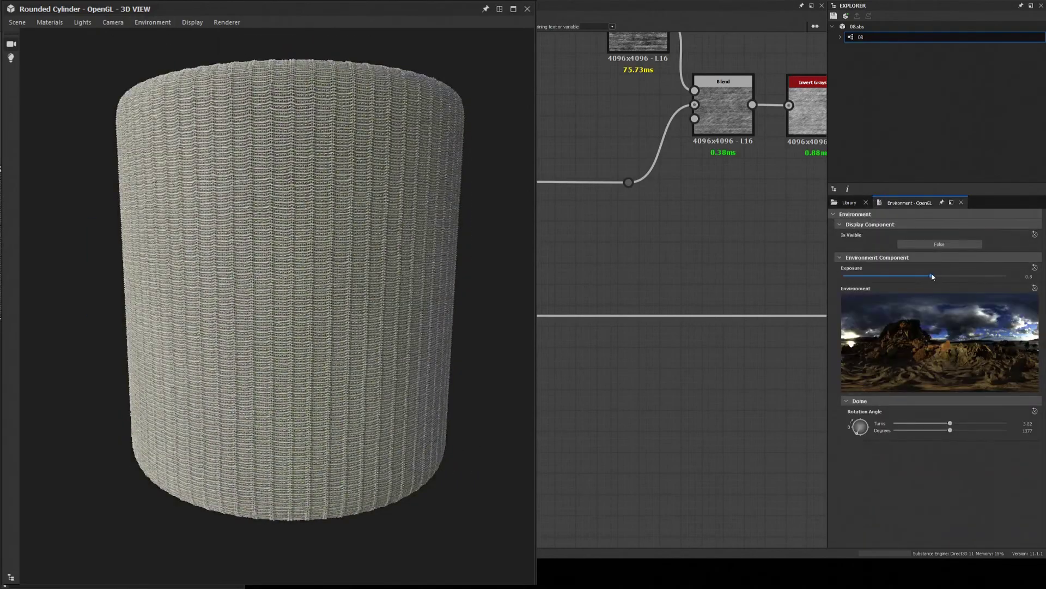
{"action": "mouse_move", "coordinate": [179, 251]}
{"action": "left_mouse_down"}
{"action": "mouse_move", "coordinate": [260, 212]}
{"action": "mouse_move", "coordinate": [340, 313]}
{"action": "left_mouse_up"}
{"action": "scroll", "coordinate": [288, 298], "scroll_direction": "down", "scroll_amount": 3}
{"action": "scroll", "coordinate": [287, 299], "scroll_direction": "up", "scroll_amount": 2}
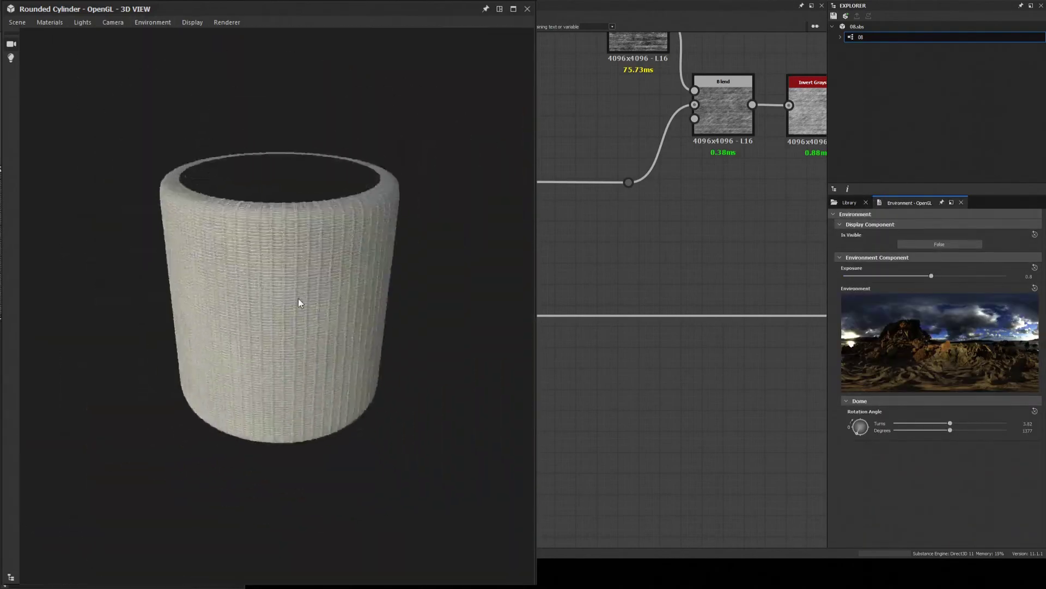
{"action": "scroll", "coordinate": [299, 299], "scroll_direction": "up", "scroll_amount": 3}
{"action": "scroll", "coordinate": [292, 282], "scroll_direction": "down", "scroll_amount": 2}
{"action": "scroll", "coordinate": [346, 348], "scroll_direction": "down", "scroll_amount": 2}
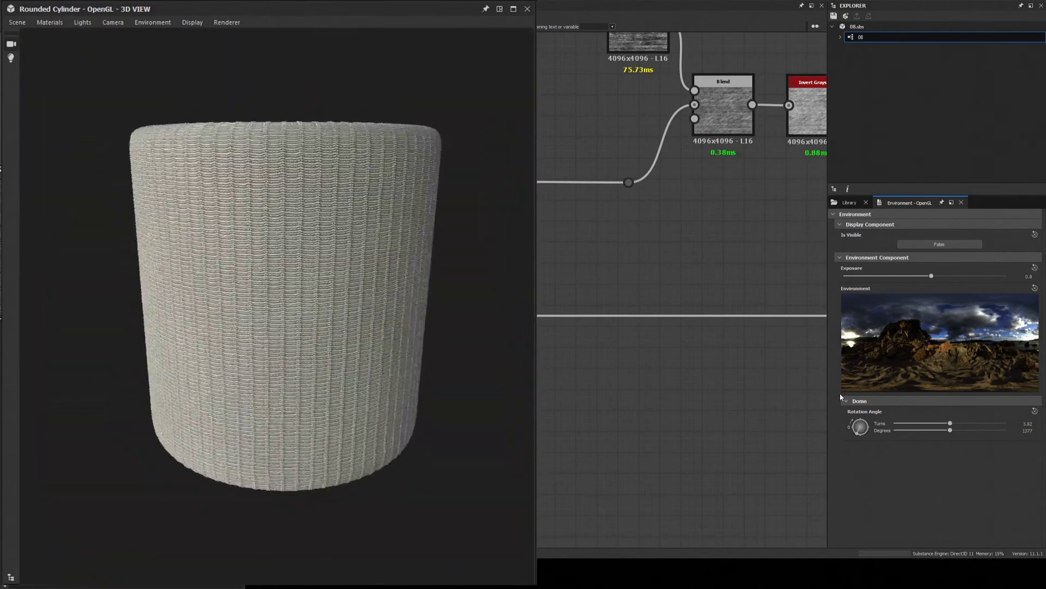
- Light the knit cylinder with the urban exploring interior HDRI
{"action": "left_click", "coordinate": [849, 202]}
{"action": "mouse_move", "coordinate": [958, 502]}
{"action": "left_mouse_down"}
{"action": "mouse_move", "coordinate": [388, 339]}
{"action": "mouse_move", "coordinate": [269, 287]}
{"action": "left_mouse_up"}
{"action": "scroll", "coordinate": [667, 356], "scroll_direction": "down", "scroll_amount": 1}
{"action": "scroll", "coordinate": [667, 356], "scroll_direction": "down", "scroll_amount": 2}
{"action": "scroll", "coordinate": [318, 345], "scroll_direction": "up", "scroll_amount": 3}
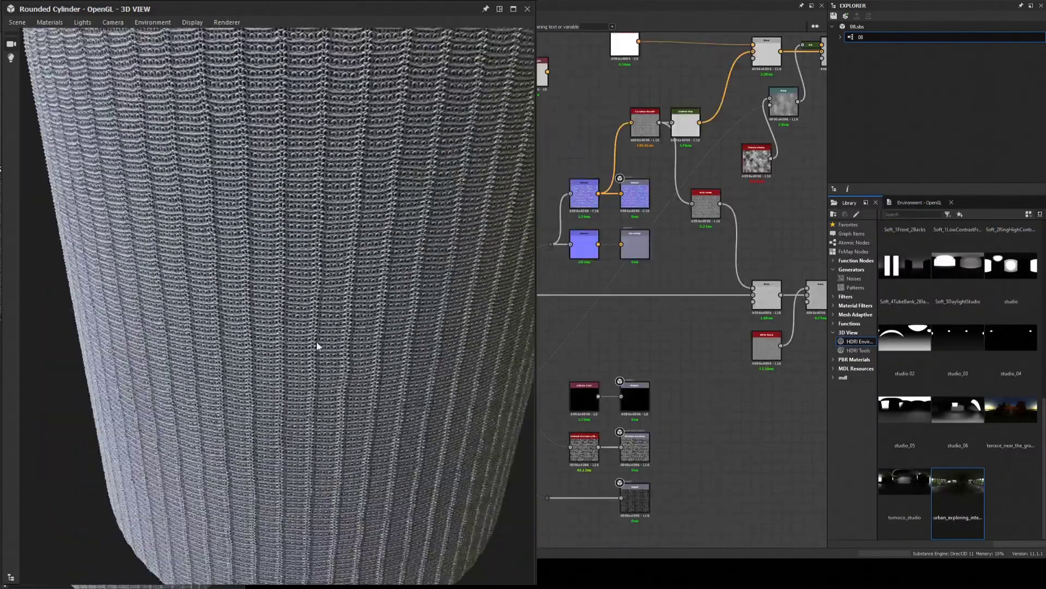